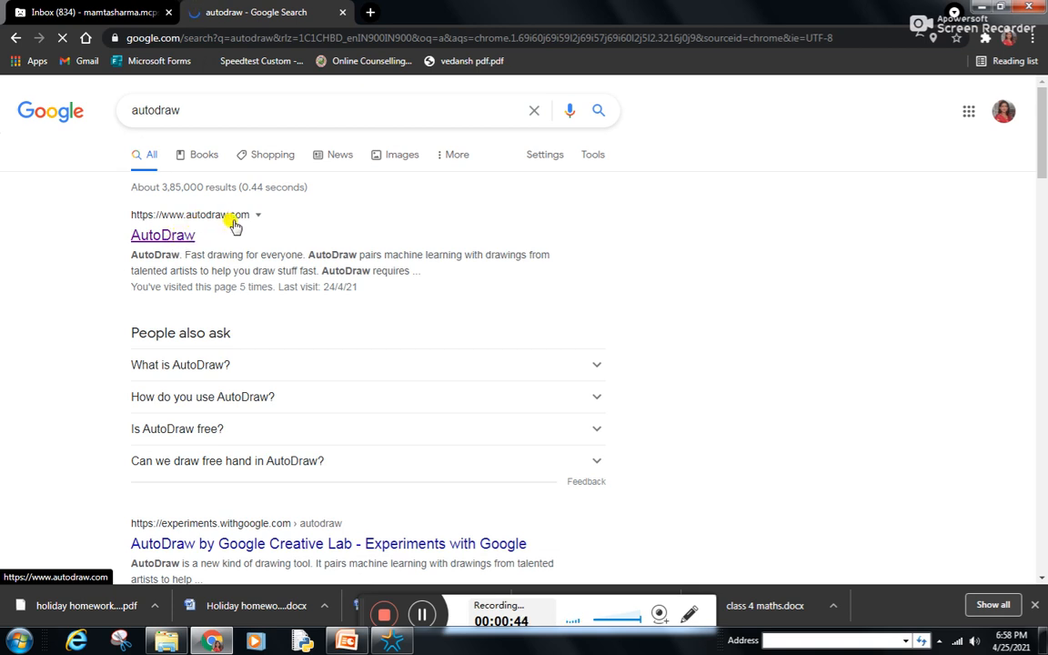
# Open the AutoDraw website from the search results
pyautogui.click(159, 238)
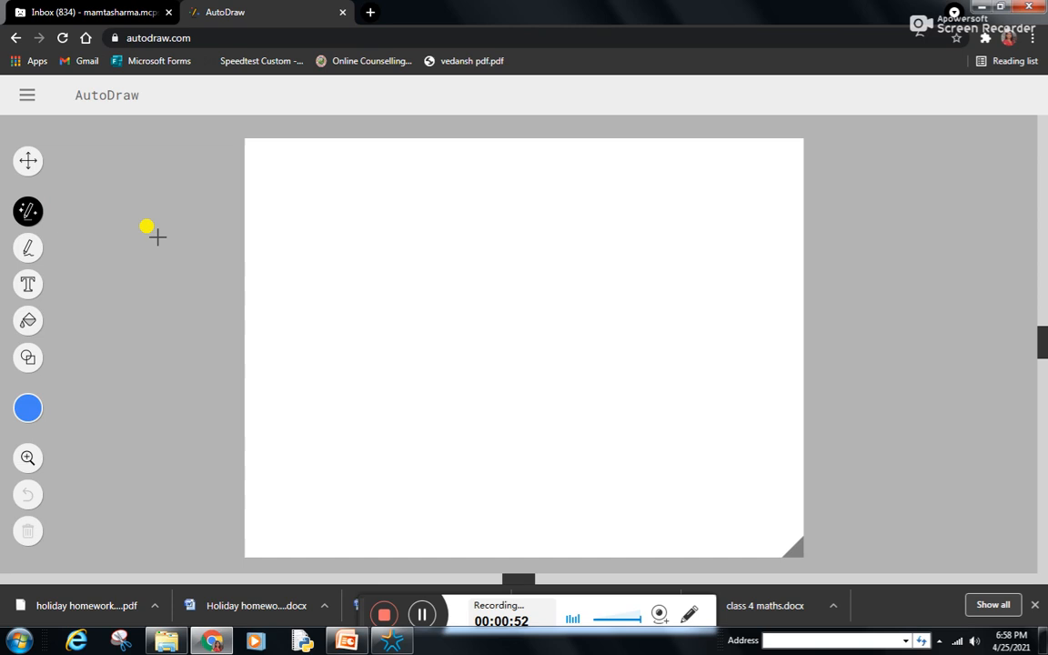
# Start over with the square canvas, the portrait canvas and finally the landscape canvas
pyautogui.click(26, 98)
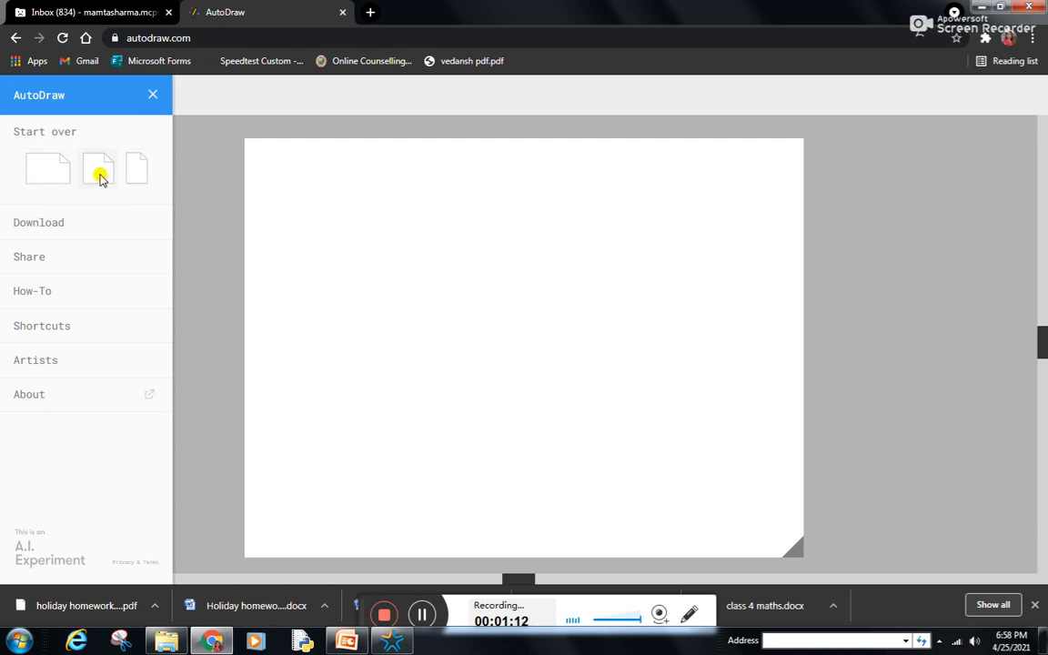
pyautogui.click(100, 172)
pyautogui.click(30, 96)
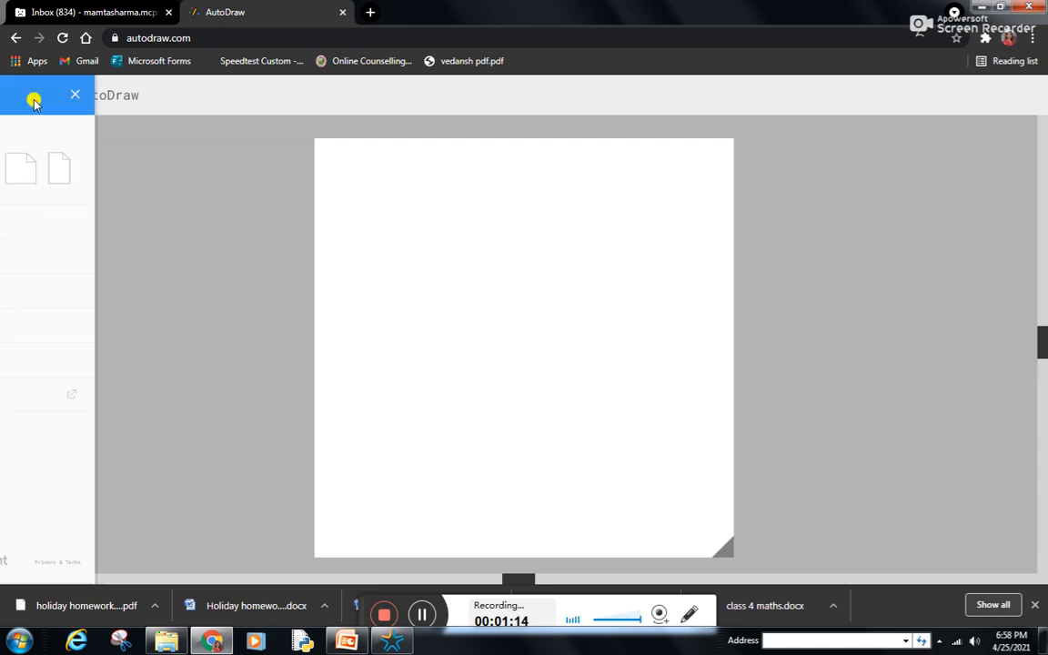
pyautogui.click(130, 175)
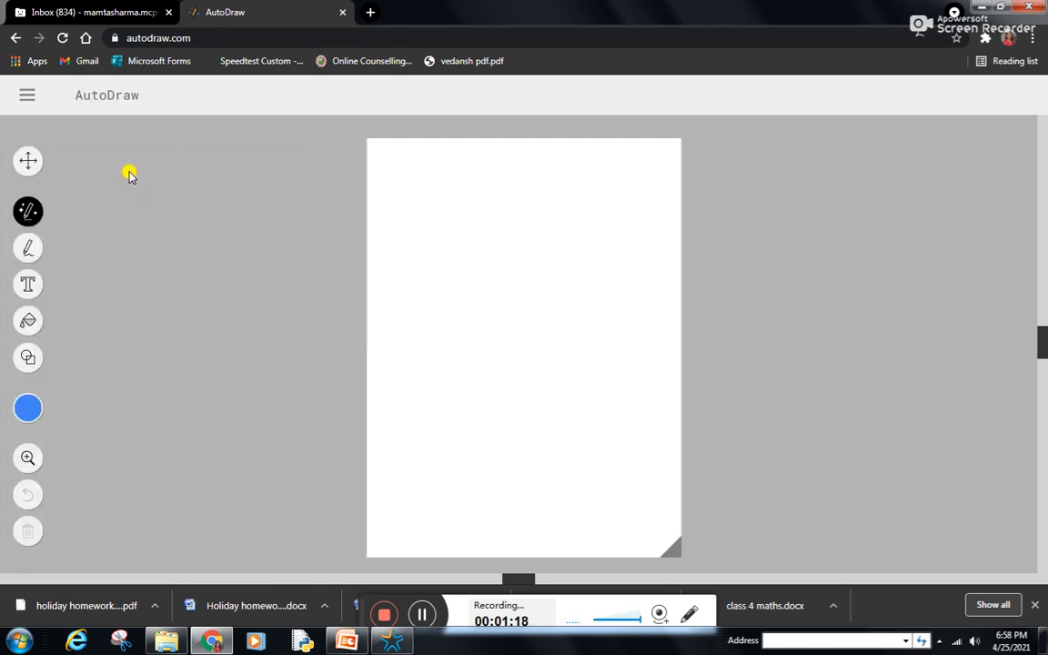
pyautogui.click(27, 102)
pyautogui.click(34, 172)
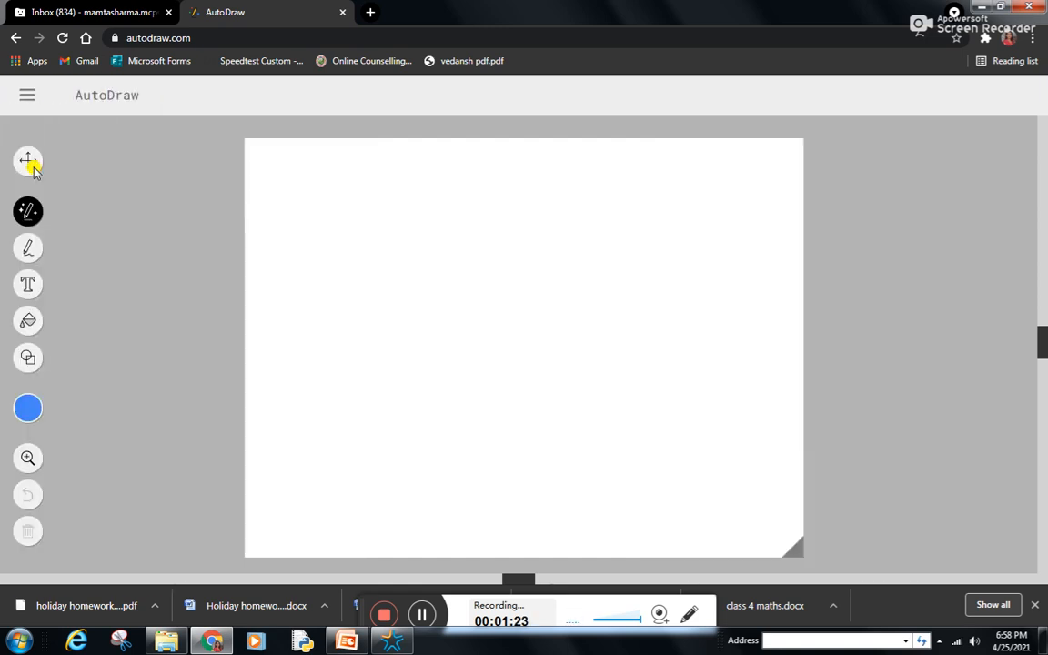
pyautogui.click(27, 95)
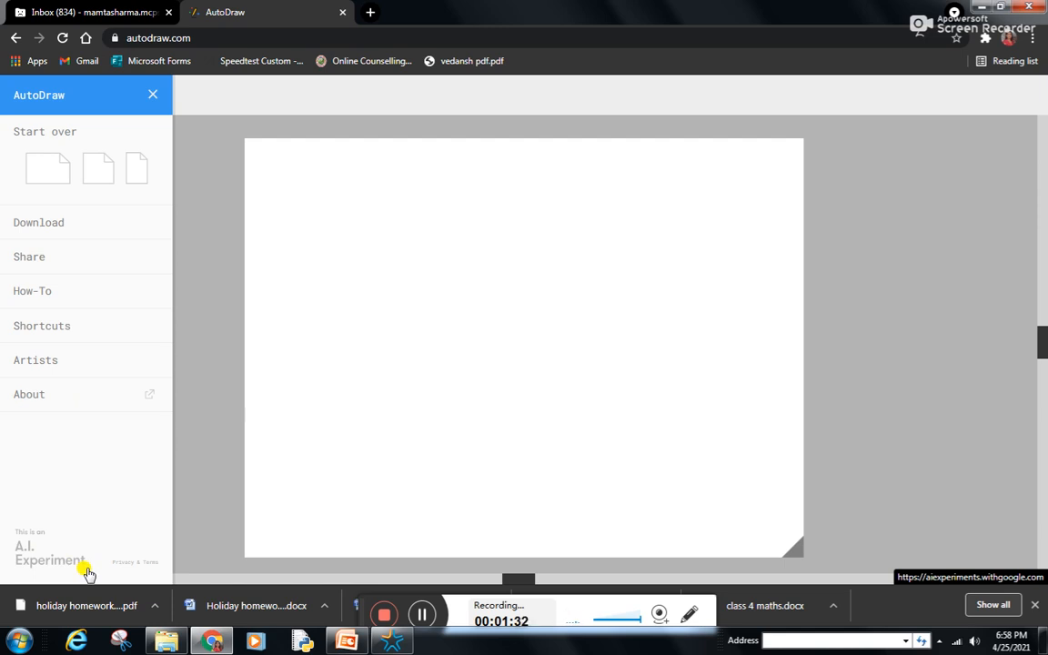
pyautogui.click(208, 360)
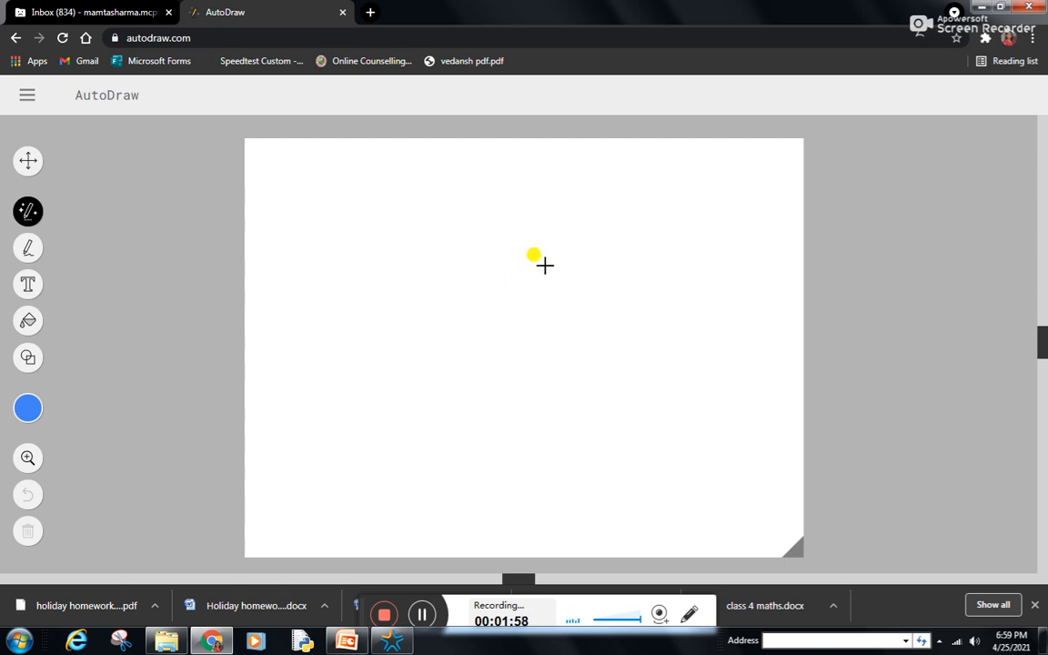
# Sketch a simple house with a pitched roof near the canvas centre and replace it with the suggested angled-view house drawing
pyautogui.moveTo(515, 298); pyautogui.dragTo(544, 268)
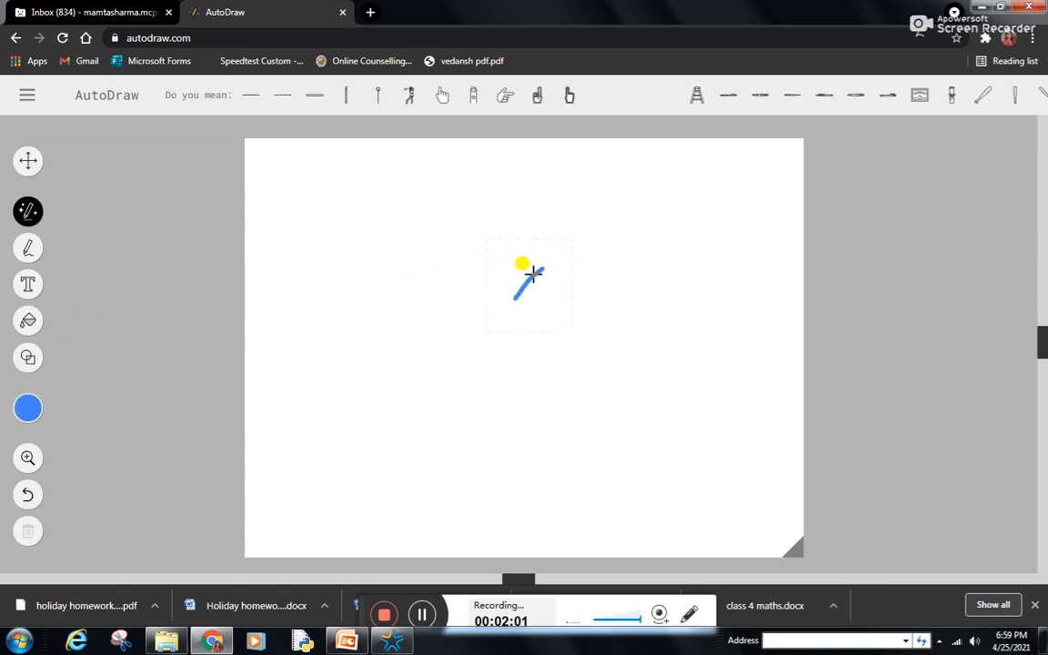
pyautogui.moveTo(542, 269)
pyautogui.mouseDown()
pyautogui.moveTo(559, 306)
pyautogui.moveTo(513, 294)
pyautogui.moveTo(650, 301)
pyautogui.moveTo(644, 256)
pyautogui.moveTo(539, 267)
pyautogui.moveTo(513, 298)
pyautogui.moveTo(523, 379)
pyautogui.mouseUp()
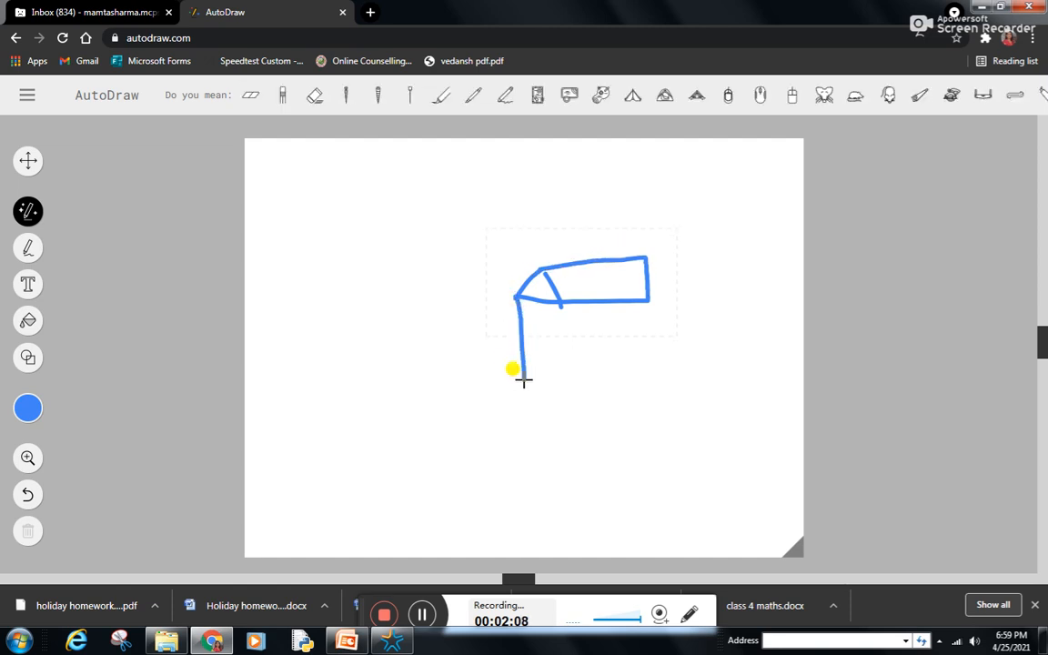
pyautogui.moveTo(558, 303)
pyautogui.mouseDown()
pyautogui.moveTo(558, 374)
pyautogui.moveTo(523, 370)
pyautogui.moveTo(647, 367)
pyautogui.mouseUp()
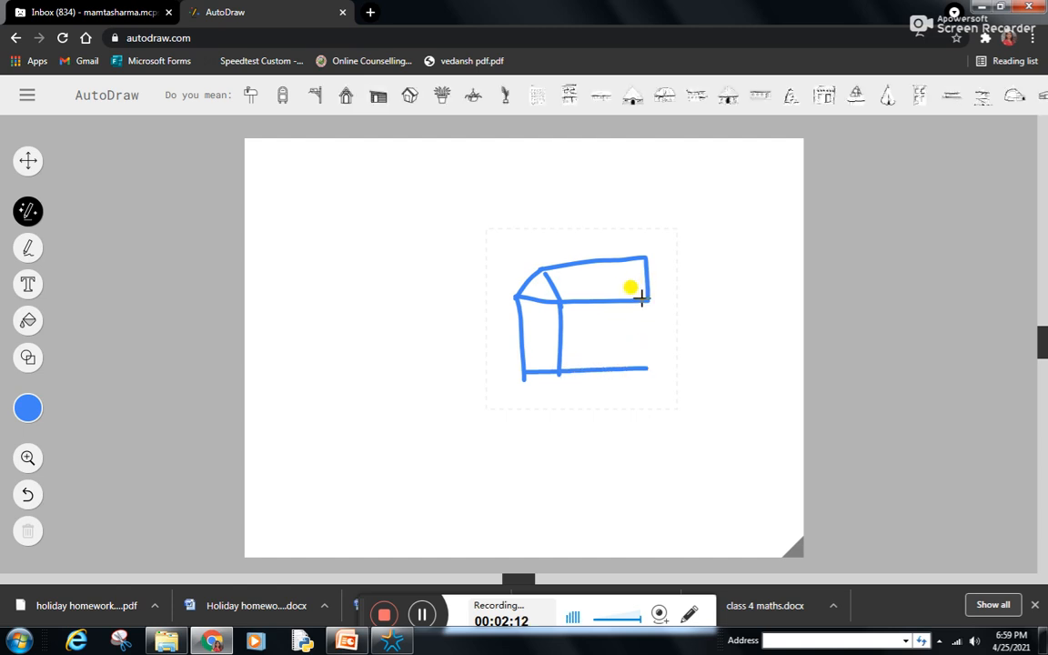
pyautogui.moveTo(647, 298); pyautogui.dragTo(649, 370)
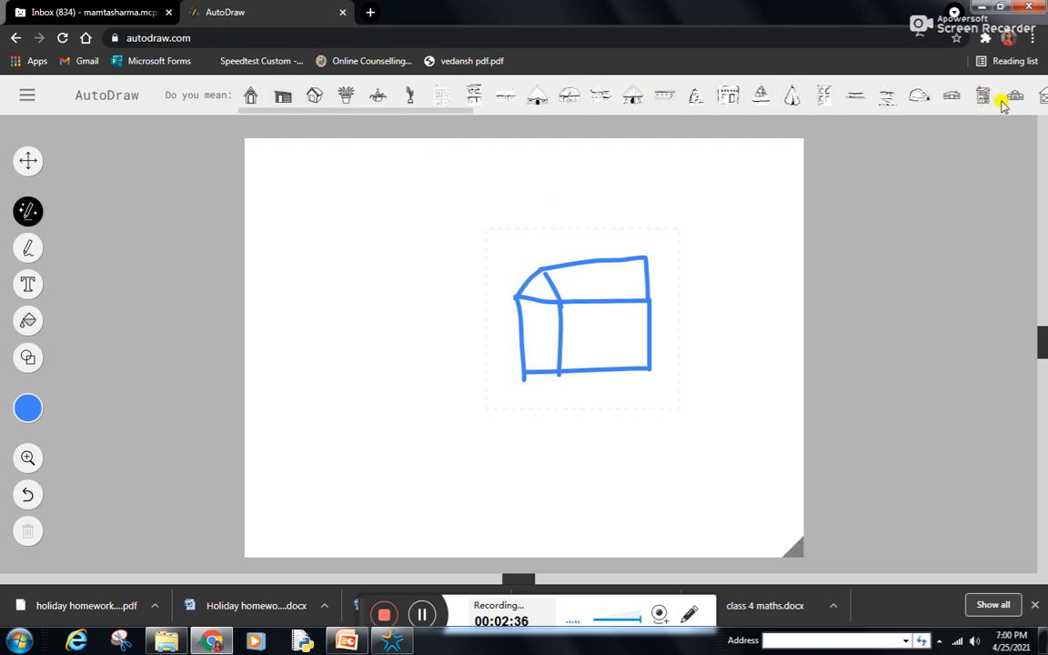
pyautogui.click(314, 96)
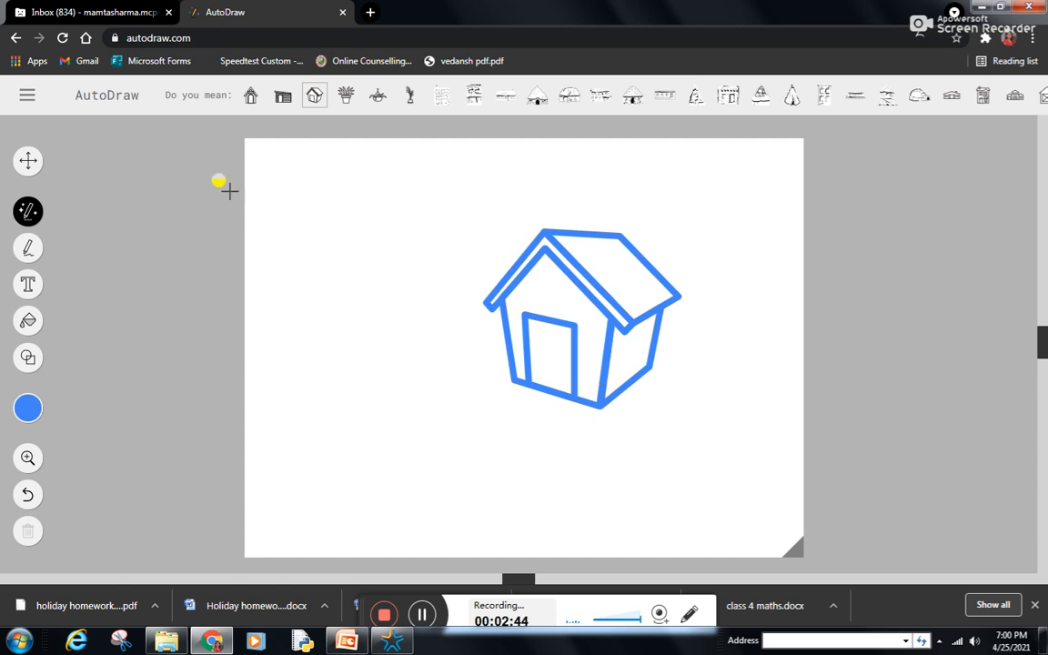
# Fill the house's large roof surface and its door with orange
pyautogui.click(28, 323)
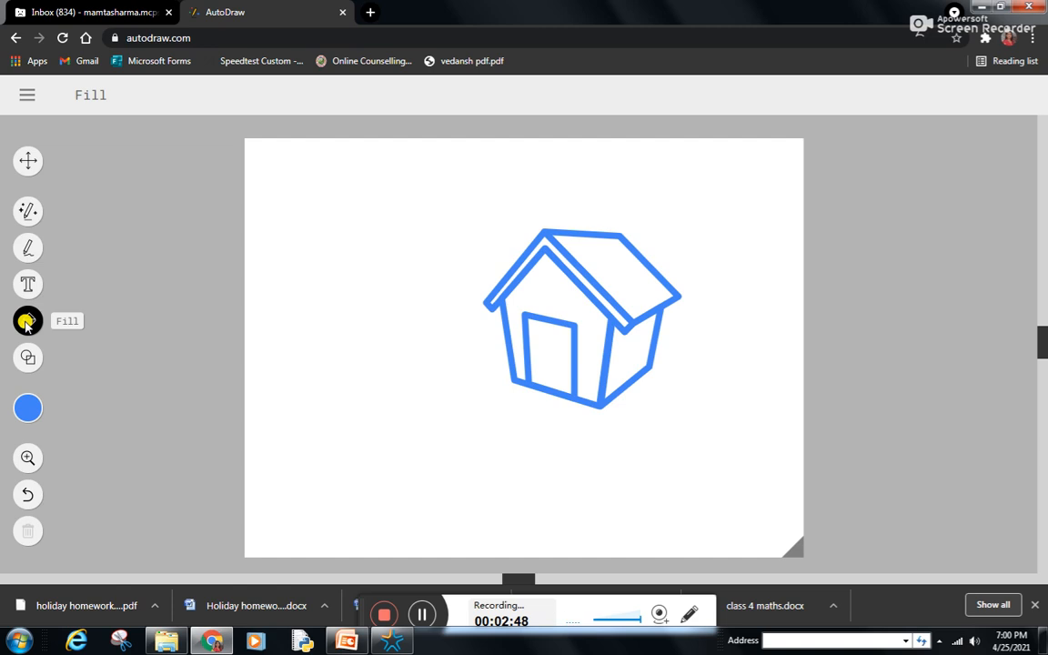
pyautogui.click(28, 409)
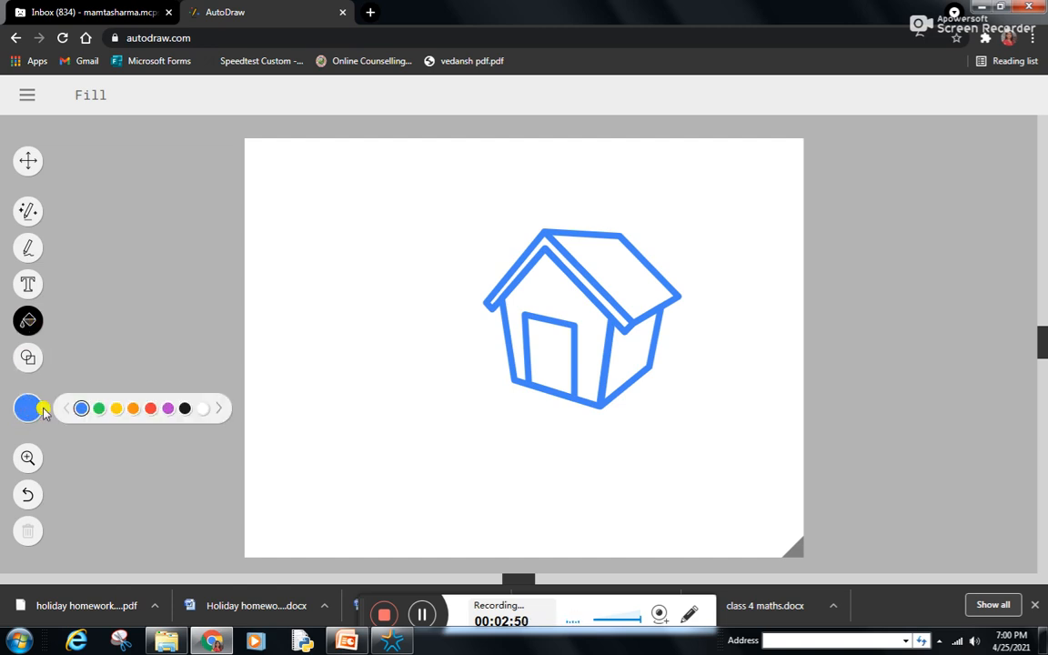
pyautogui.click(132, 408)
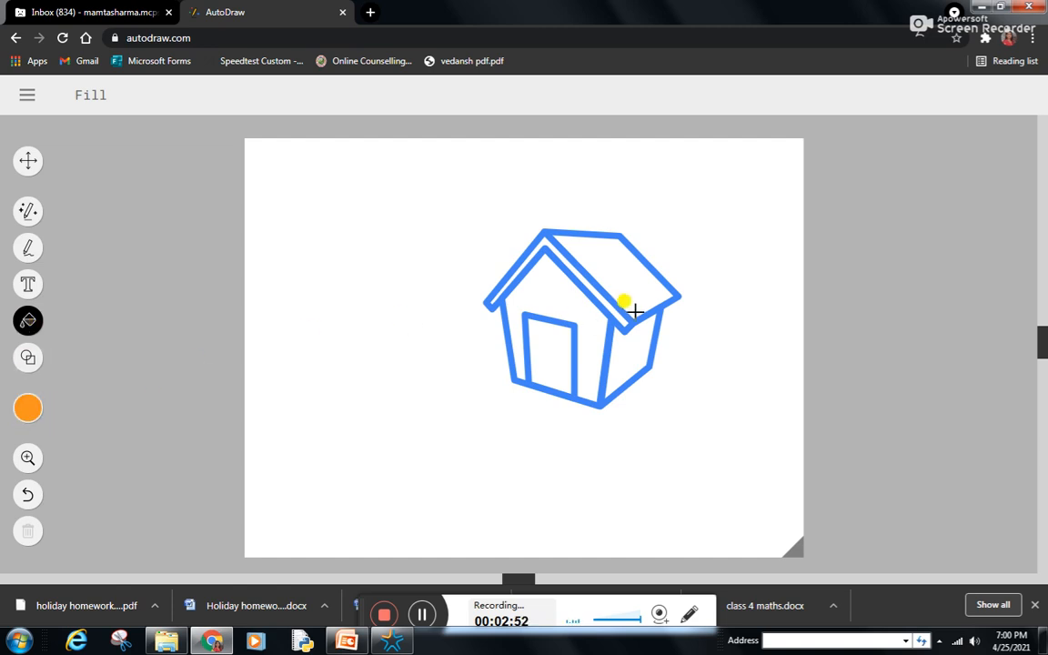
pyautogui.click(612, 272)
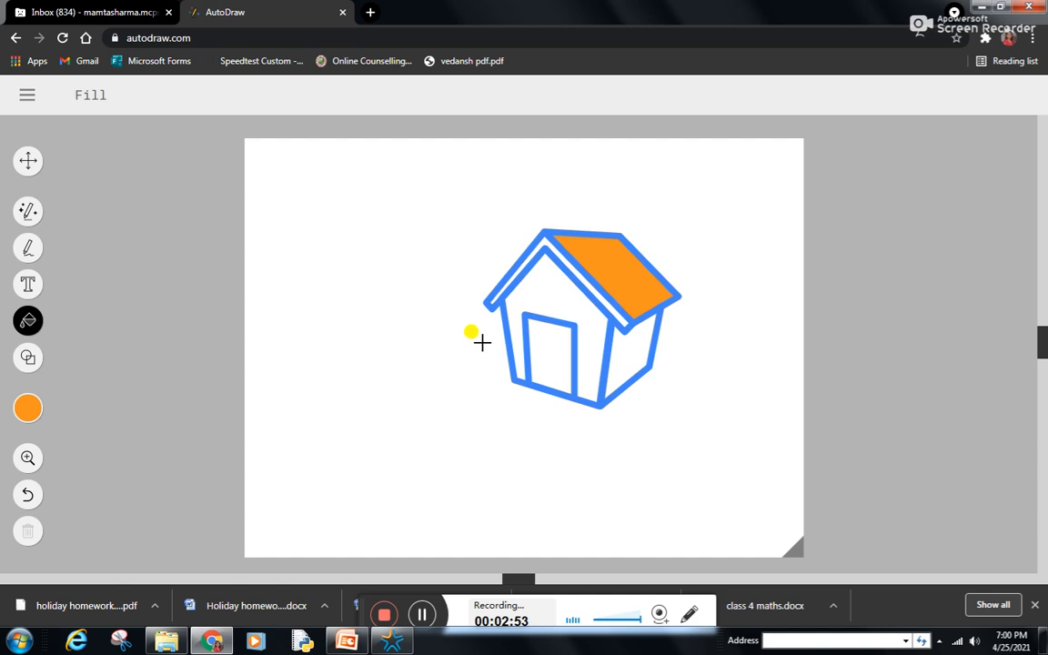
pyautogui.click(541, 349)
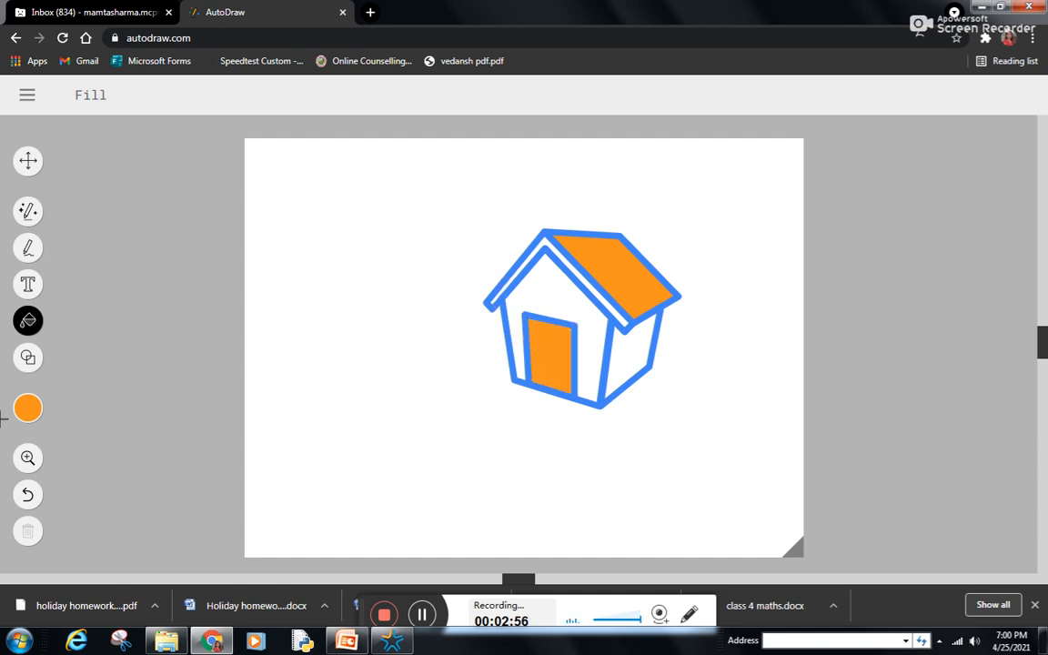
# Fill the front and side walls of the house with purple
pyautogui.click(28, 408)
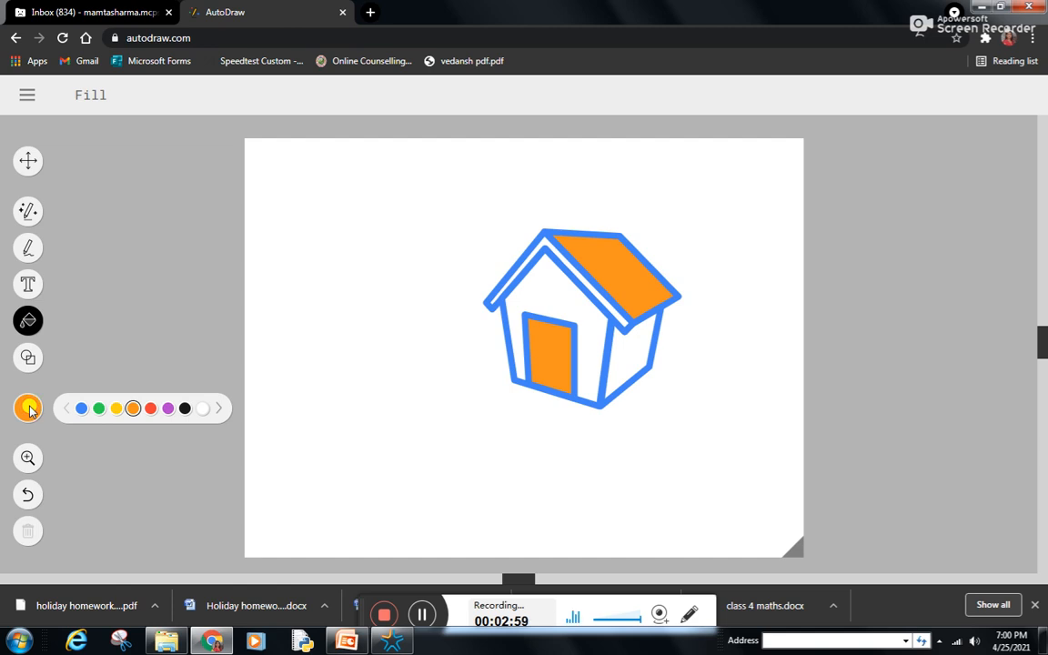
pyautogui.click(167, 409)
pyautogui.click(543, 295)
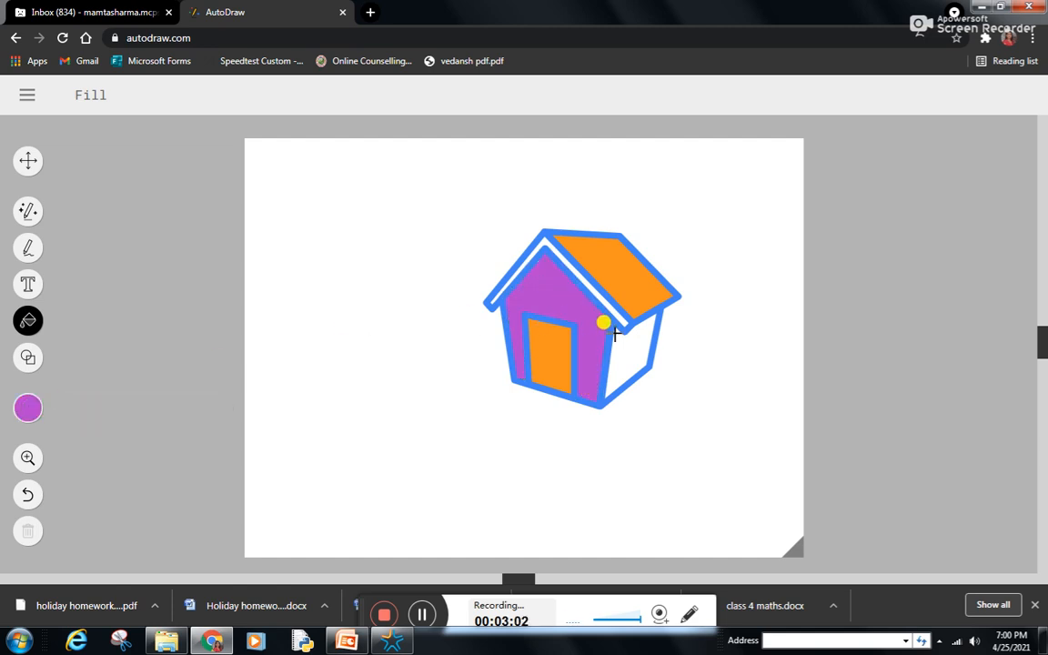
pyautogui.click(635, 351)
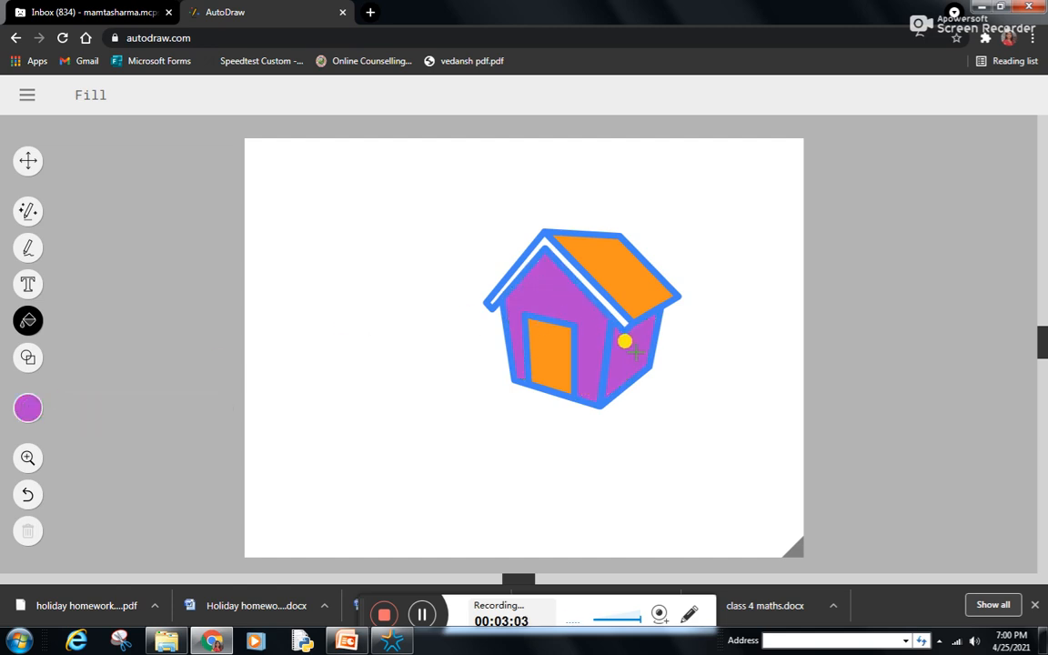
# Fill the narrow front trim of the house's roof with red
pyautogui.click(28, 408)
pyautogui.click(150, 409)
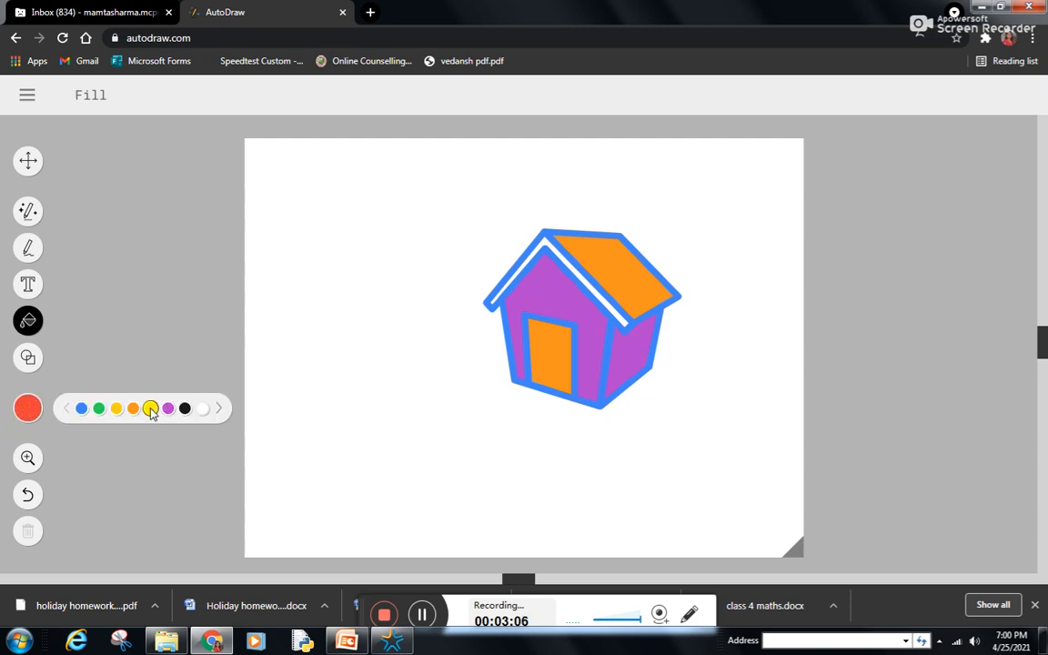
pyautogui.click(543, 241)
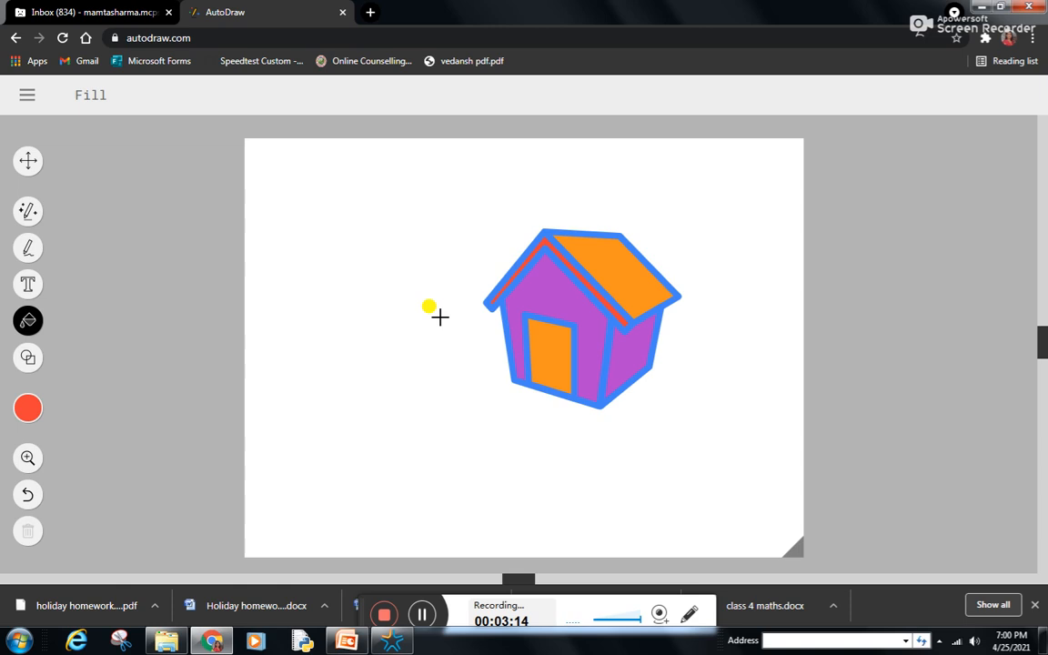
# Sketch a red tree to the right of the house with AutoDraw and replace it with the suggested wide-crowned tree
pyautogui.click(28, 213)
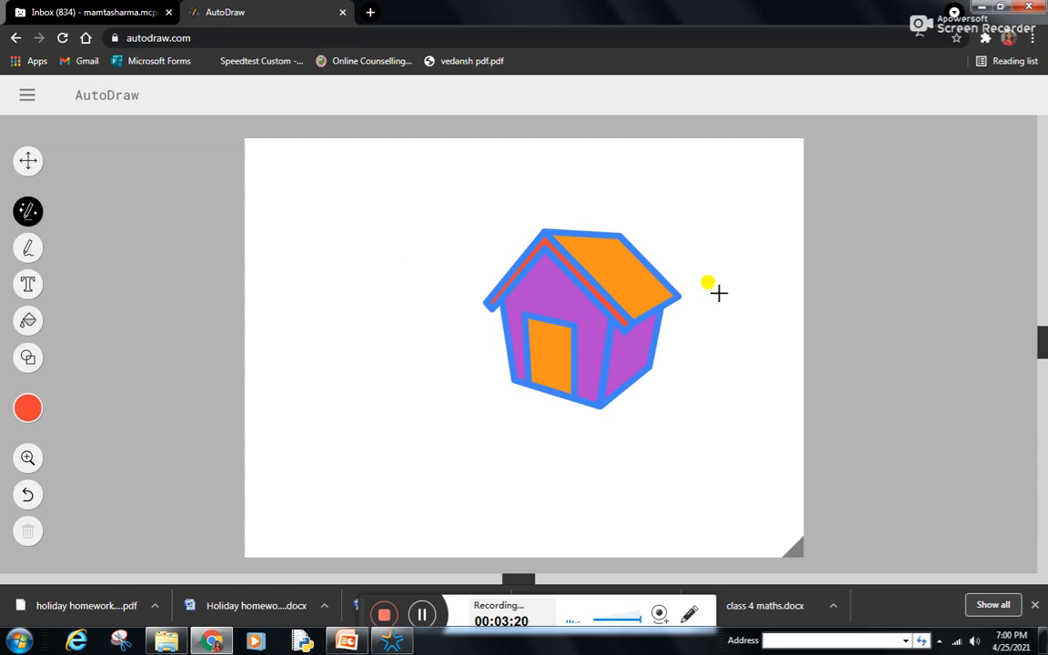
pyautogui.moveTo(697, 271)
pyautogui.mouseDown()
pyautogui.moveTo(709, 326)
pyautogui.moveTo(699, 361)
pyautogui.mouseUp()
pyautogui.moveTo(736, 271)
pyautogui.mouseDown()
pyautogui.moveTo(732, 311)
pyautogui.moveTo(762, 378)
pyautogui.mouseUp()
pyautogui.moveTo(709, 297)
pyautogui.mouseDown()
pyautogui.moveTo(658, 286)
pyautogui.moveTo(671, 243)
pyautogui.moveTo(723, 219)
pyautogui.moveTo(768, 225)
pyautogui.moveTo(789, 260)
pyautogui.moveTo(732, 274)
pyautogui.mouseUp()
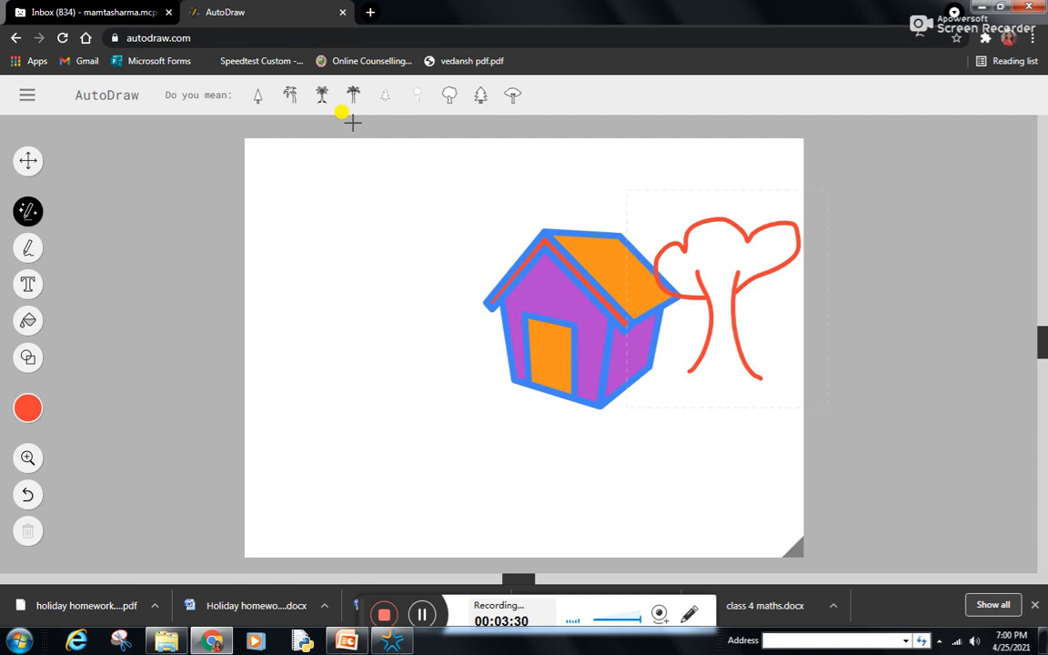
pyautogui.click(514, 96)
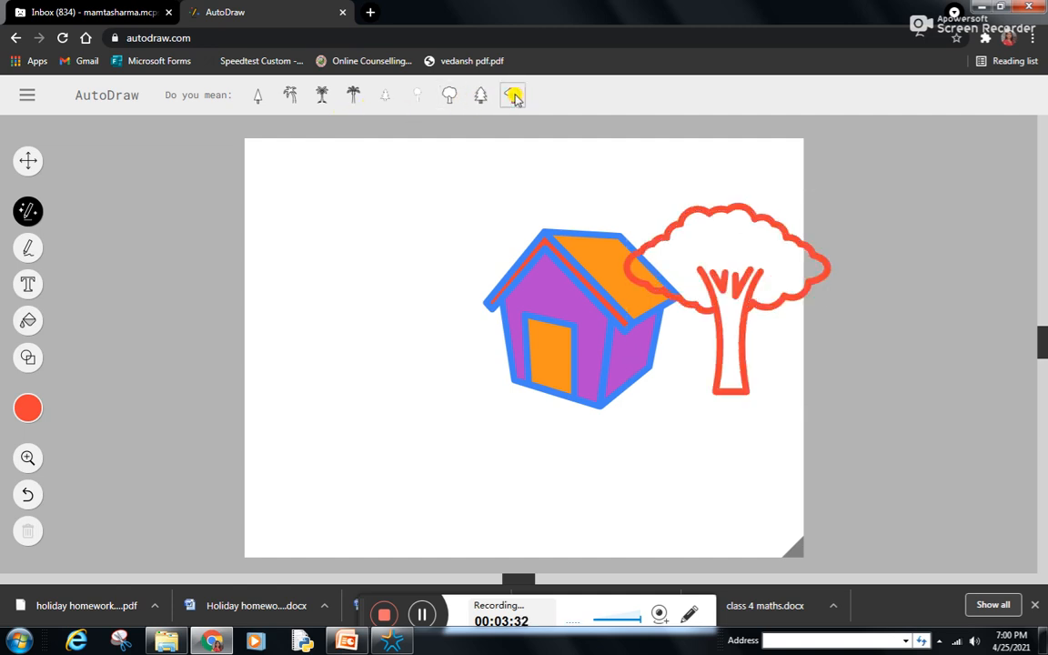
# Fill the crown of the tree with green
pyautogui.click(27, 408)
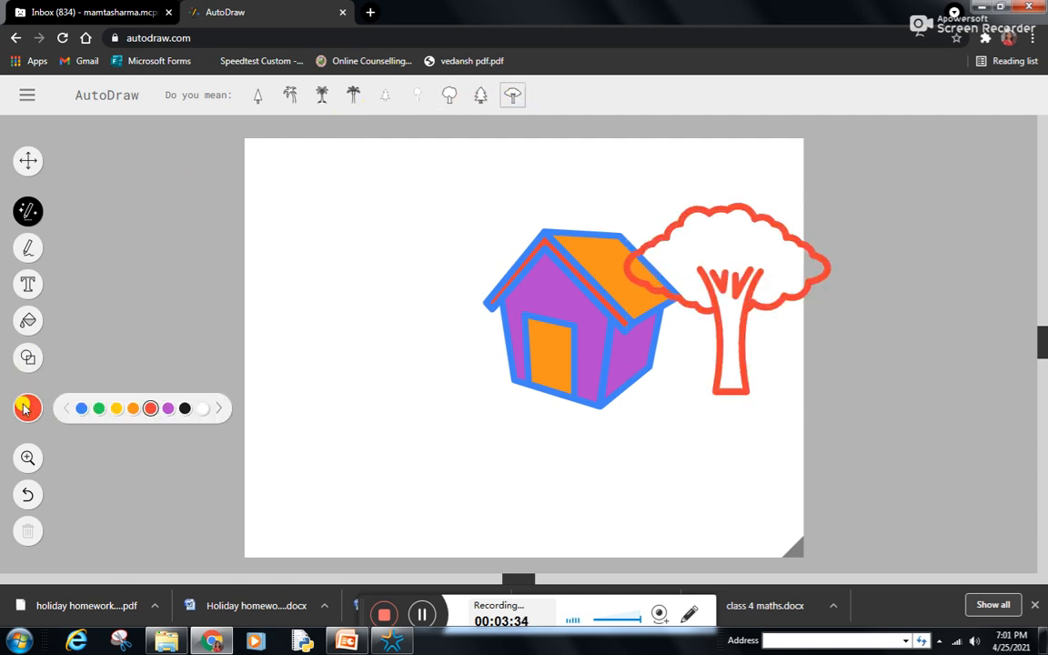
pyautogui.click(99, 409)
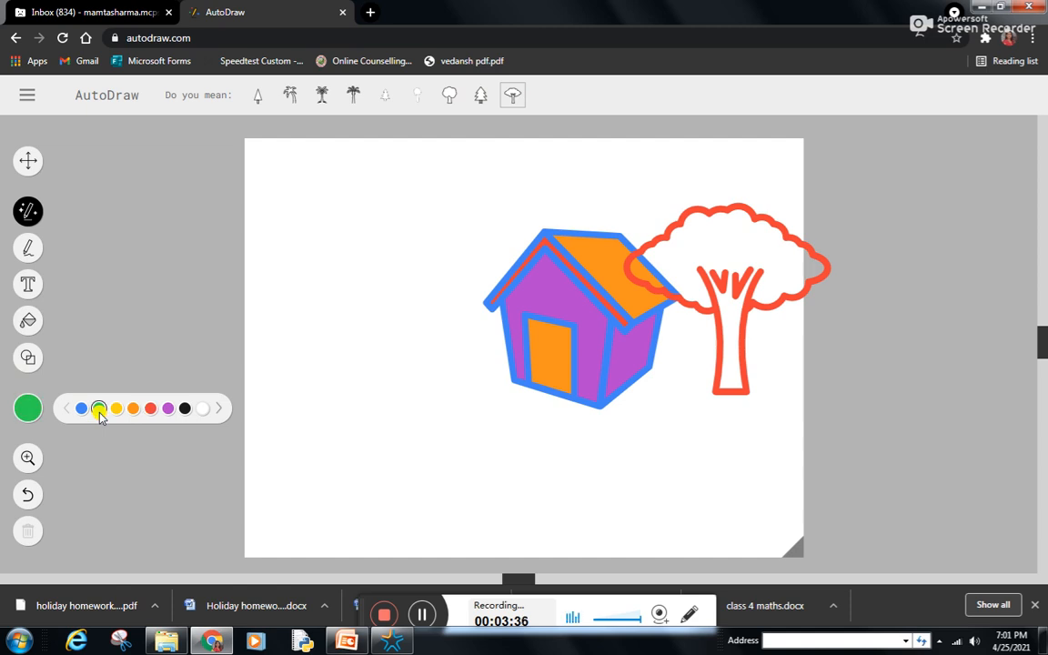
pyautogui.click(167, 332)
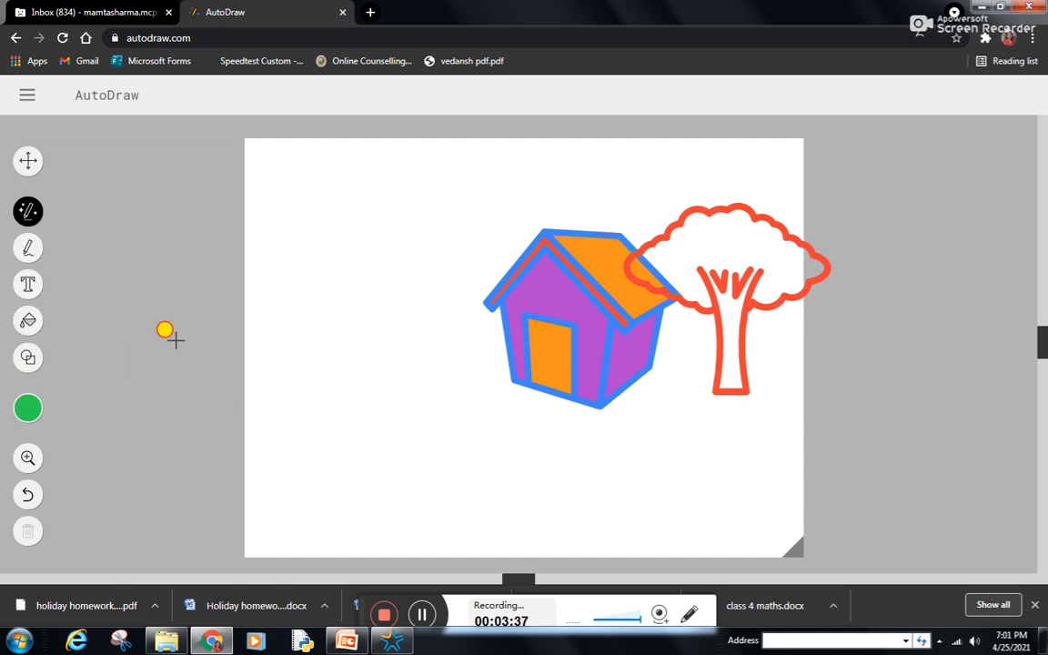
pyautogui.click(27, 407)
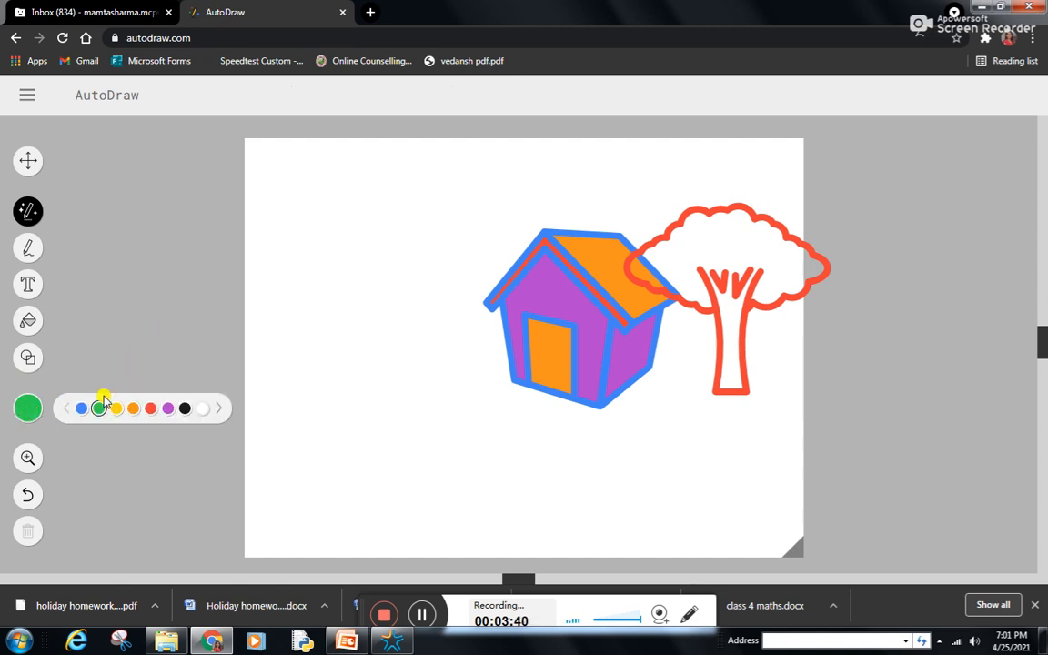
pyautogui.click(27, 320)
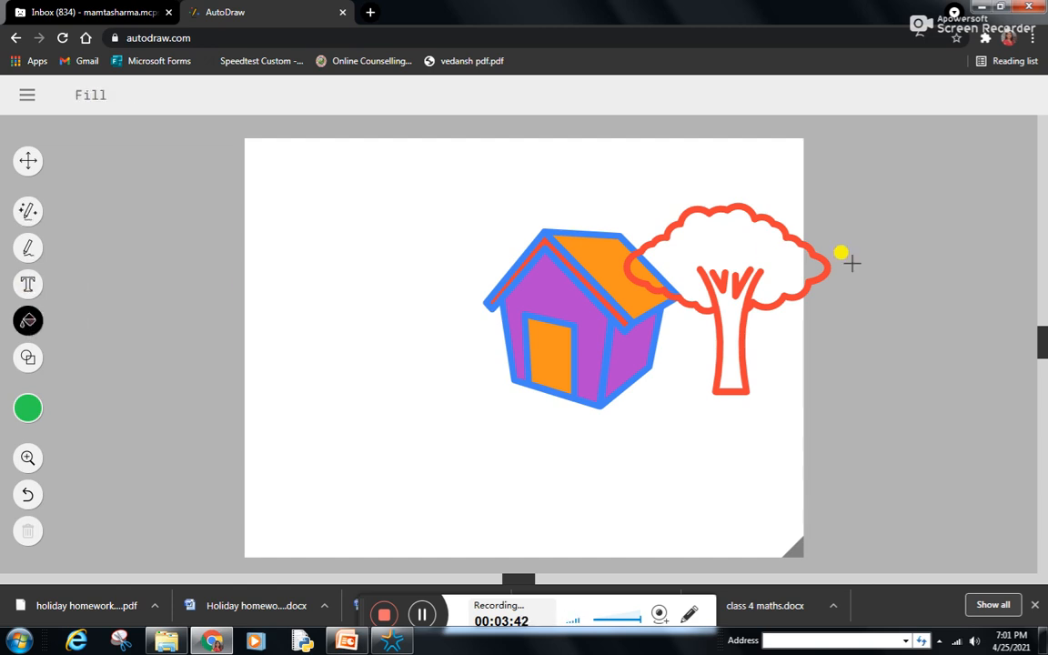
pyautogui.click(739, 247)
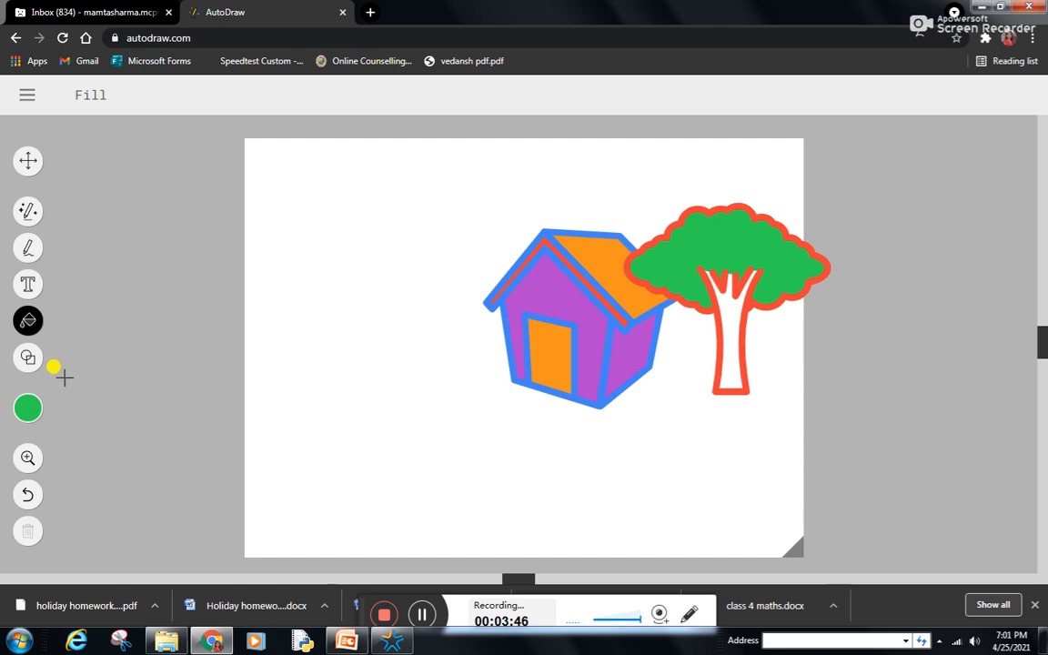
# Fill the tree's trunk and branches with orange
pyautogui.moveTo(26, 406)
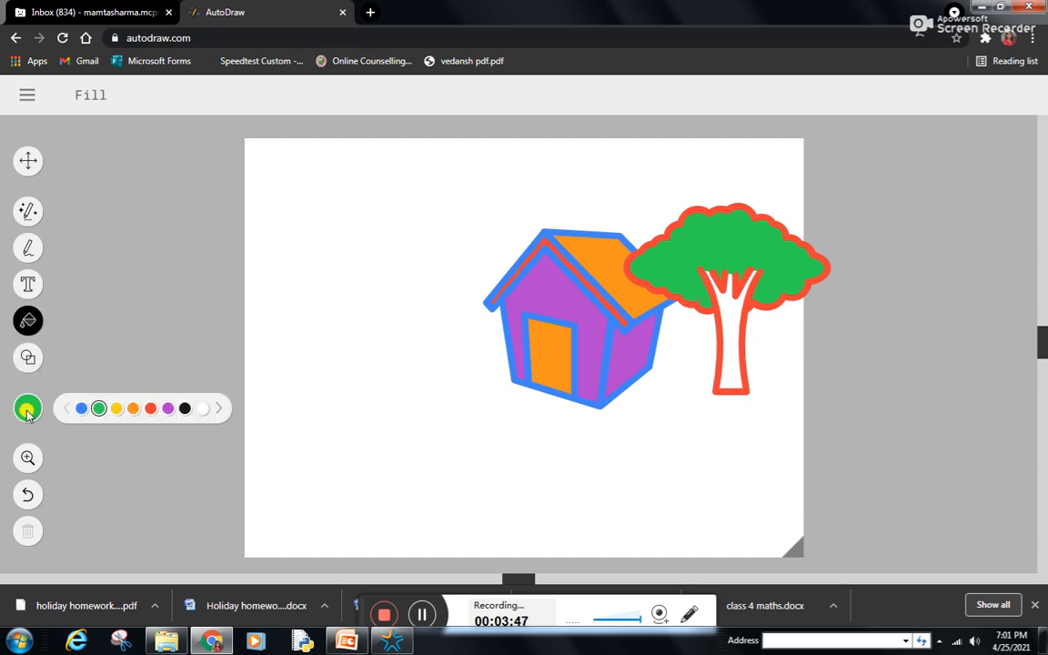
pyautogui.click(116, 408)
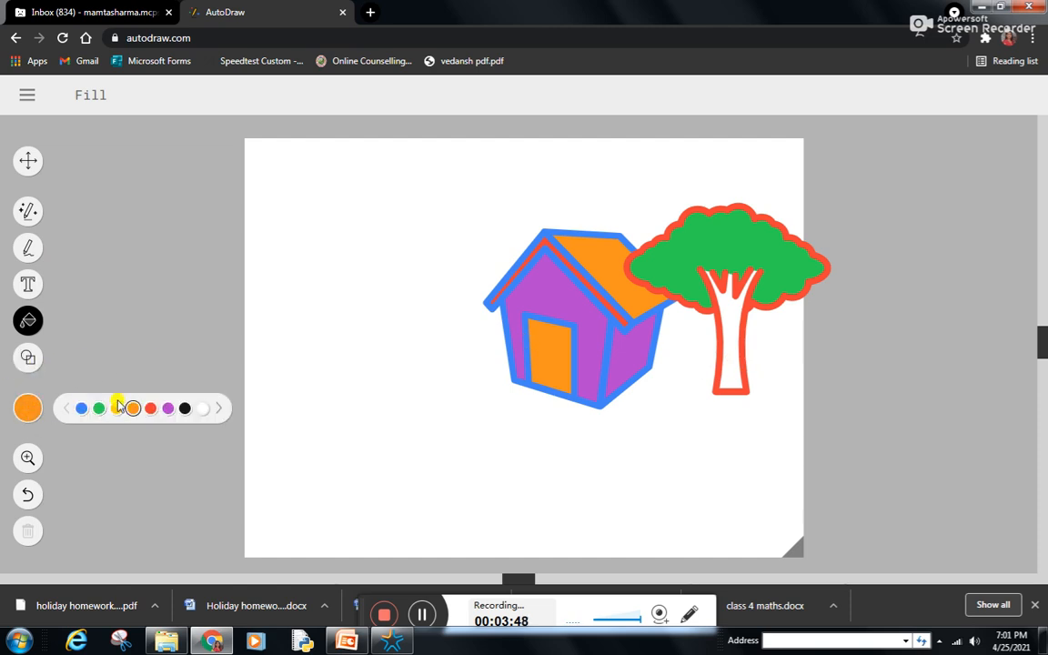
pyautogui.click(727, 343)
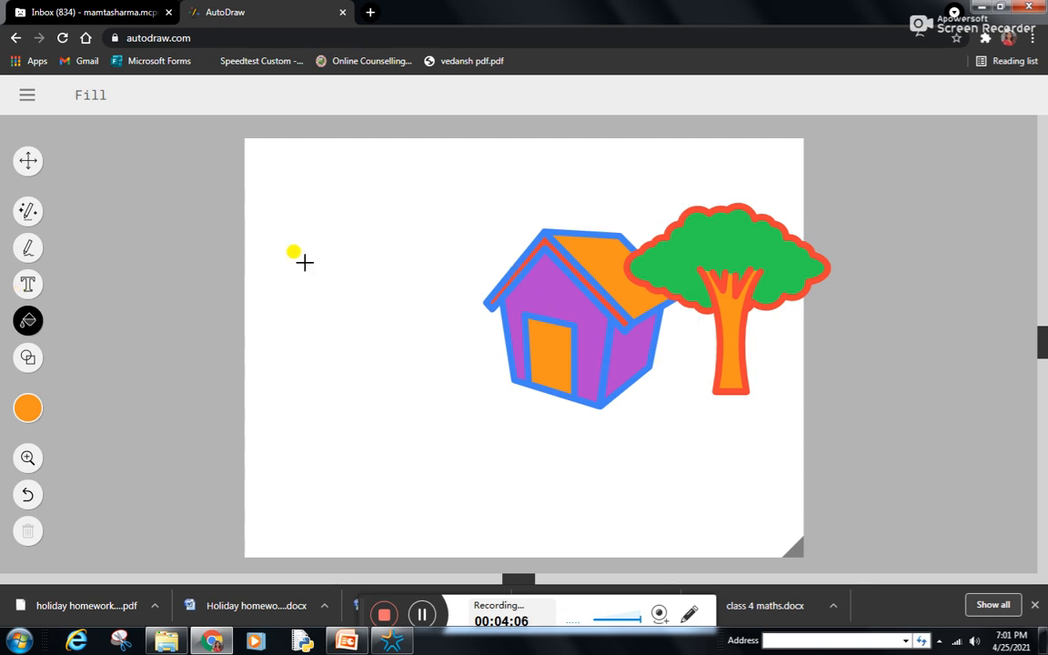
# Sketch two wavy vertical lines to the left of the house with AutoDraw and replace them with the suggested winding river
pyautogui.click(27, 208)
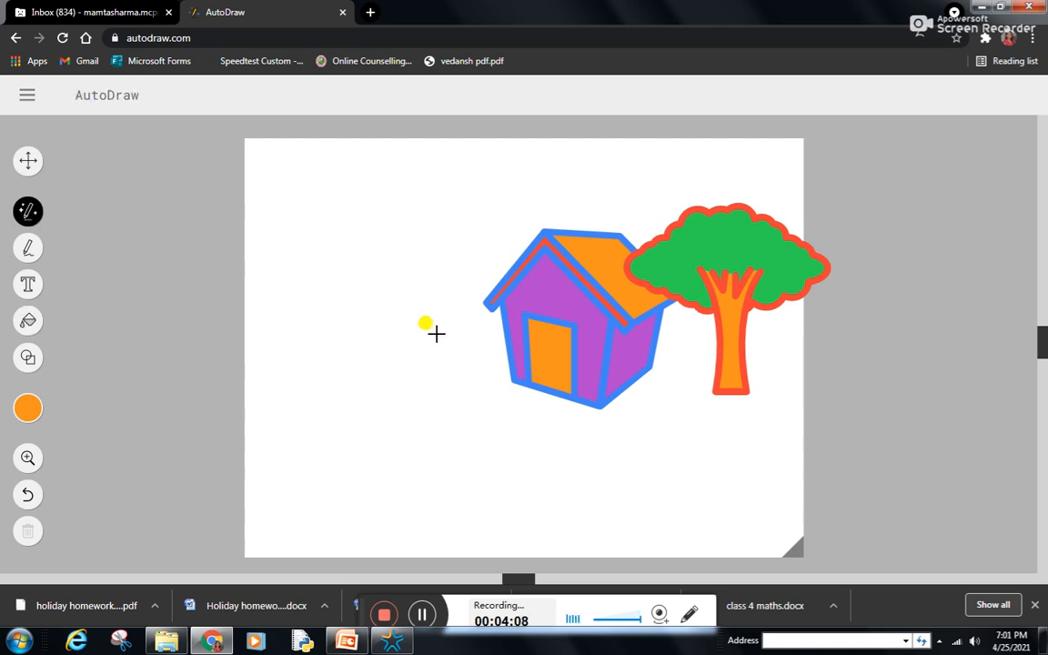
pyautogui.moveTo(349, 285)
pyautogui.mouseDown()
pyautogui.moveTo(317, 385)
pyautogui.moveTo(326, 496)
pyautogui.moveTo(305, 546)
pyautogui.mouseUp()
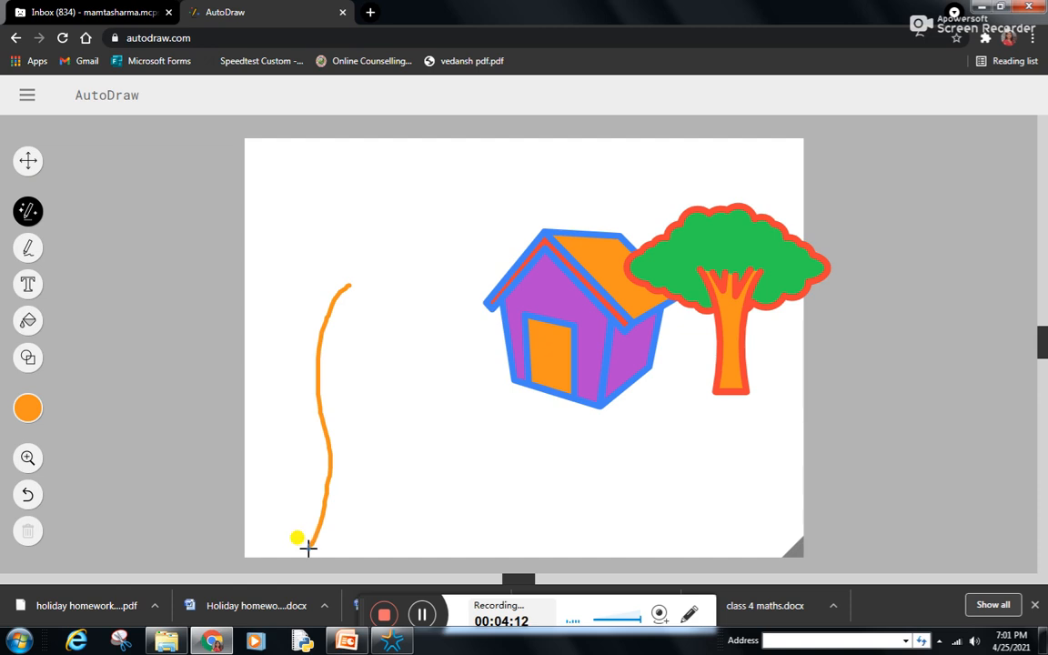
pyautogui.moveTo(390, 296)
pyautogui.mouseDown()
pyautogui.moveTo(365, 363)
pyautogui.moveTo(368, 426)
pyautogui.moveTo(386, 475)
pyautogui.moveTo(357, 551)
pyautogui.mouseUp()
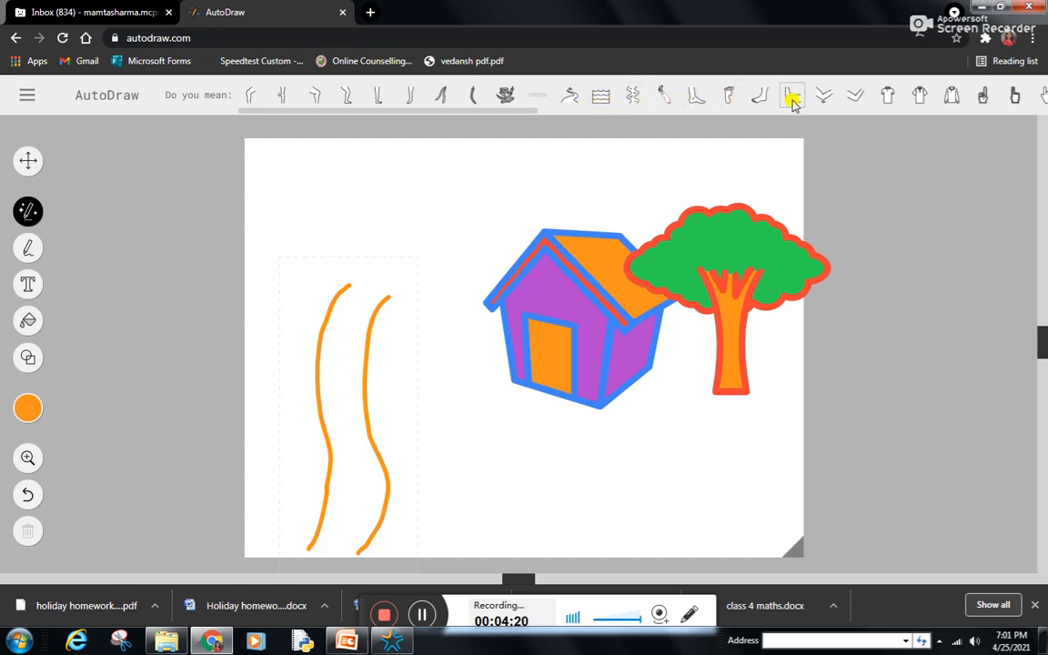
pyautogui.click(634, 98)
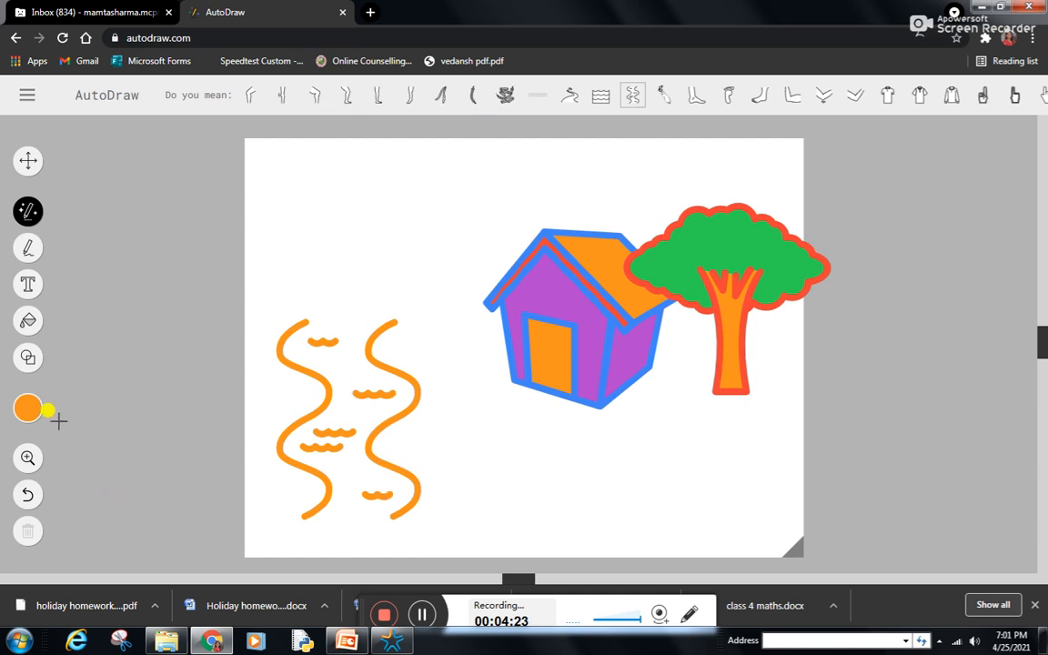
# Choose blue as the drawing colour, and stretch the river vertically so its upper end rises to roof level
pyautogui.click(28, 411)
pyautogui.click(81, 409)
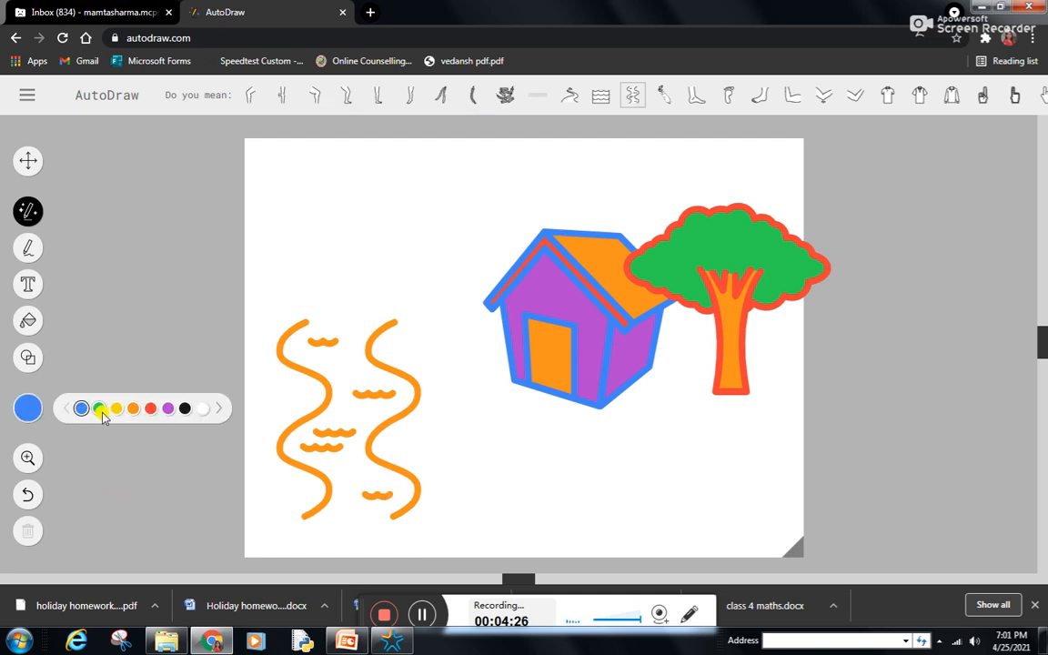
pyautogui.click(331, 398)
pyautogui.moveTo(28, 406)
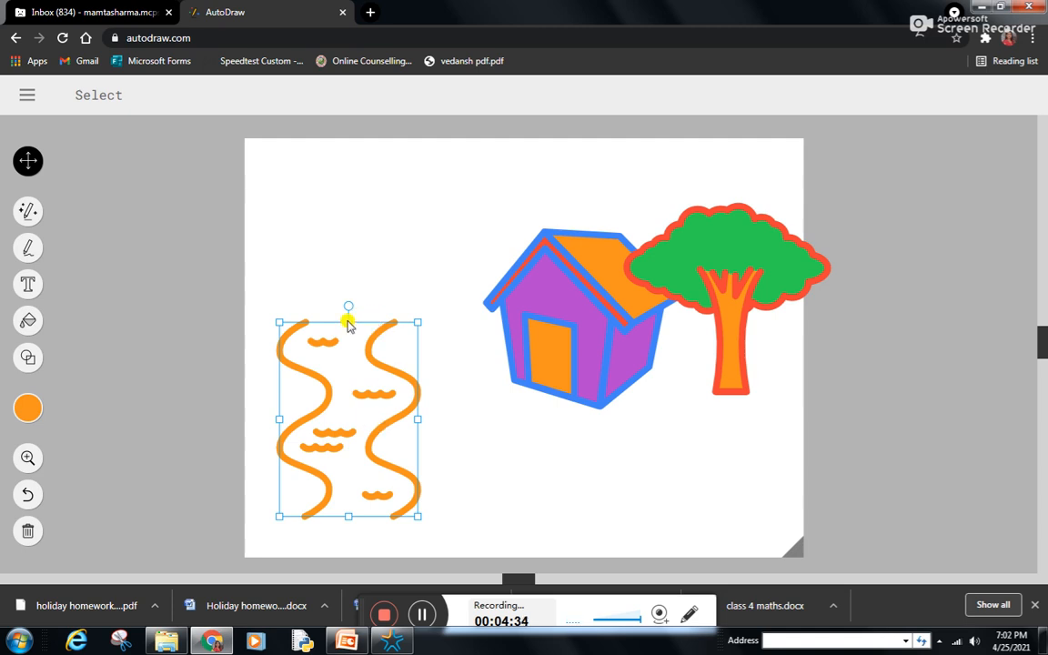
pyautogui.moveTo(347, 323); pyautogui.dragTo(347, 255)
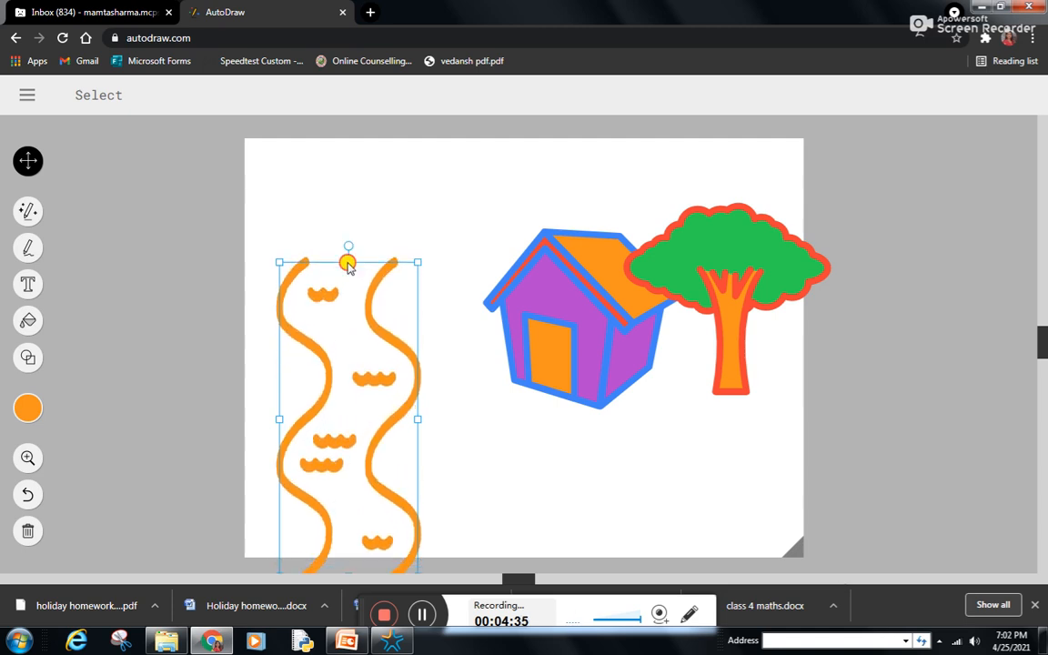
# Recolour the river's banks and ripples blue with Fill, undoing the trial fill of its interior
pyautogui.click(28, 320)
pyautogui.click(330, 365)
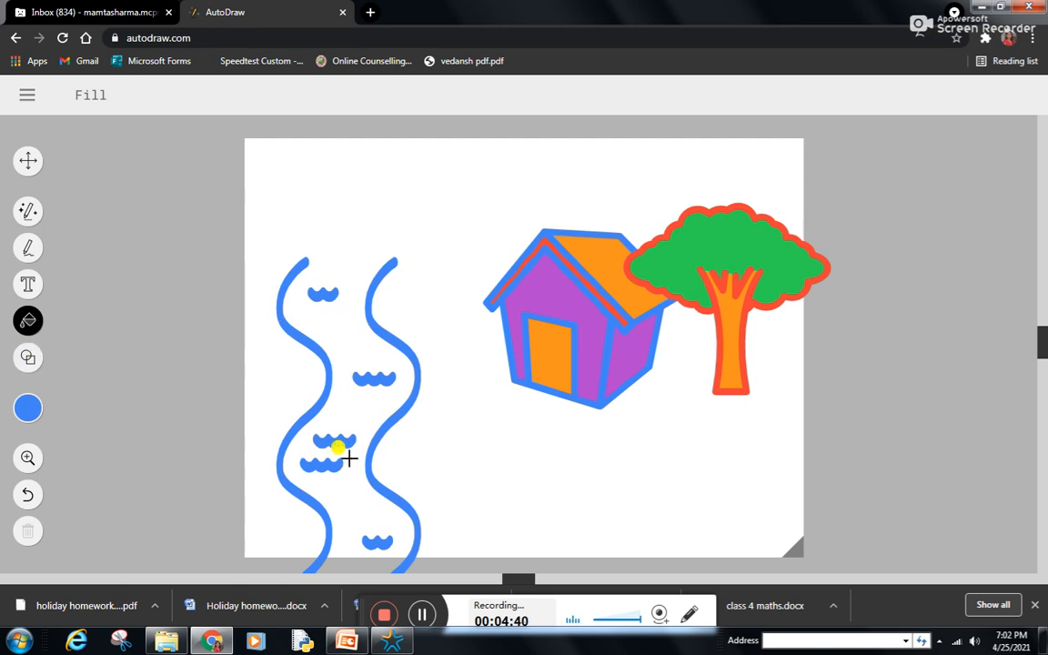
pyautogui.click(360, 312)
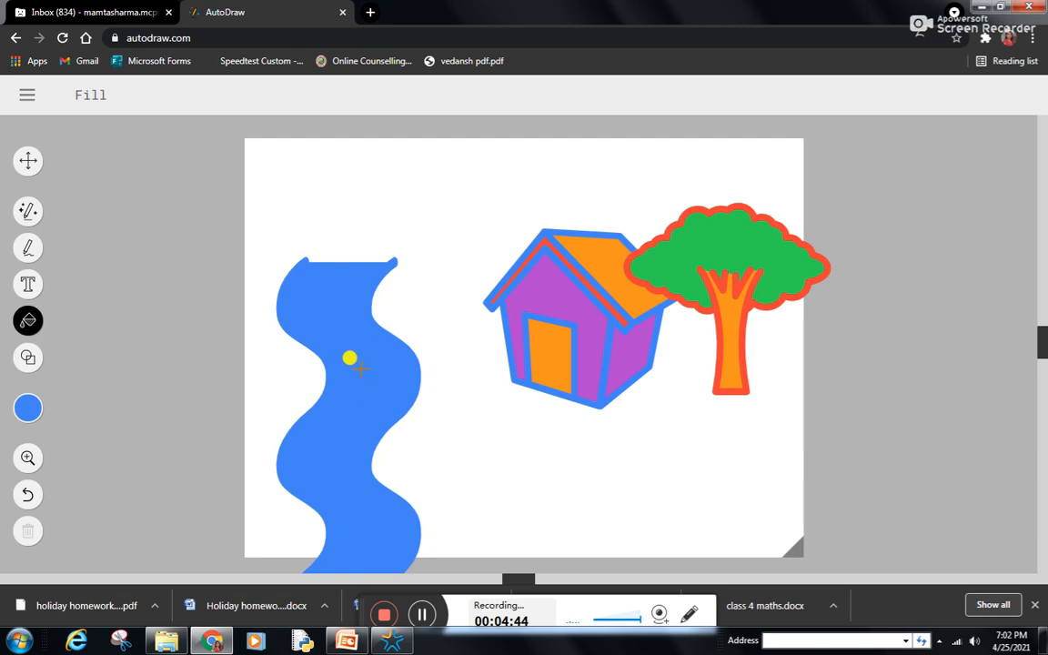
pyautogui.hotkey('ctrl', 'z')
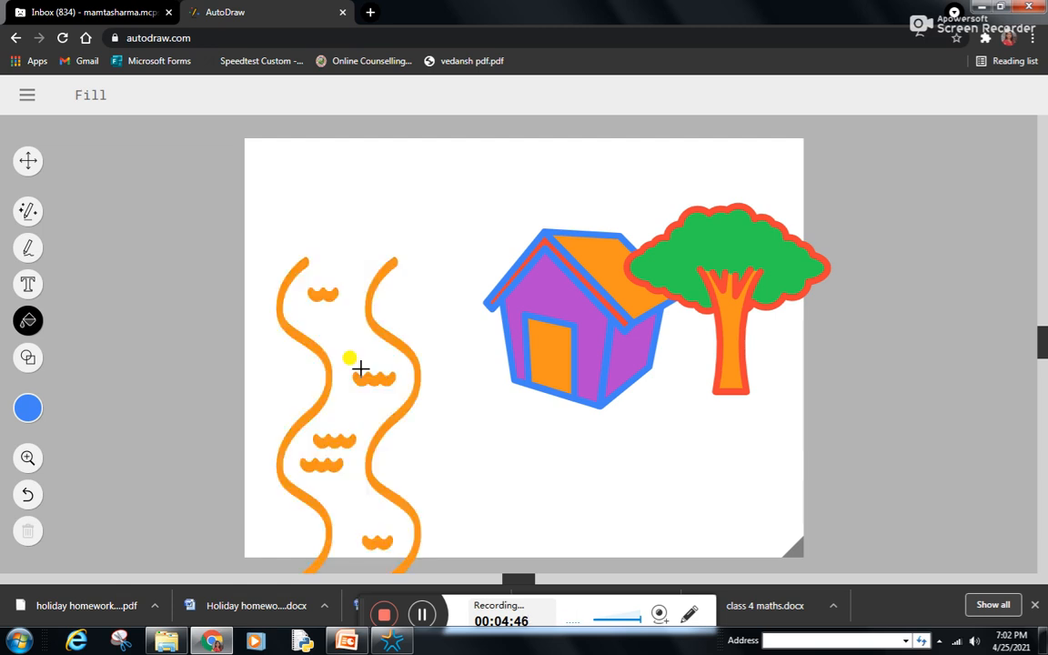
pyautogui.click(310, 342)
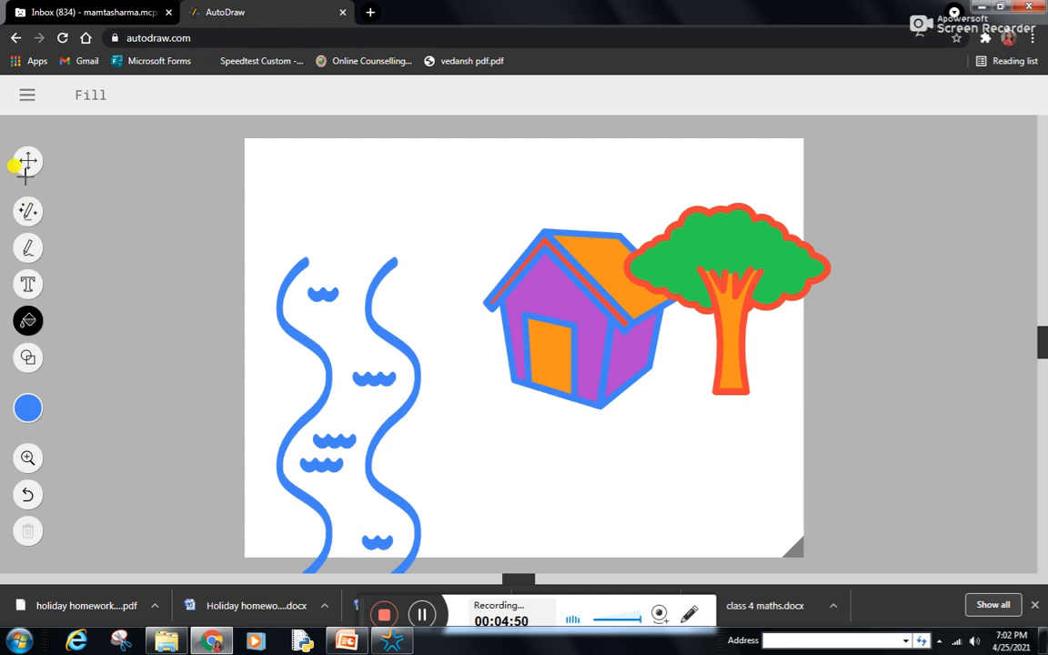
# Move the river slightly up and to the right, and reduce its height so it fits within the canvas
pyautogui.click(28, 161)
pyautogui.click(320, 345)
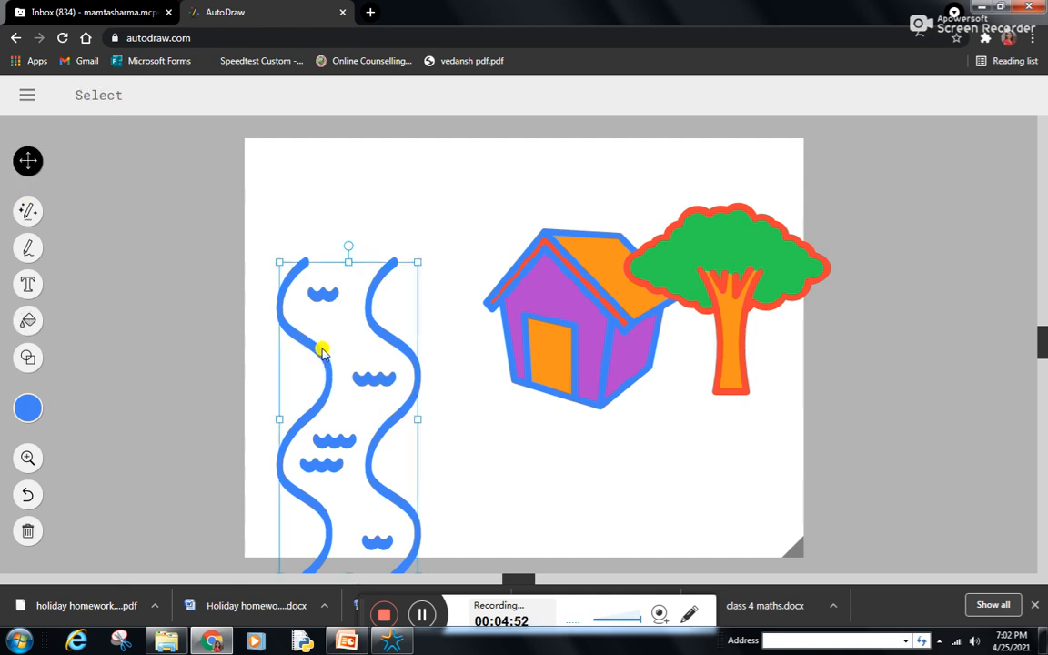
pyautogui.moveTo(362, 346)
pyautogui.mouseDown()
pyautogui.moveTo(362, 297)
pyautogui.moveTo(354, 327)
pyautogui.moveTo(384, 325)
pyautogui.mouseUp()
pyautogui.click(386, 259)
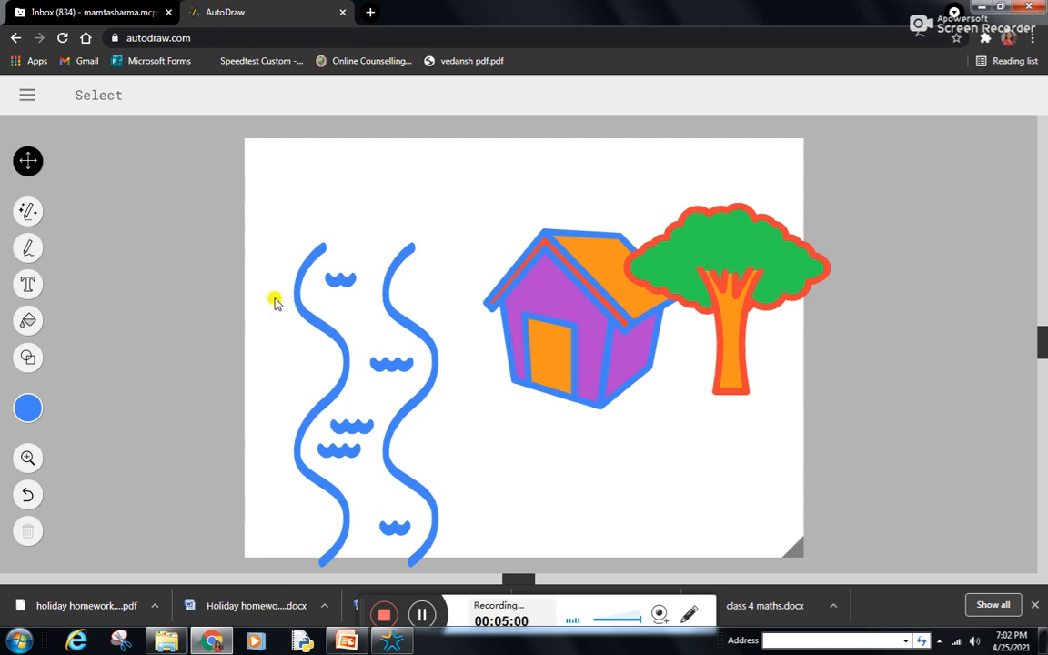
pyautogui.click(360, 320)
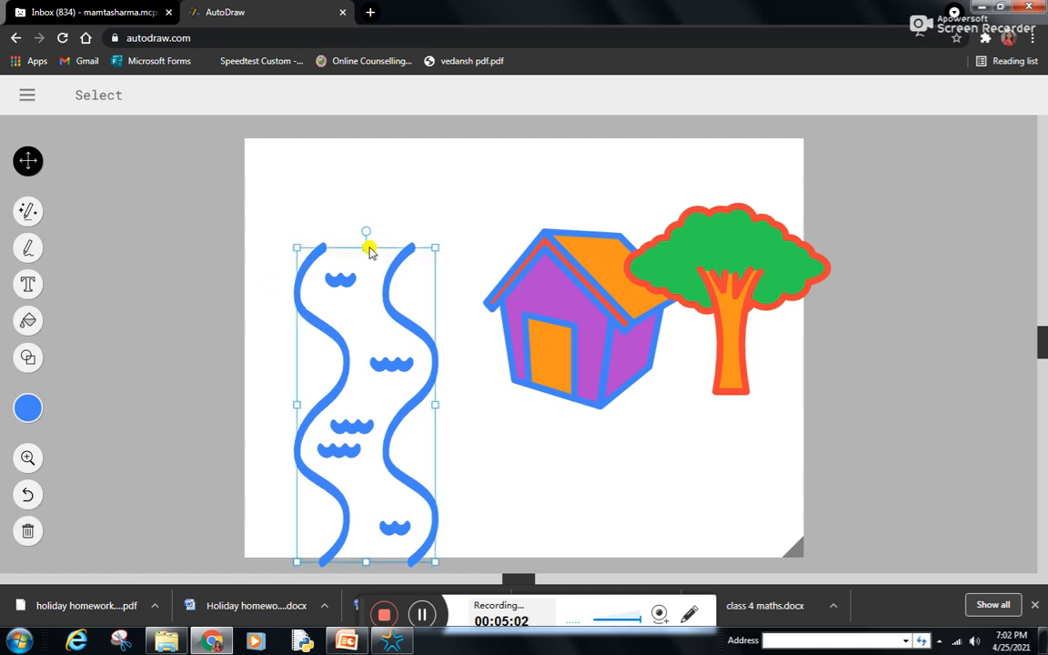
pyautogui.moveTo(368, 248)
pyautogui.mouseDown()
pyautogui.moveTo(362, 333)
pyautogui.moveTo(329, 335)
pyautogui.moveTo(363, 336)
pyautogui.mouseUp()
pyautogui.click(193, 259)
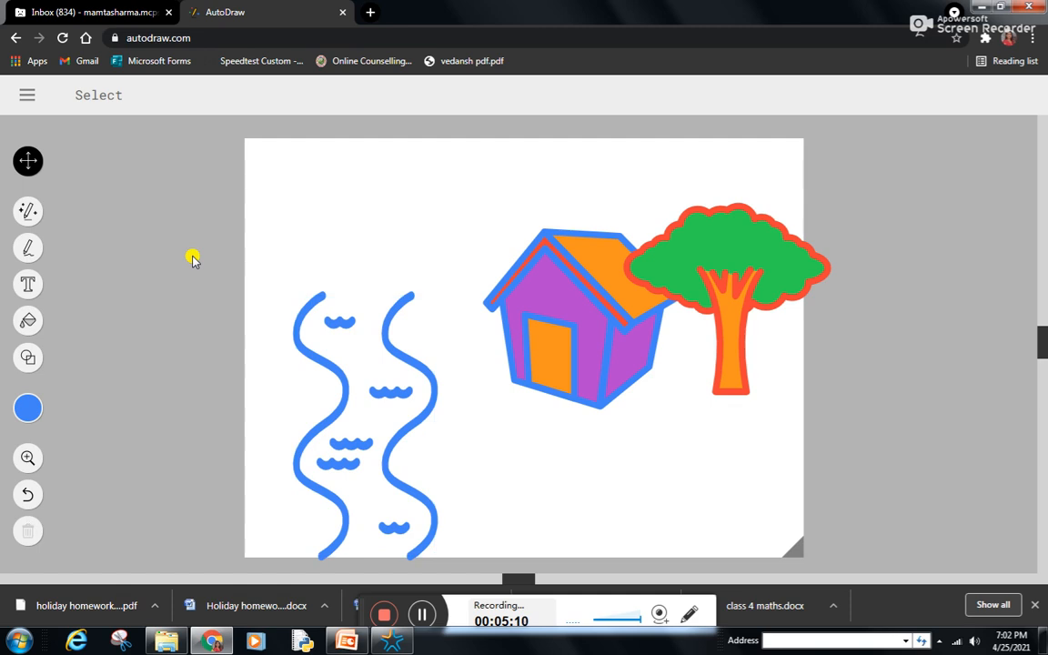
# Sketch a wavy blue line above the river with AutoDraw and replace it with the suggested curling wave
pyautogui.click(29, 213)
pyautogui.moveTo(37, 423)
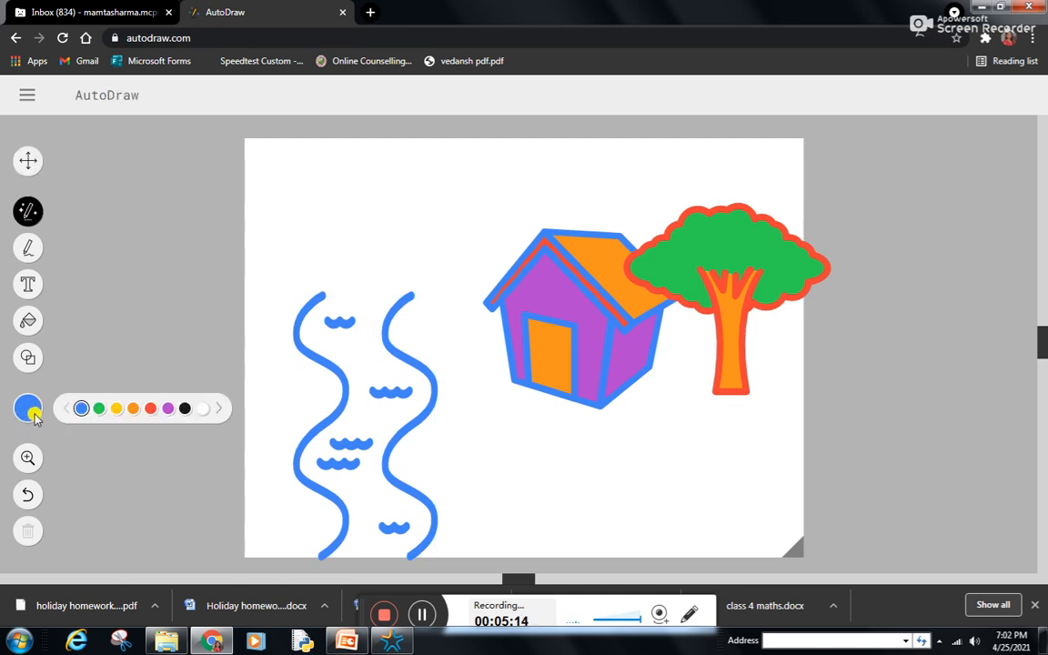
pyautogui.click(80, 408)
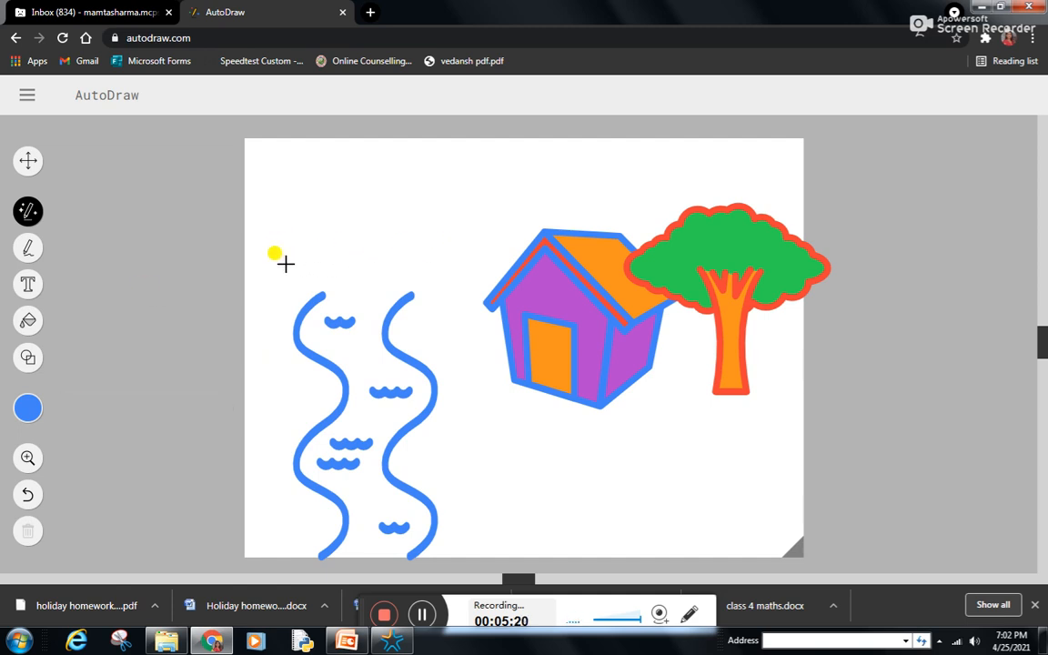
pyautogui.moveTo(285, 263)
pyautogui.mouseDown()
pyautogui.moveTo(343, 261)
pyautogui.moveTo(507, 254)
pyautogui.mouseUp()
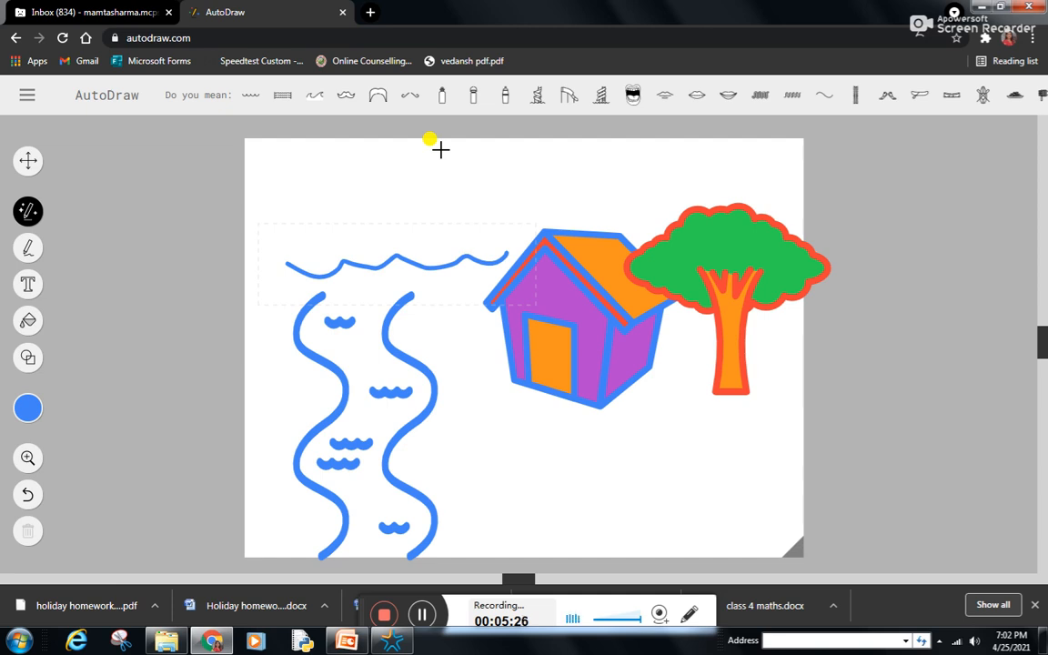
pyautogui.click(311, 97)
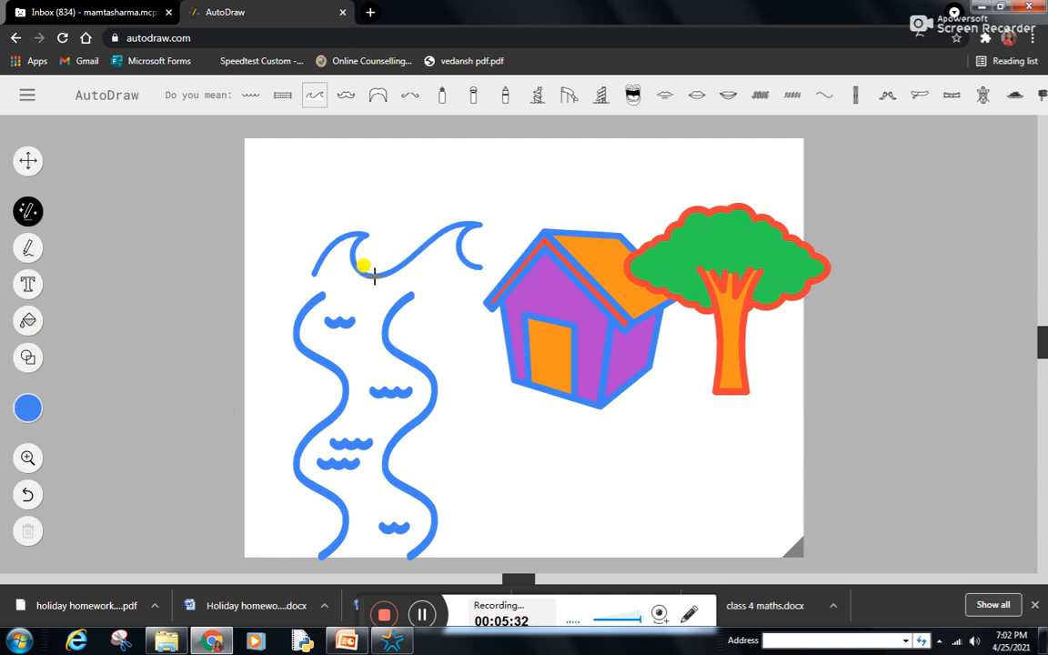
# Widen the curling wave slightly and position it just above the river's upper end
pyautogui.click(375, 276)
pyautogui.moveTo(375, 277); pyautogui.dragTo(307, 306)
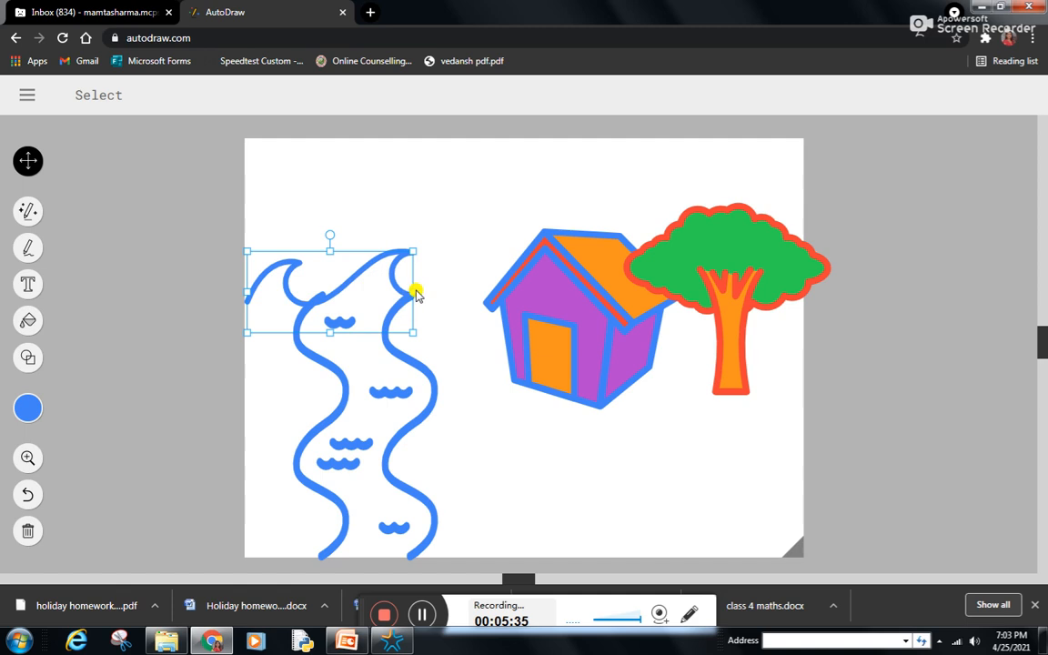
pyautogui.moveTo(413, 291)
pyautogui.mouseDown()
pyautogui.moveTo(451, 287)
pyautogui.moveTo(419, 291)
pyautogui.mouseUp()
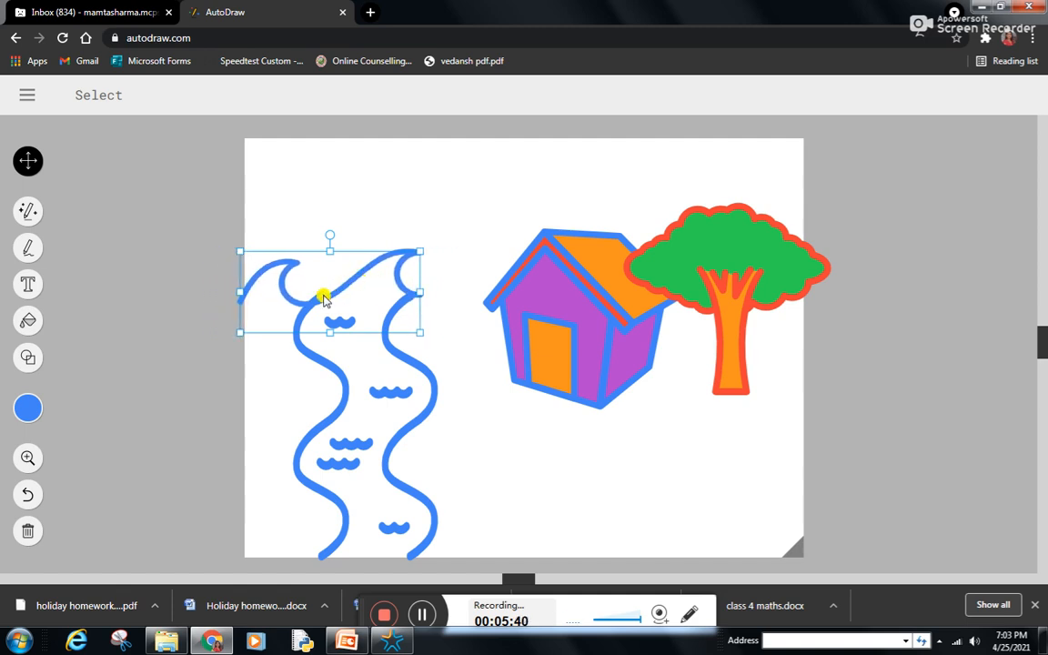
pyautogui.press('Up')
pyautogui.press('Up')
pyautogui.press('Up')
pyautogui.press('Up')
pyautogui.press('Up')
pyautogui.press('Right')
pyautogui.press('Right')
pyautogui.press('Down')
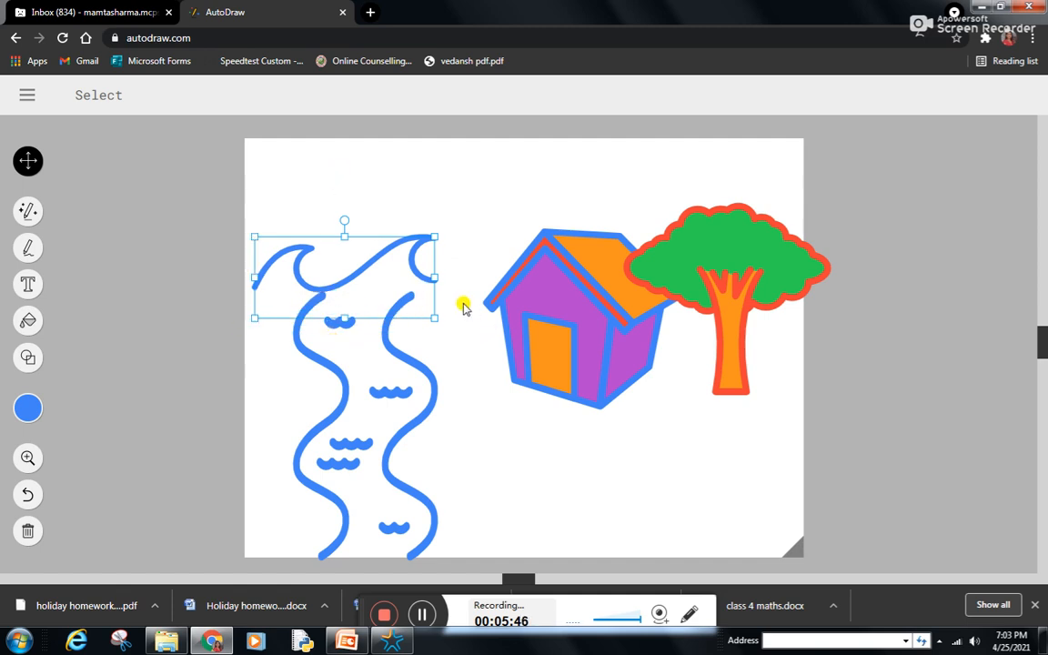
pyautogui.click(443, 189)
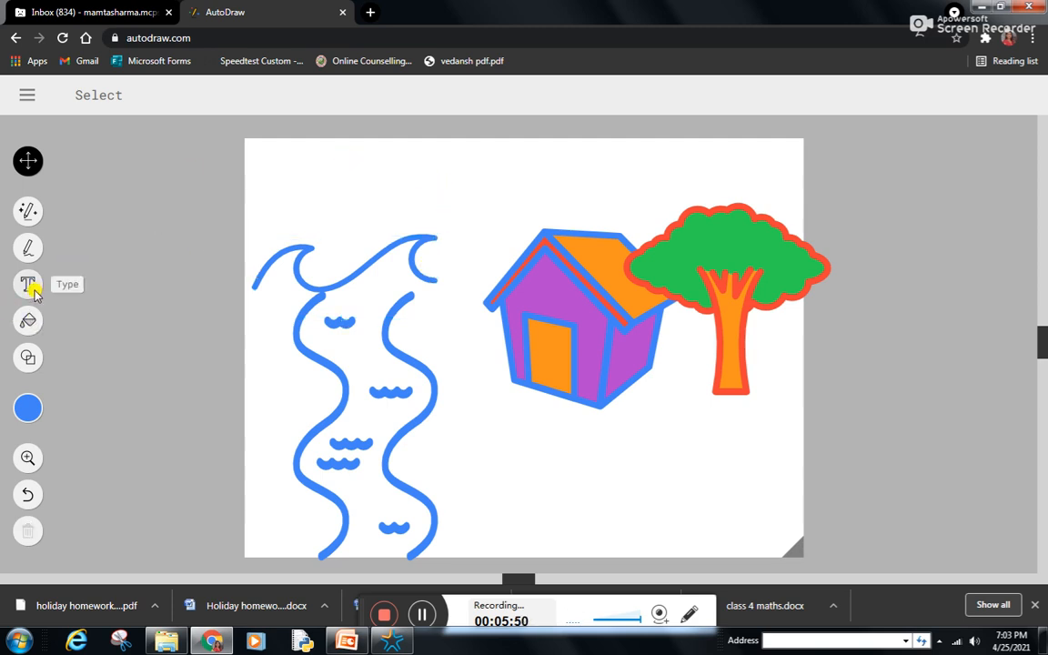
# Sketch a blue boat with a mast and flag above the river with AutoDraw and replace it with the suggested sailboat on water
pyautogui.click(27, 210)
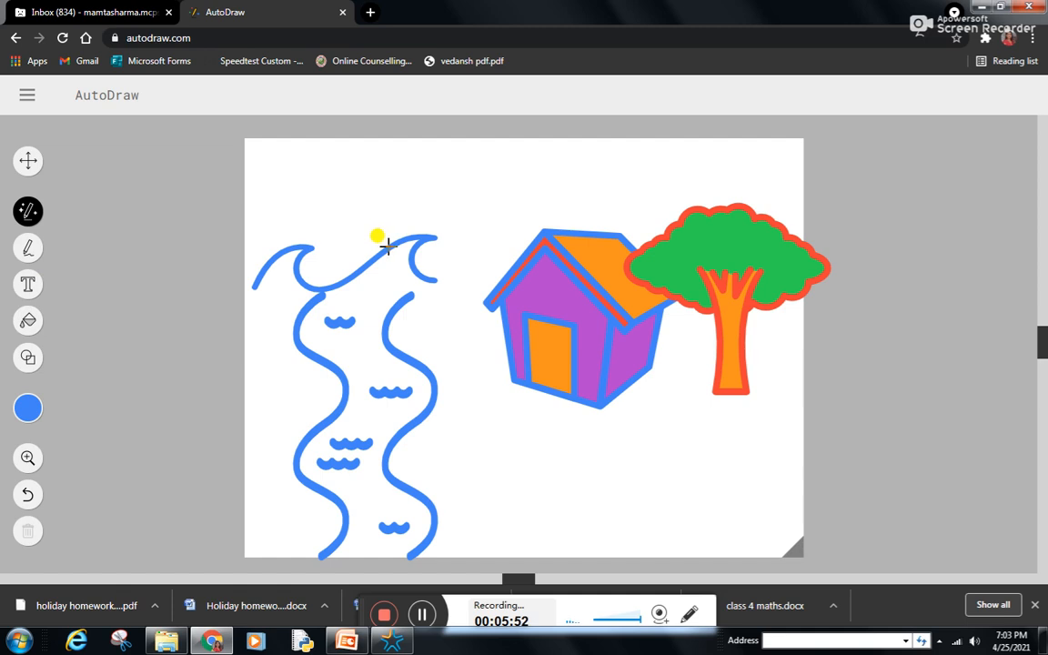
pyautogui.moveTo(353, 229)
pyautogui.mouseDown()
pyautogui.moveTo(392, 247)
pyautogui.moveTo(440, 219)
pyautogui.mouseUp()
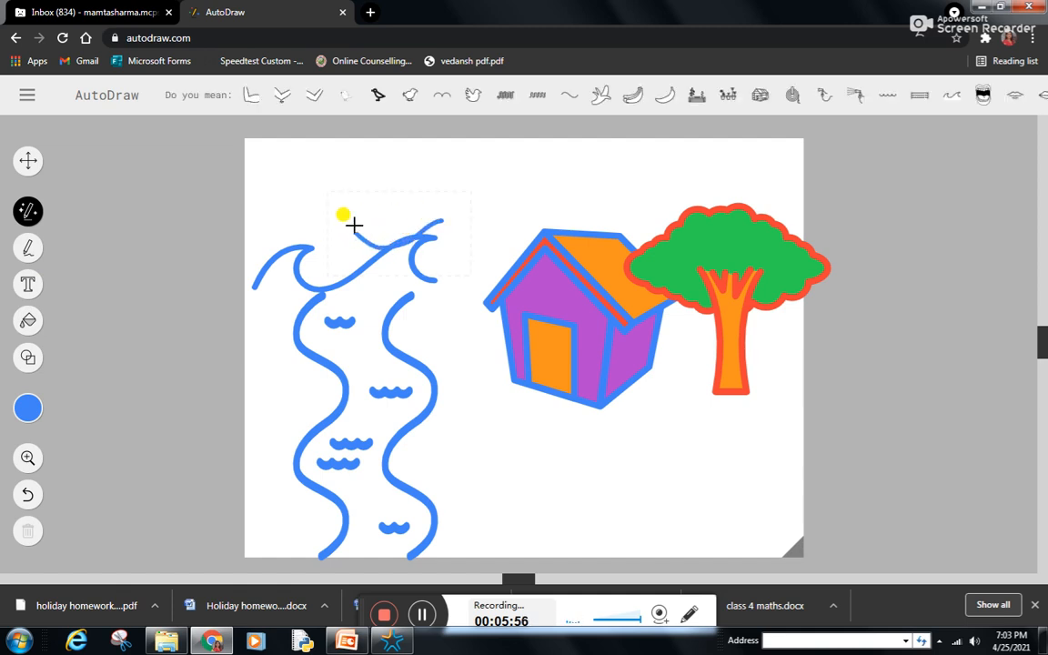
pyautogui.moveTo(355, 226)
pyautogui.mouseDown()
pyautogui.moveTo(435, 205)
pyautogui.moveTo(444, 216)
pyautogui.mouseUp()
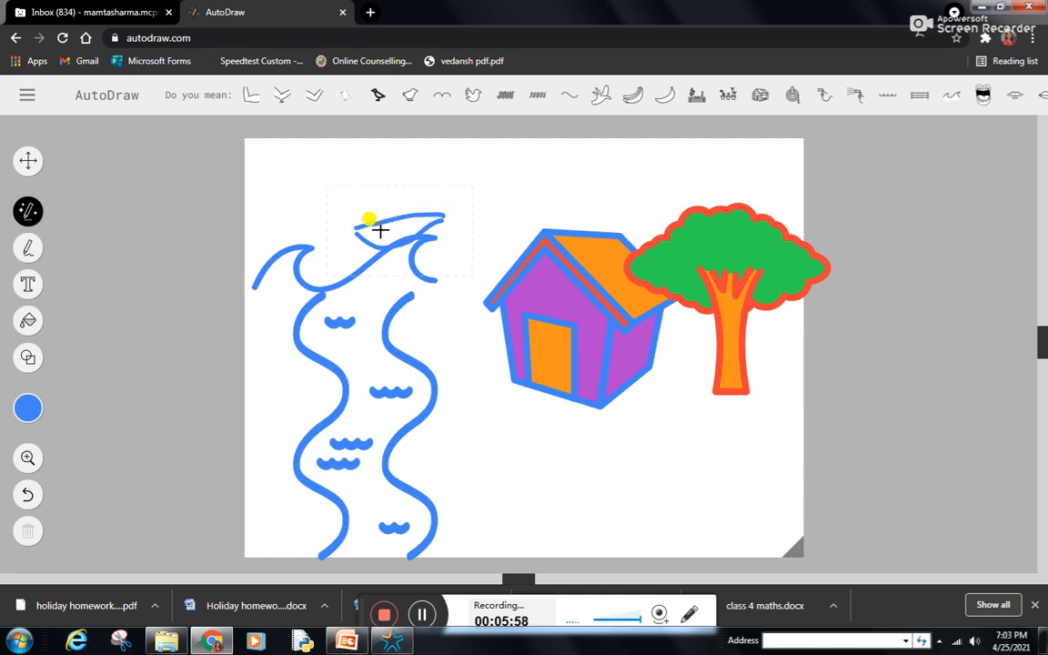
pyautogui.moveTo(379, 217)
pyautogui.mouseDown()
pyautogui.moveTo(379, 161)
pyautogui.moveTo(413, 179)
pyautogui.moveTo(386, 187)
pyautogui.mouseUp()
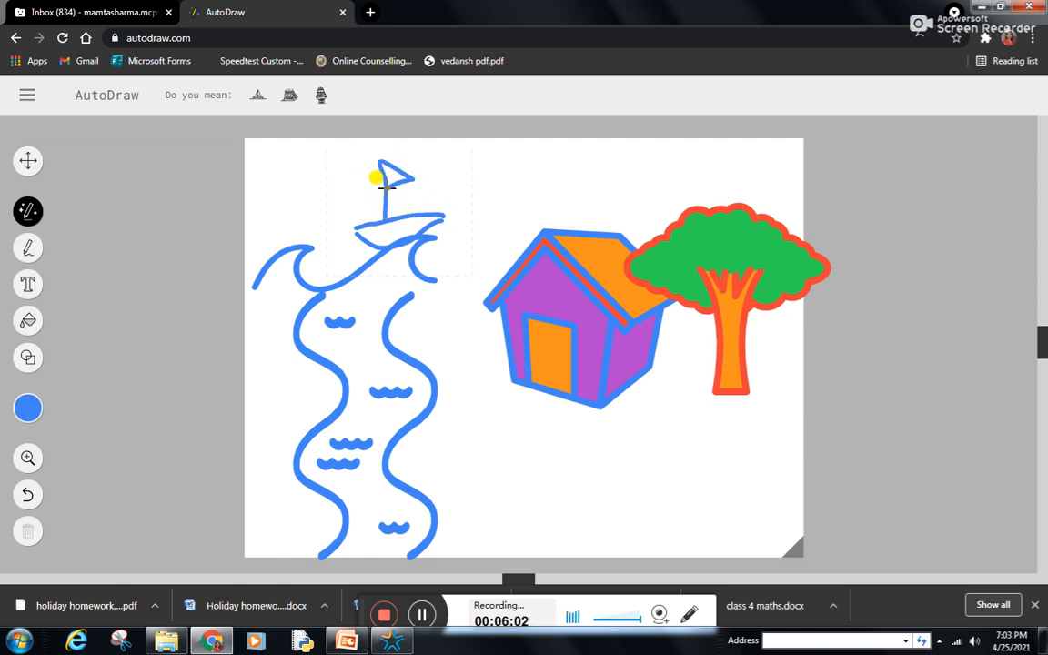
pyautogui.click(256, 98)
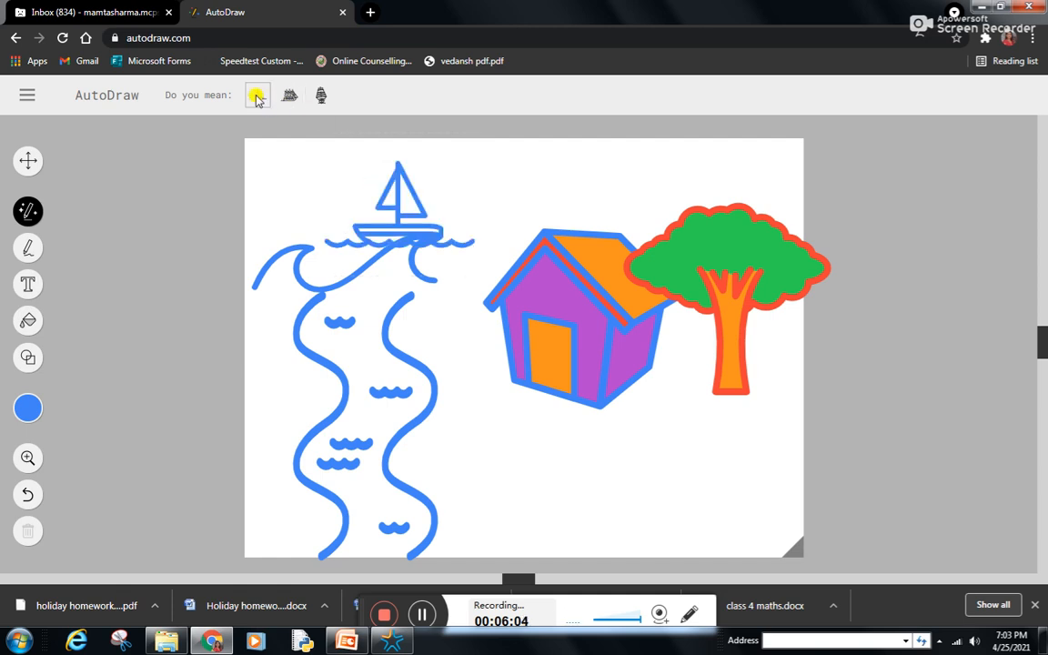
# Delete the curling wave between the sailboat and the river
pyautogui.click(414, 265)
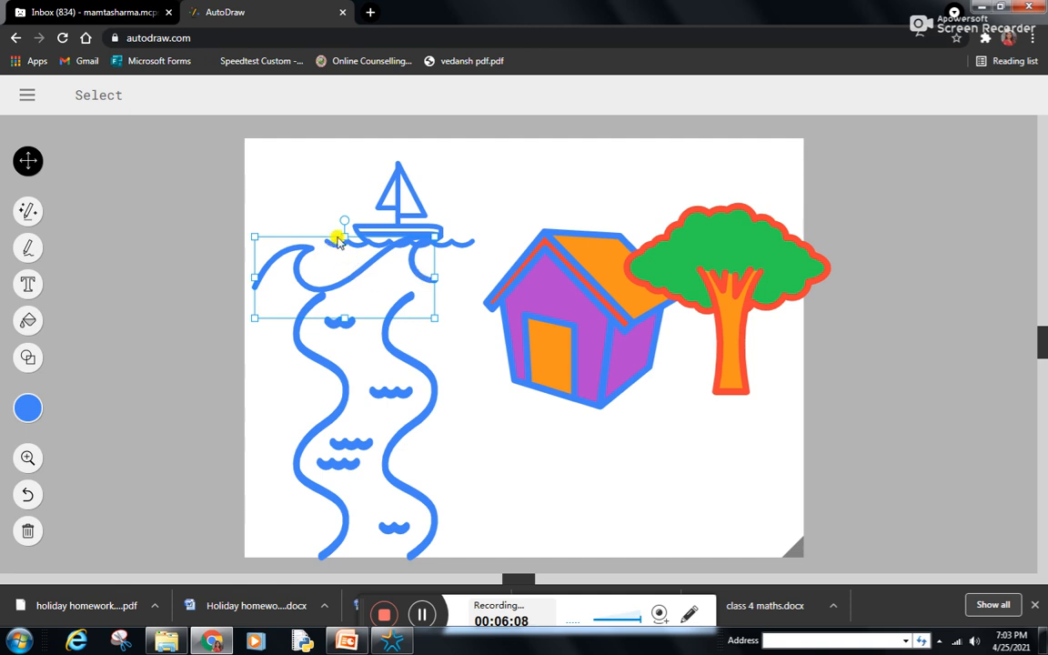
pyautogui.press('Delete')
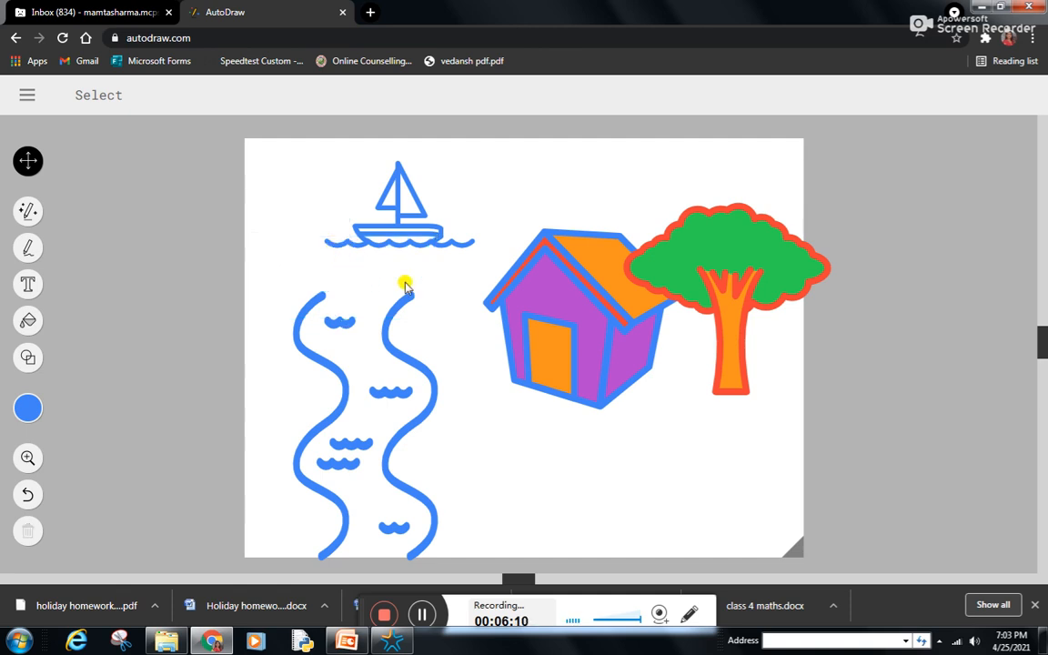
# Move the sailboat down and to the left so it sits directly over the river's upper end
pyautogui.click(398, 229)
pyautogui.moveTo(399, 230)
pyautogui.mouseDown()
pyautogui.moveTo(375, 243)
pyautogui.moveTo(371, 270)
pyautogui.mouseUp()
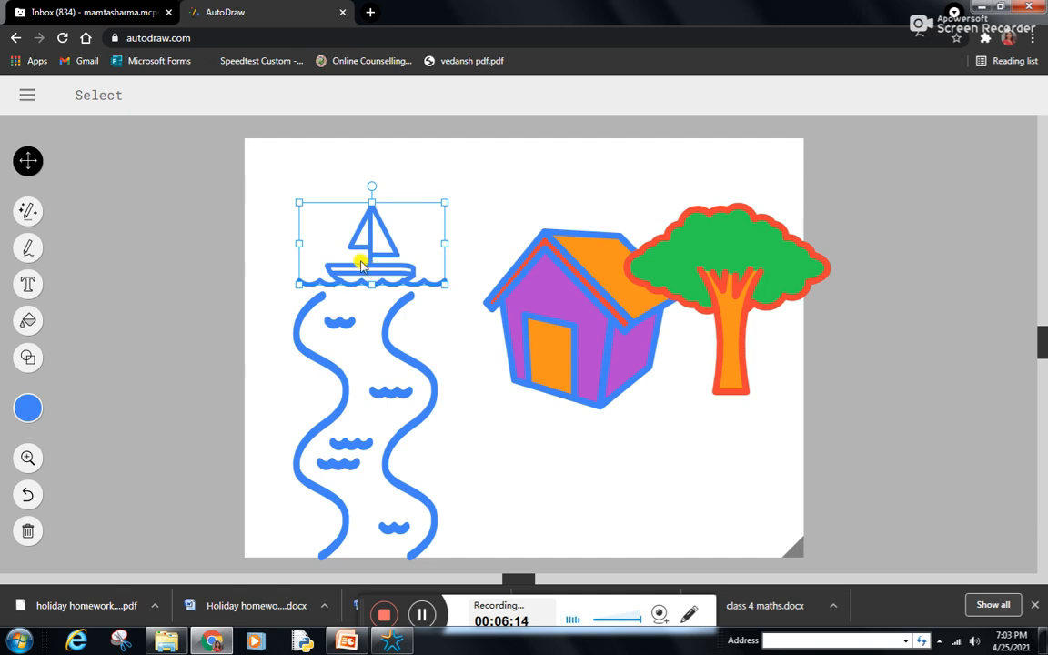
pyautogui.click(186, 311)
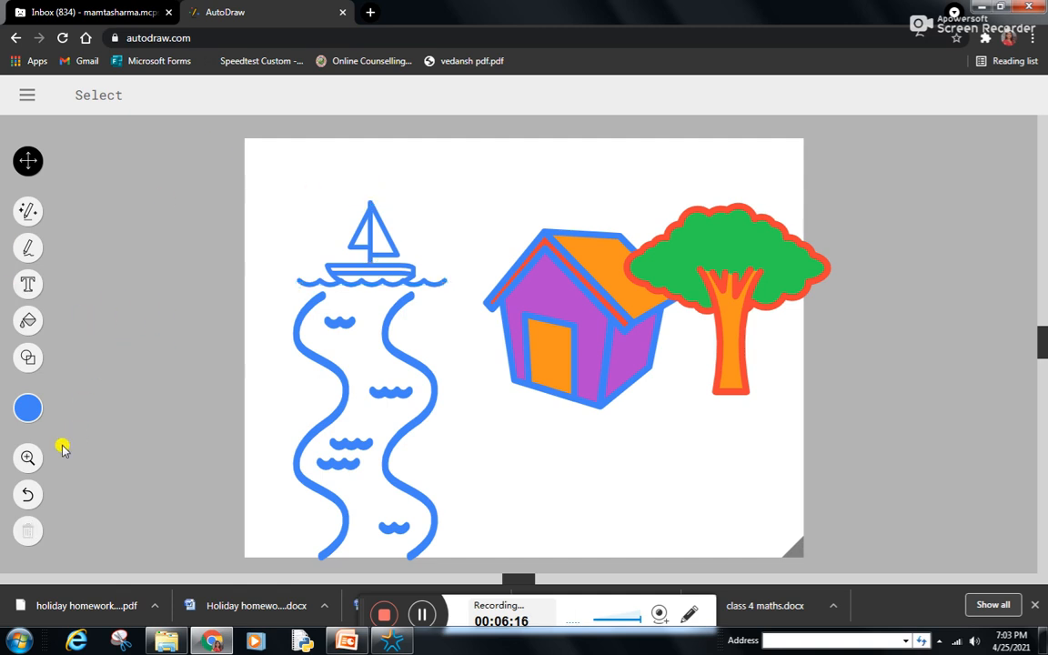
# Fill the sailboat's two sails and its hull with red
pyautogui.click(27, 320)
pyautogui.moveTo(29, 414)
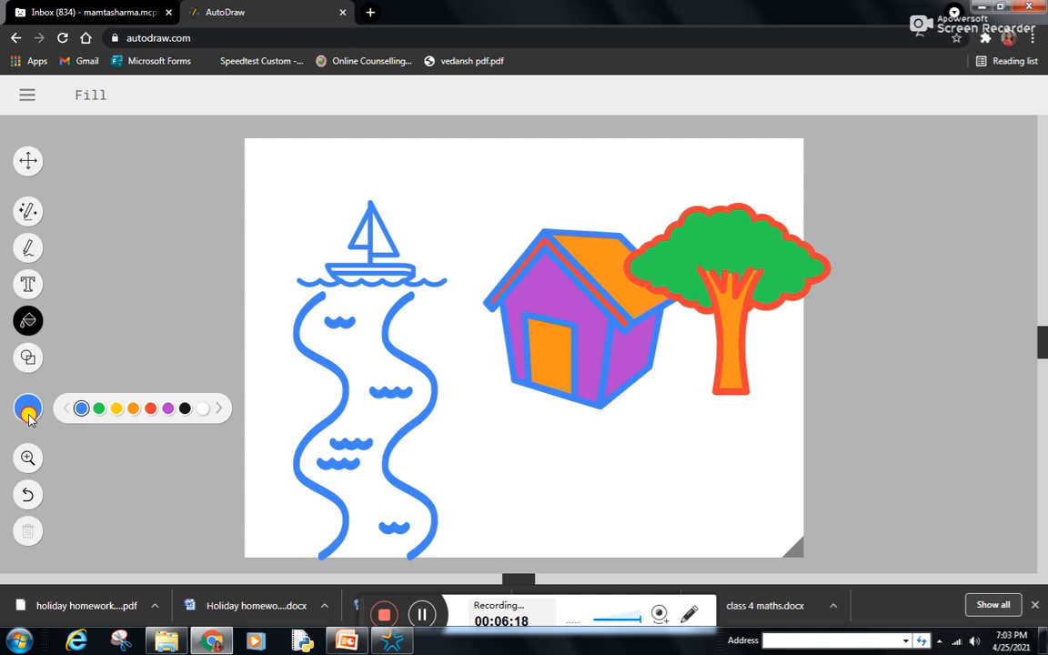
pyautogui.click(151, 407)
pyautogui.click(371, 234)
pyautogui.click(365, 243)
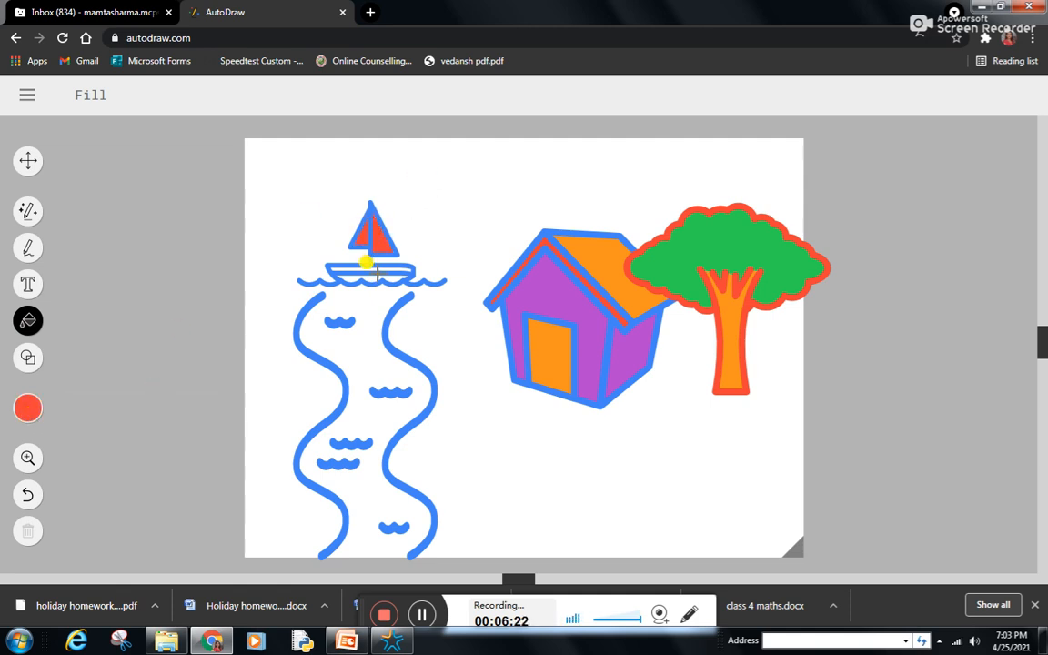
pyautogui.click(371, 279)
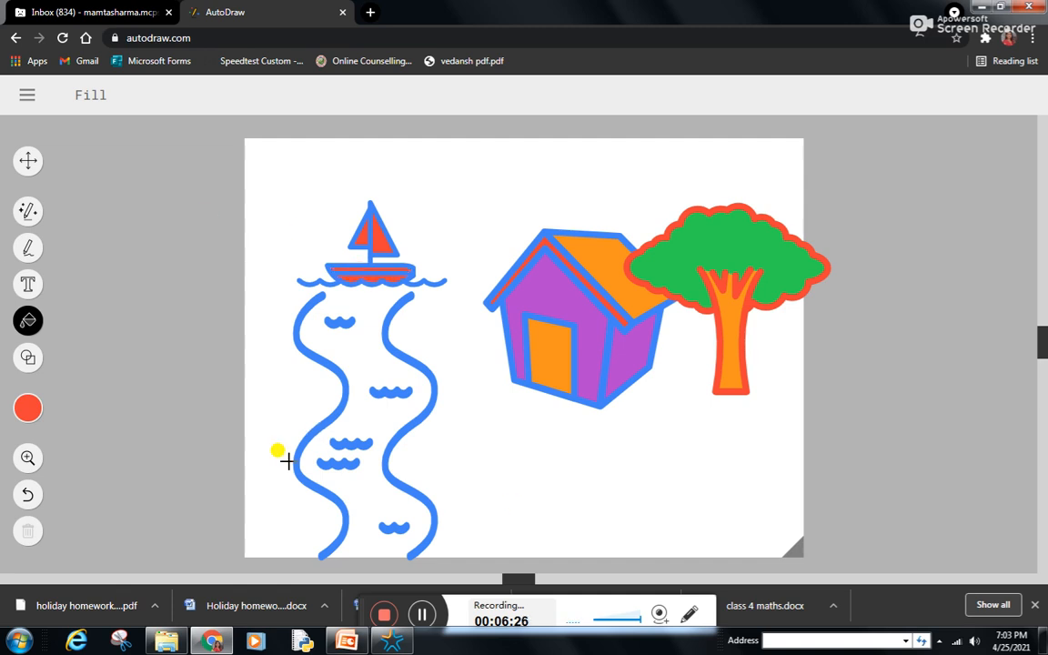
pyautogui.click(27, 210)
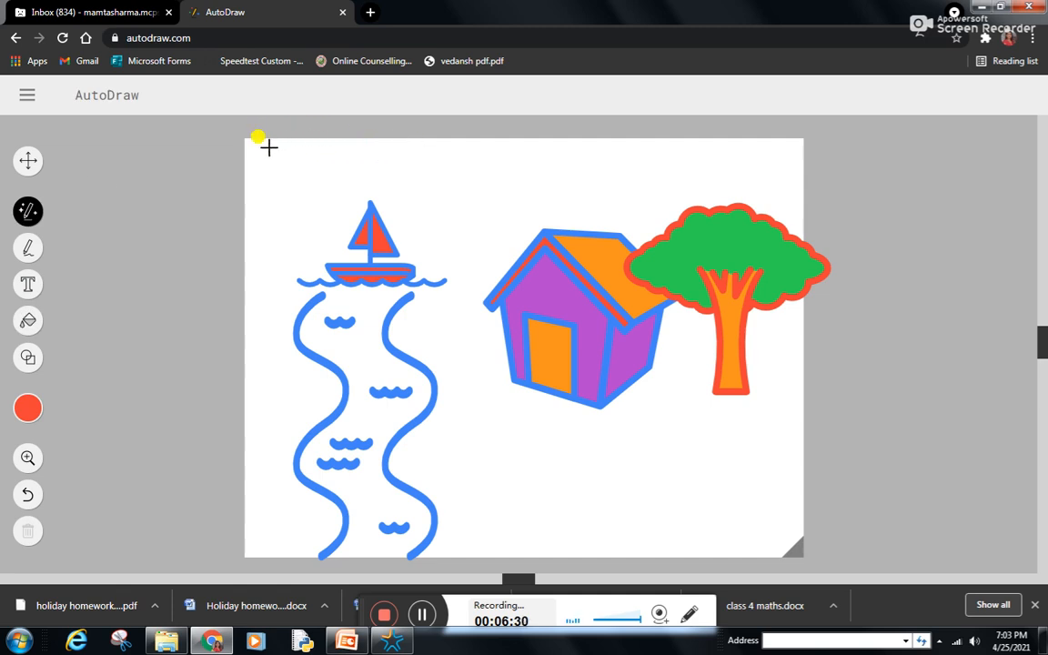
pyautogui.moveTo(271, 155)
pyautogui.mouseDown()
pyautogui.moveTo(294, 180)
pyautogui.moveTo(266, 192)
pyautogui.moveTo(265, 148)
pyautogui.mouseUp()
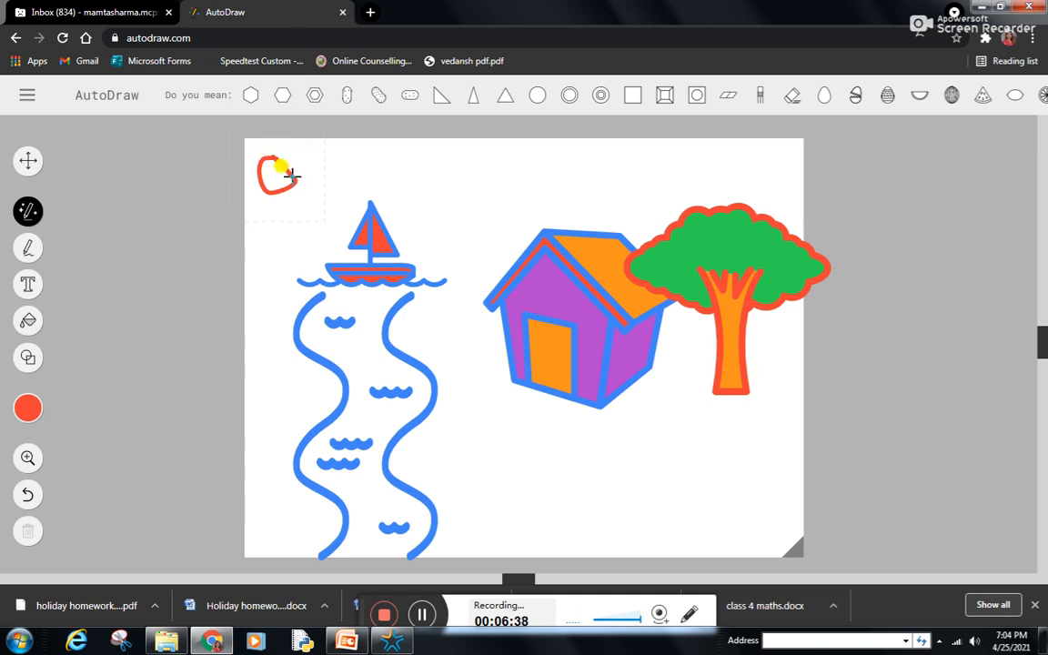
pyautogui.click(28, 161)
pyautogui.click(277, 176)
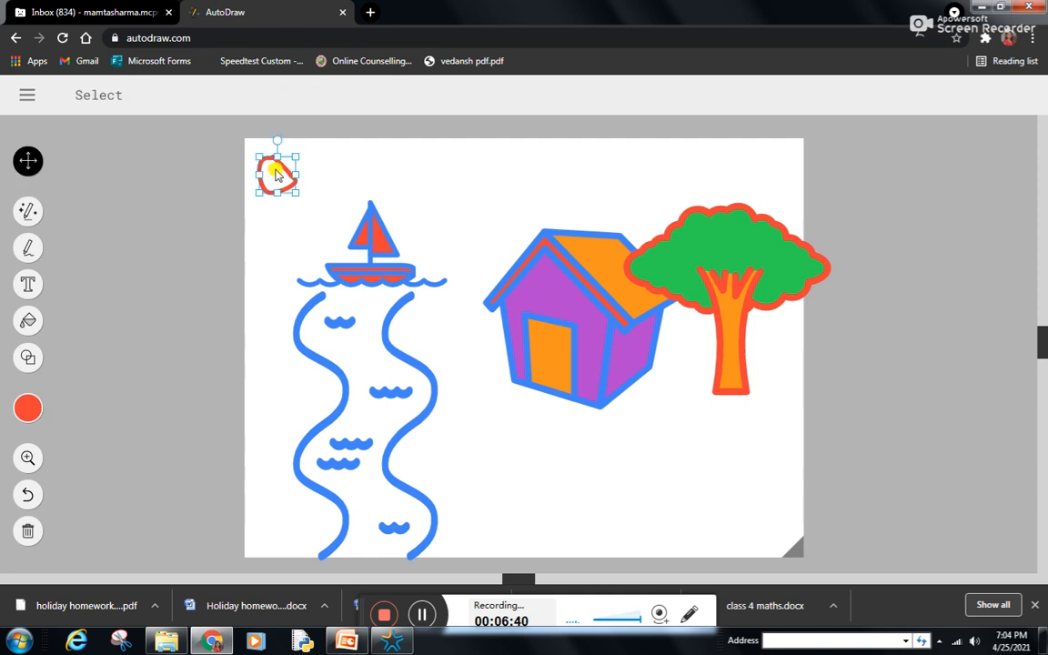
pyautogui.press('Delete')
# Sketch an orange sun with rays above the sailboat using AutoDraw and replace it with the suggested half sun on a horizon line
pyautogui.click(29, 211)
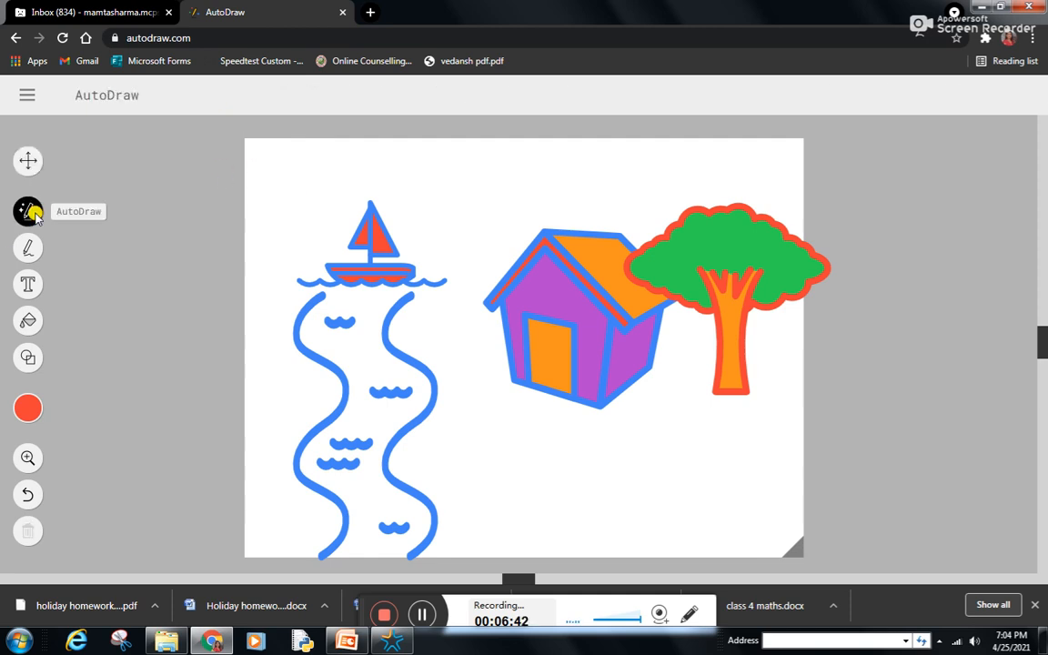
pyautogui.click(26, 405)
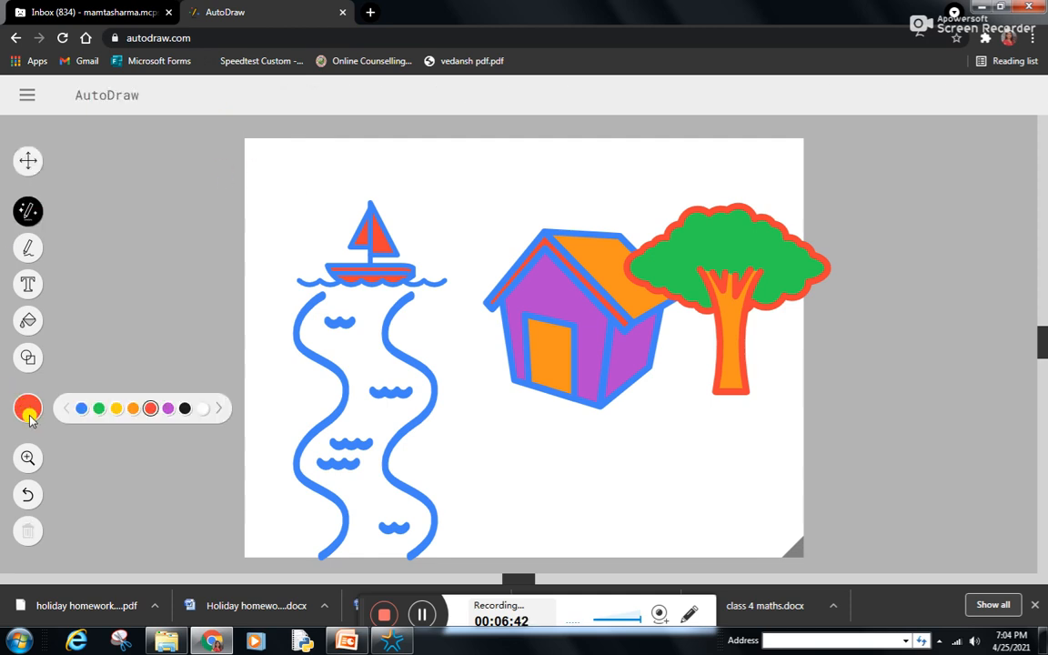
pyautogui.click(132, 411)
pyautogui.moveTo(287, 168)
pyautogui.mouseDown()
pyautogui.moveTo(275, 173)
pyautogui.moveTo(309, 181)
pyautogui.moveTo(300, 163)
pyautogui.mouseUp()
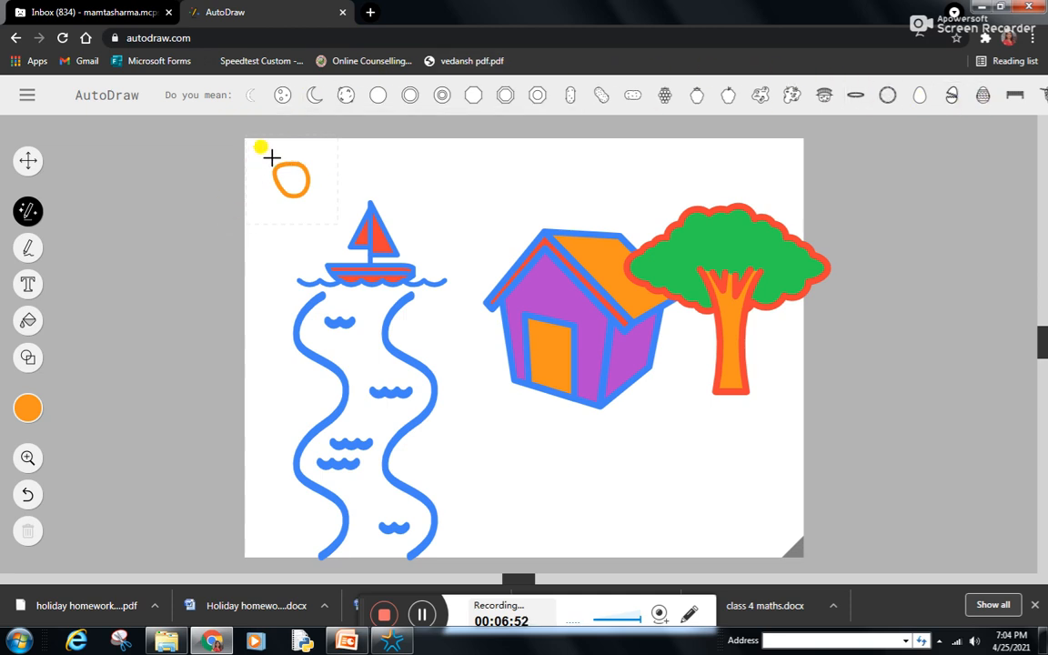
pyautogui.moveTo(271, 148)
pyautogui.mouseDown()
pyautogui.moveTo(275, 166)
pyautogui.moveTo(313, 166)
pyautogui.mouseUp()
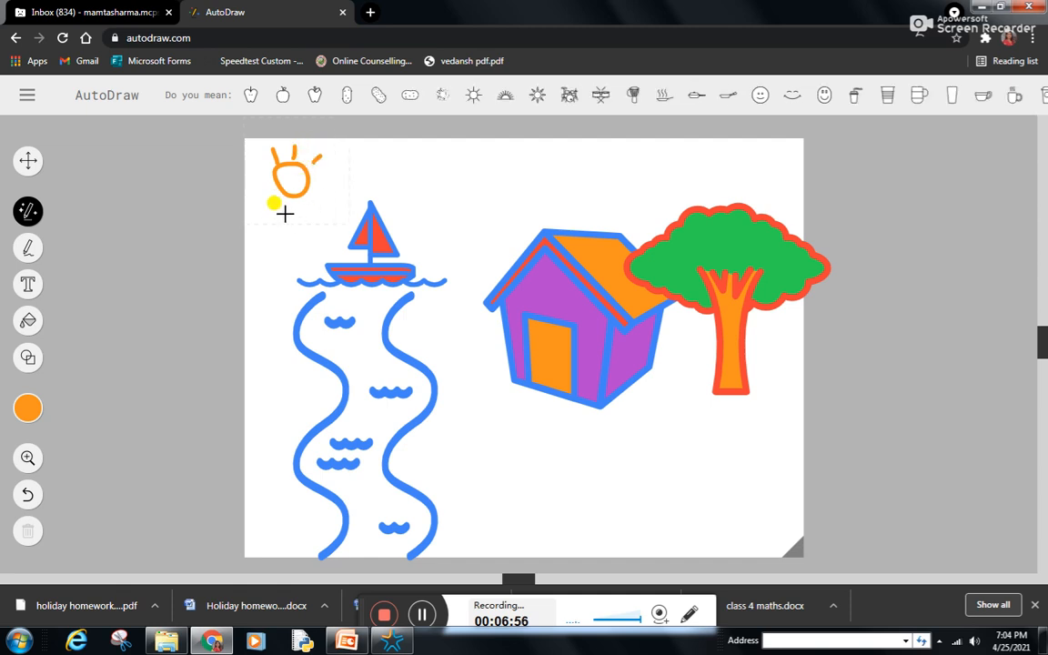
pyautogui.click(506, 98)
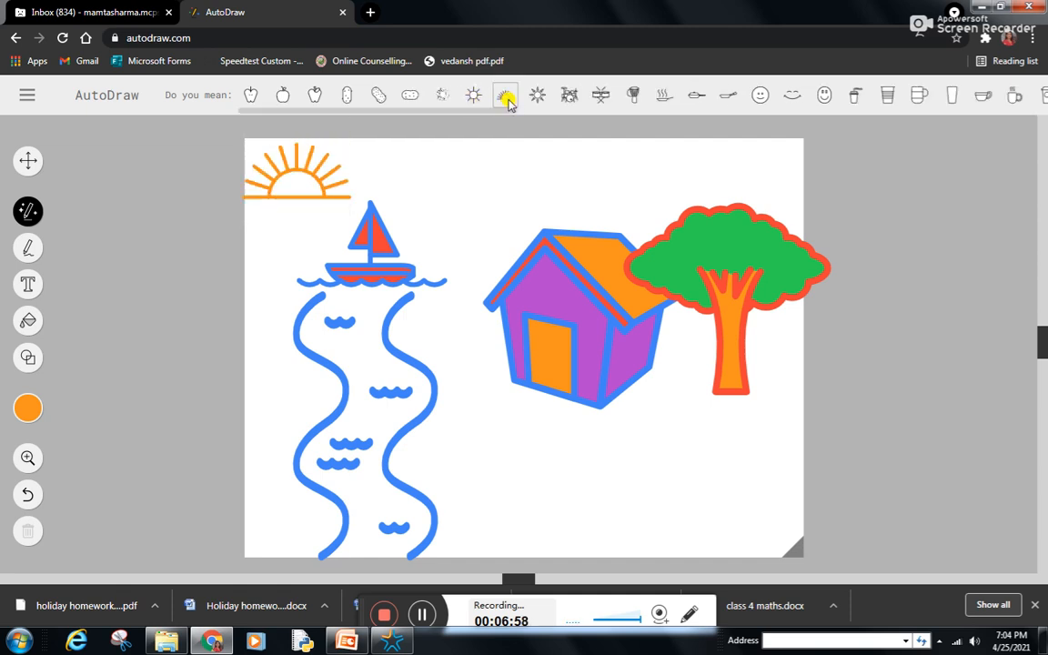
# Move the half sun slightly so it fits inside the canvas's upper-left corner
pyautogui.press('v')
pyautogui.click(294, 202)
pyautogui.moveTo(295, 194); pyautogui.dragTo(305, 171)
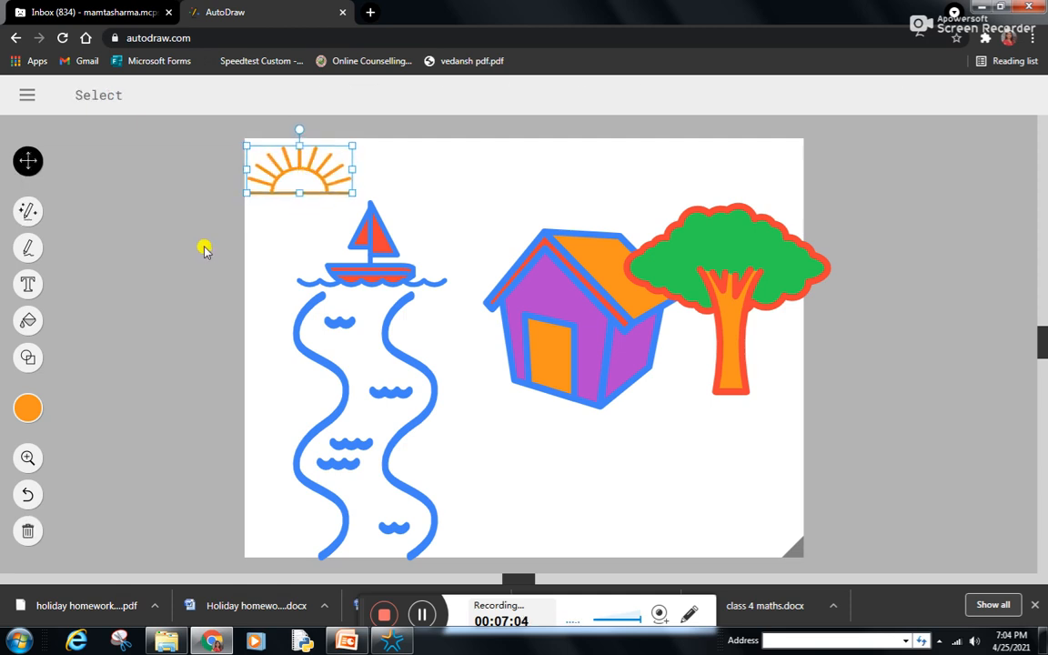
pyautogui.click(81, 264)
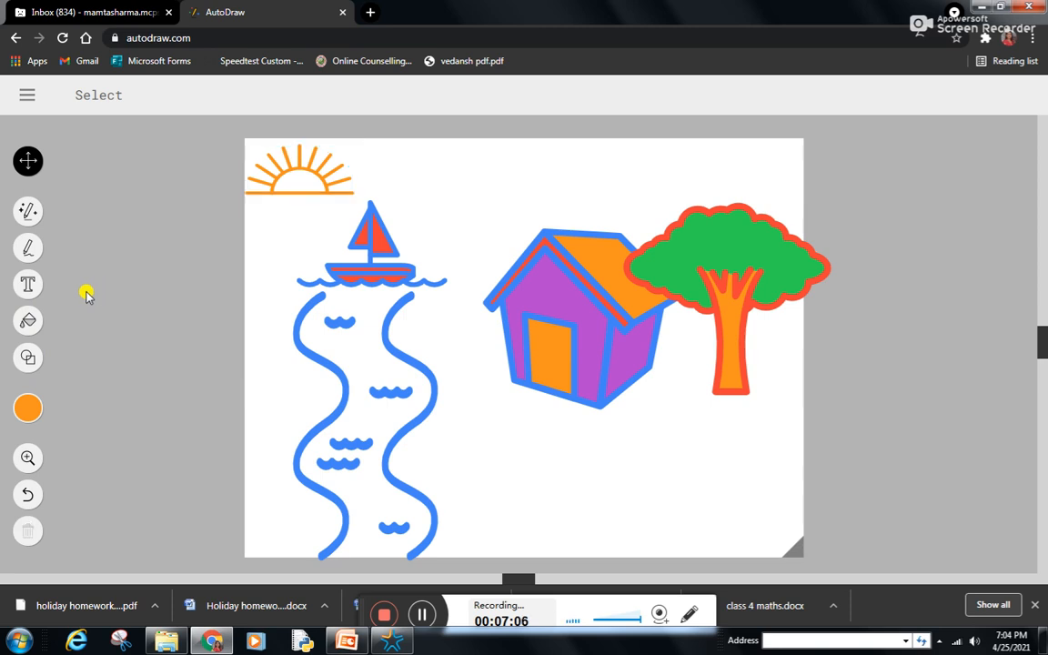
# Fill the half sun's disc with yellow
pyautogui.click(28, 322)
pyautogui.click(30, 411)
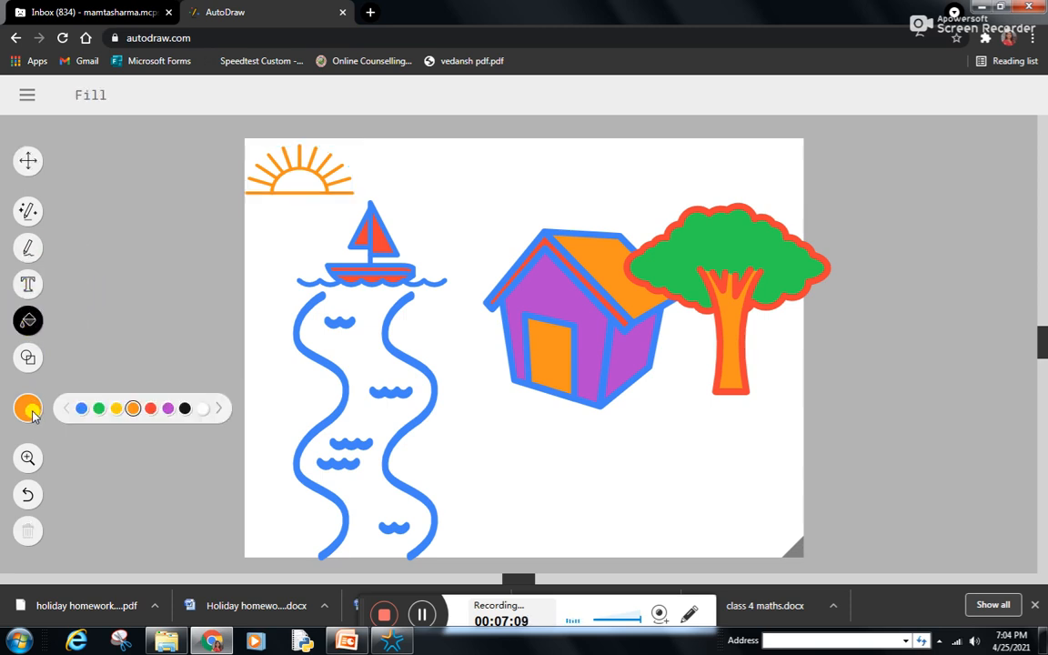
pyautogui.click(115, 408)
pyautogui.click(276, 178)
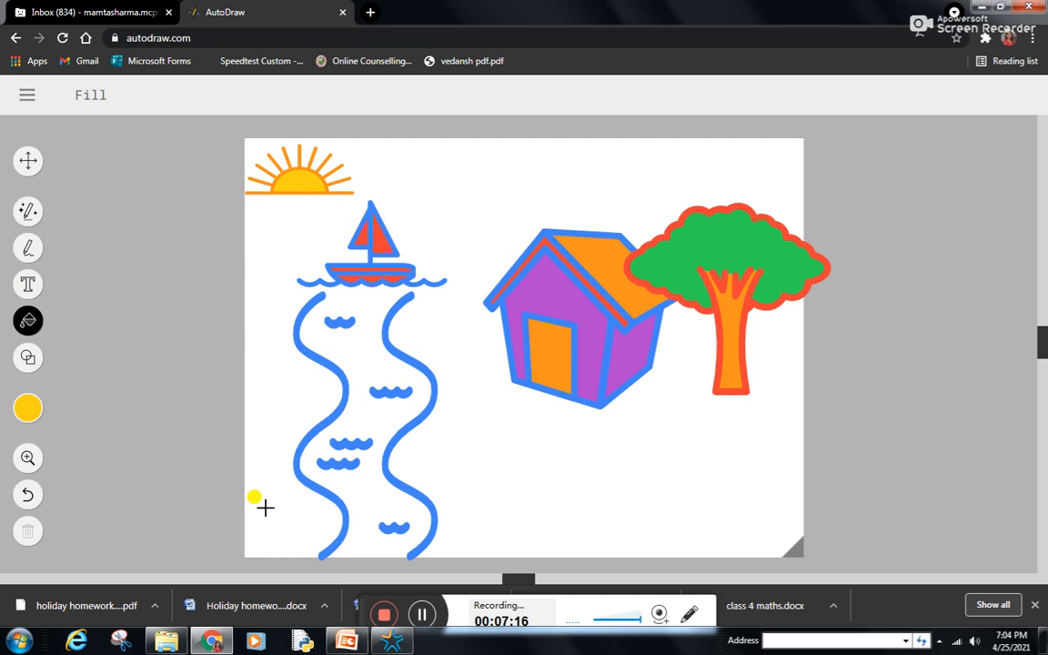
# Sketch a yellow zigzag below the house with AutoDraw and replace it with the suggested tall grass
pyautogui.click(32, 212)
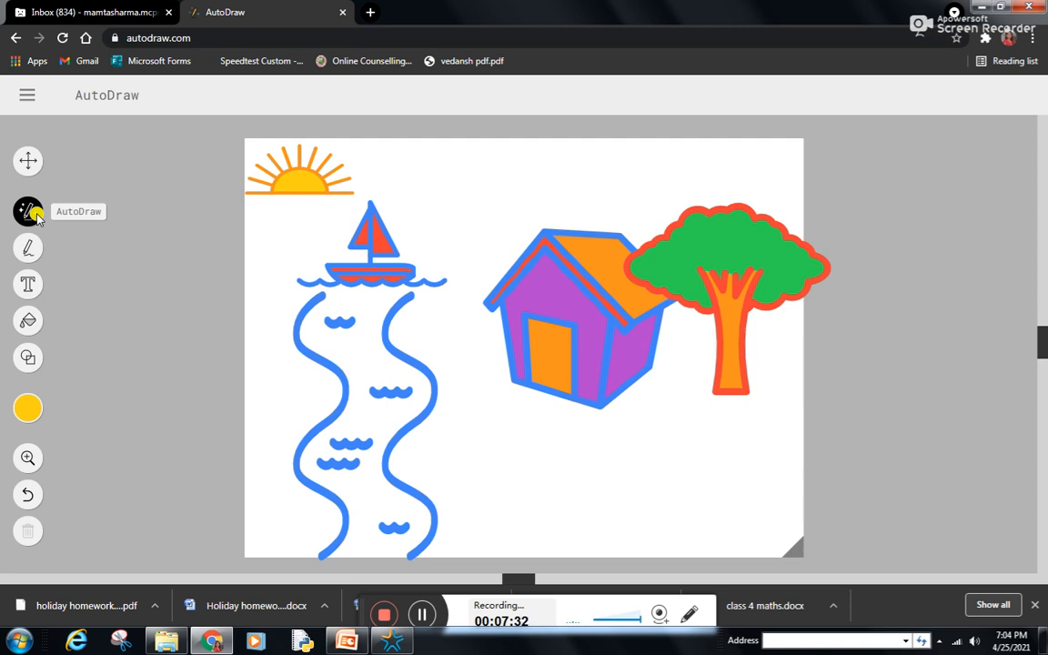
pyautogui.moveTo(463, 552)
pyautogui.mouseDown()
pyautogui.moveTo(485, 491)
pyautogui.moveTo(492, 550)
pyautogui.moveTo(528, 492)
pyautogui.moveTo(533, 550)
pyautogui.moveTo(569, 492)
pyautogui.moveTo(570, 544)
pyautogui.mouseUp()
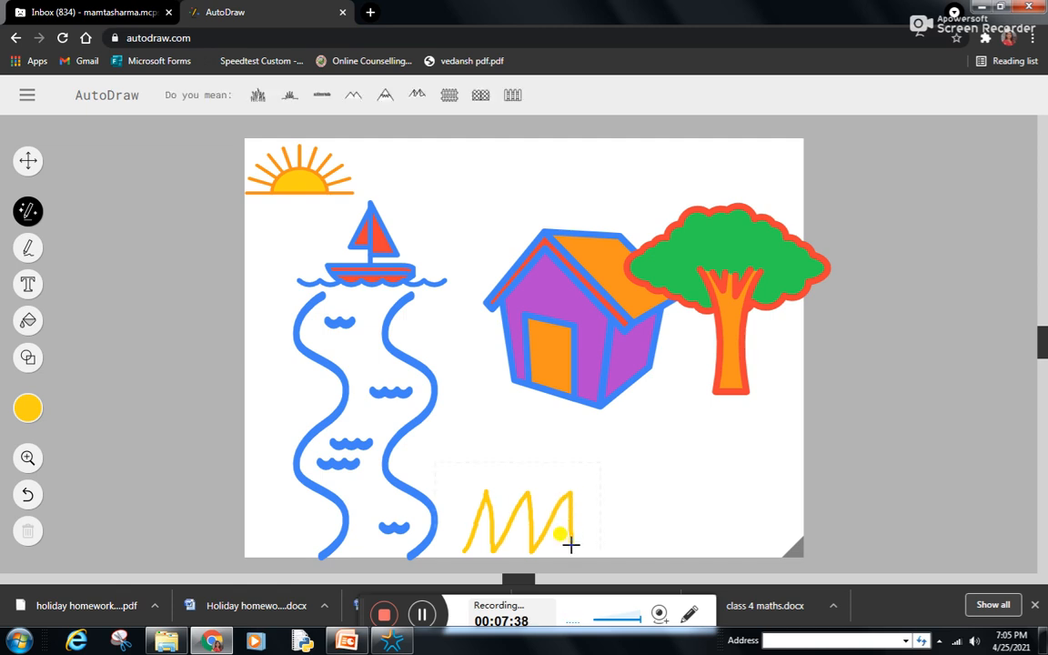
pyautogui.click(257, 98)
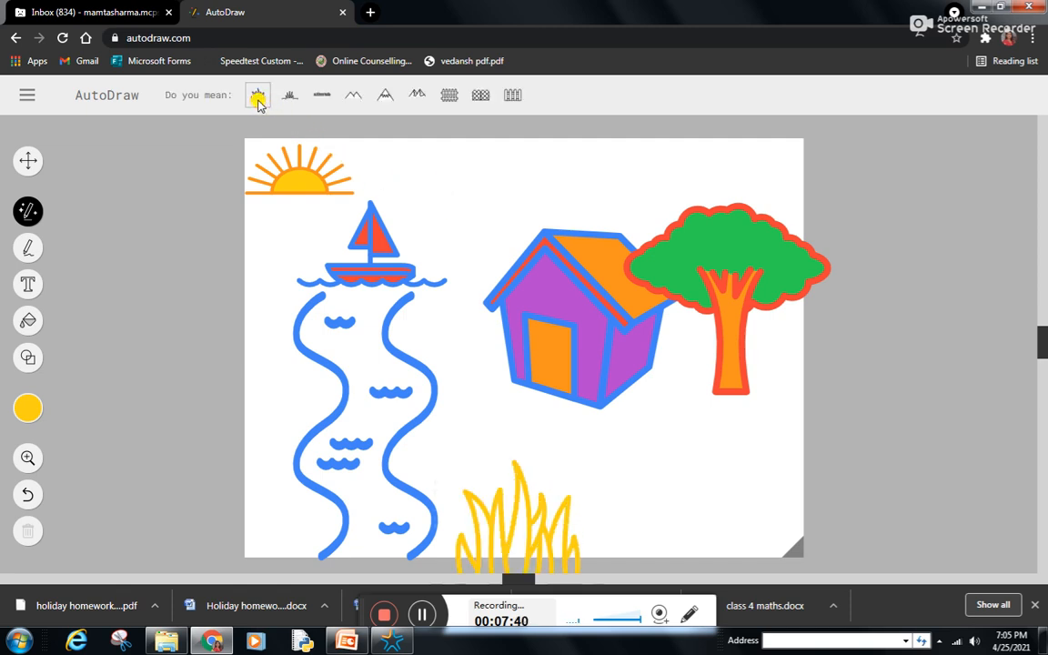
pyautogui.click(480, 495)
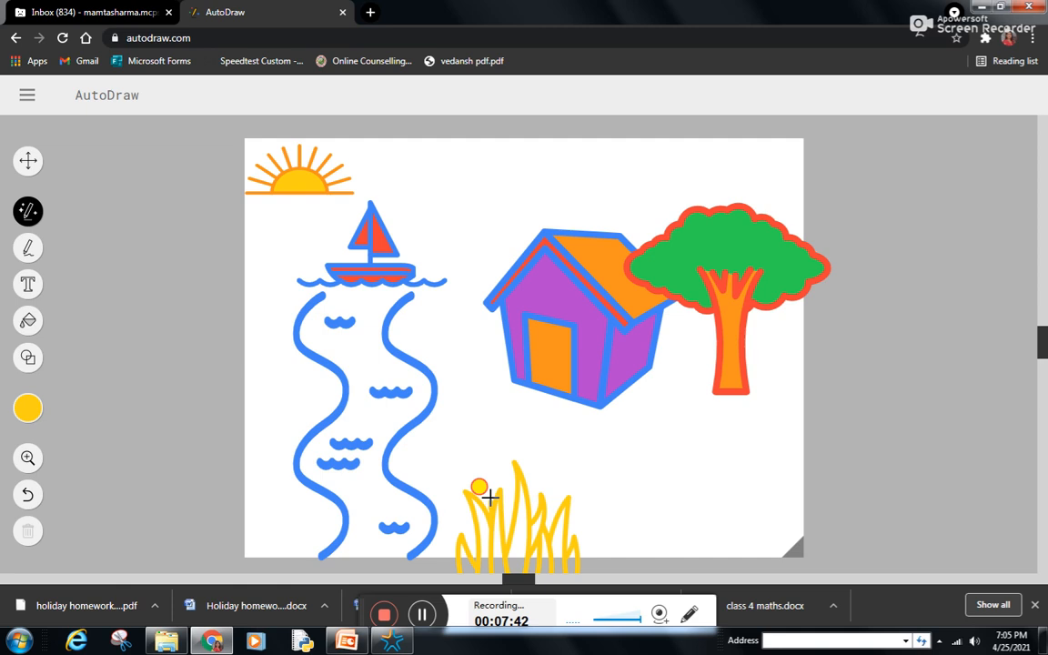
# Move the grass up onto the canvas beside the river's lower end and recolour its outline blue
pyautogui.click(27, 160)
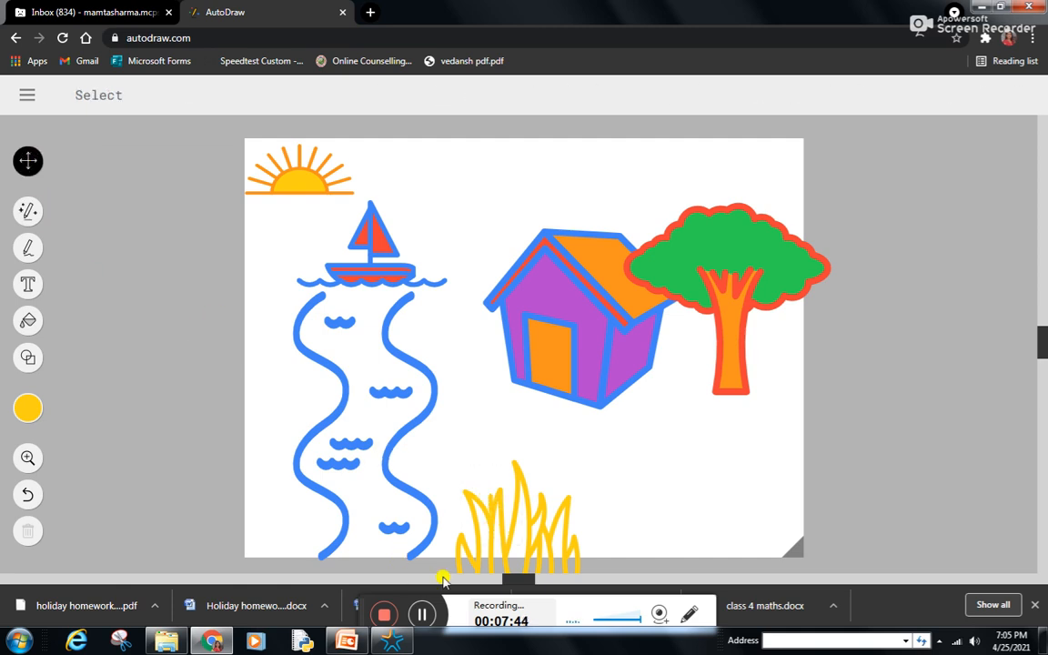
pyautogui.click(507, 556)
pyautogui.moveTo(507, 556); pyautogui.dragTo(500, 533)
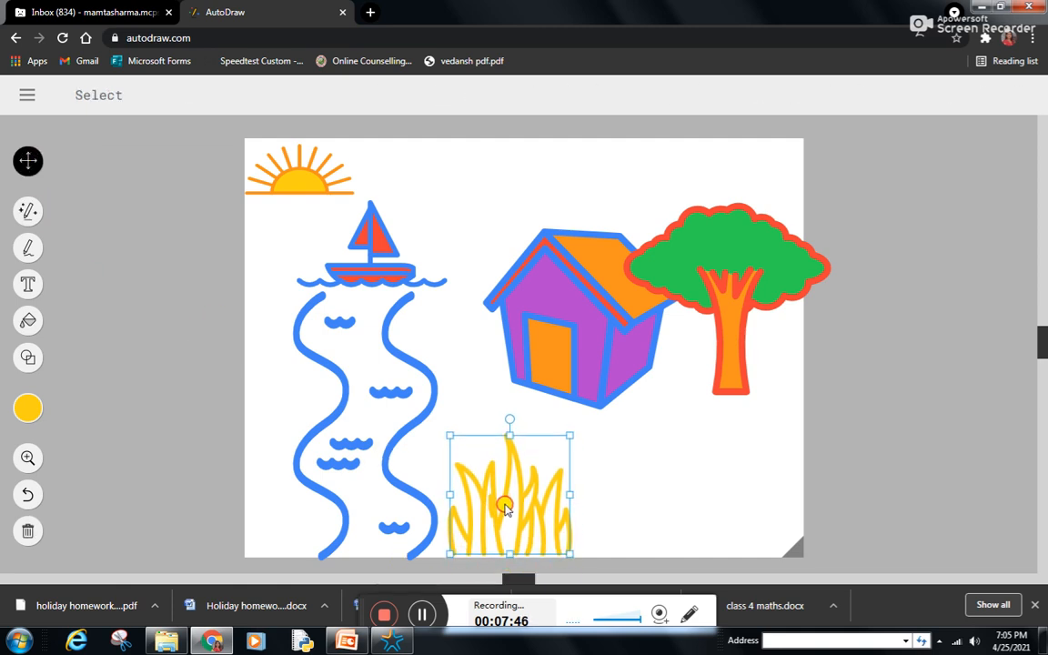
pyautogui.click(26, 409)
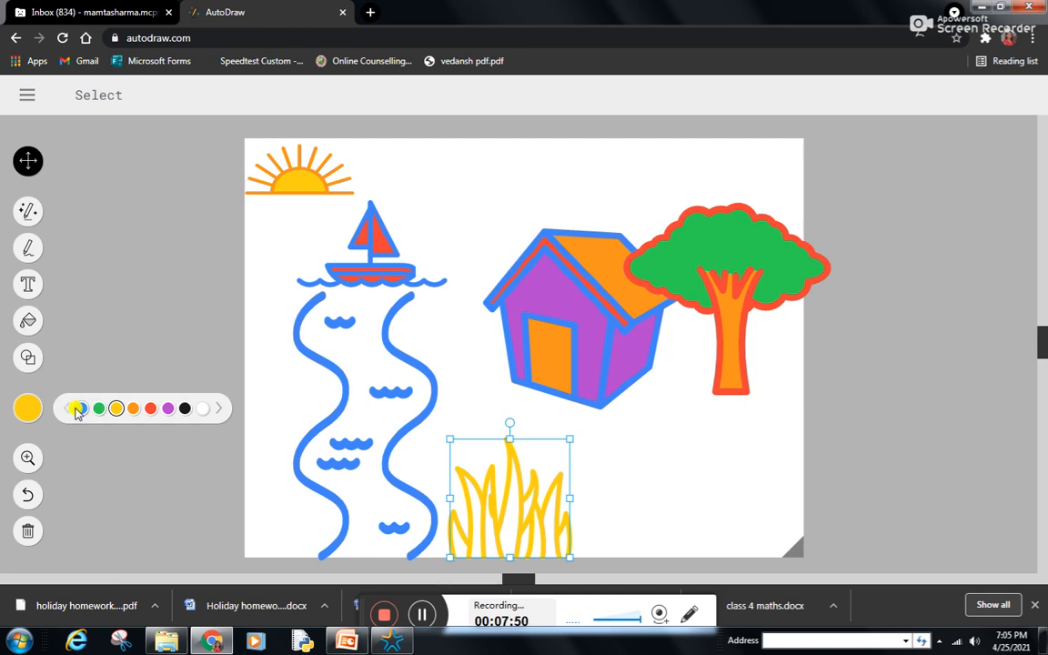
pyautogui.click(78, 409)
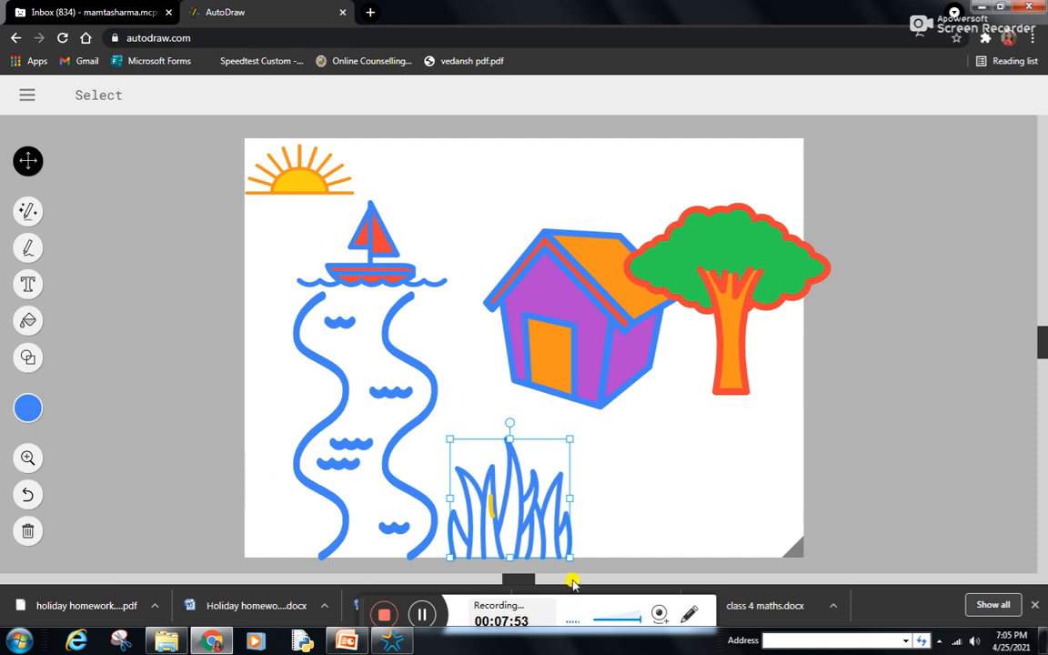
# Duplicate the grass clump twice and line up the three clumps along the canvas's lower edge, from the river to the right edge
pyautogui.moveTo(556, 520); pyautogui.dragTo(696, 518)
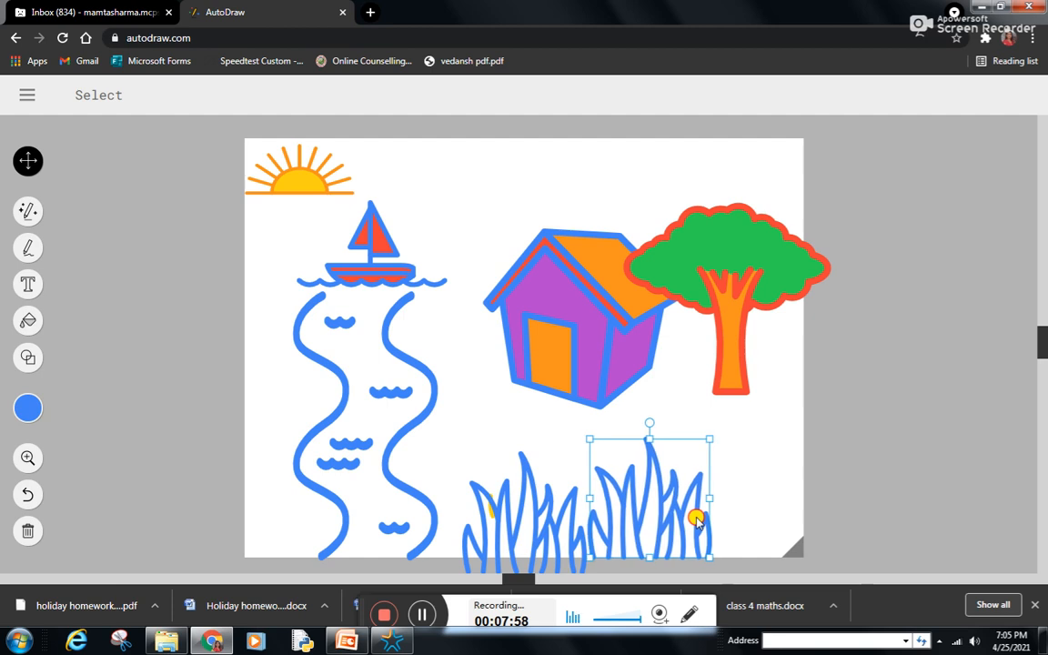
pyautogui.moveTo(533, 518)
pyautogui.mouseDown()
pyautogui.moveTo(528, 507)
pyautogui.moveTo(515, 515)
pyautogui.mouseUp()
pyautogui.moveTo(626, 524); pyautogui.dragTo(605, 523)
pyautogui.hotkey('ctrl', 'c')
pyautogui.hotkey('ctrl', 'v')
pyautogui.moveTo(717, 549); pyautogui.dragTo(743, 507)
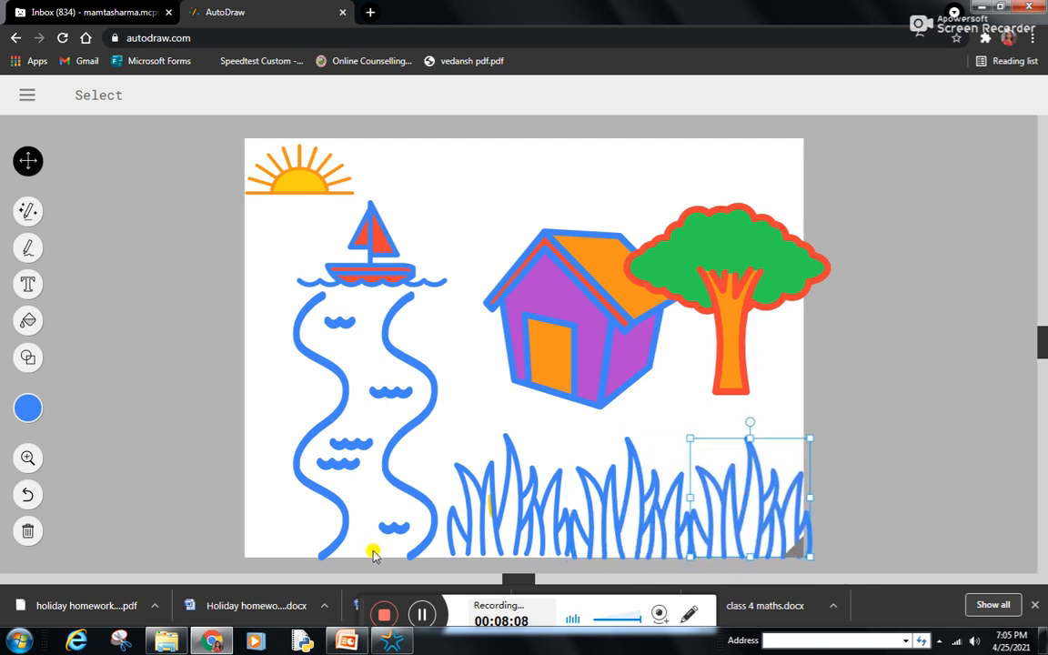
# Paste another grass clump, narrow it to about half its width and place it in the canvas's lower-left corner beside the river
pyautogui.hotkey('ctrl', 'v')
pyautogui.moveTo(745, 500); pyautogui.dragTo(271, 516)
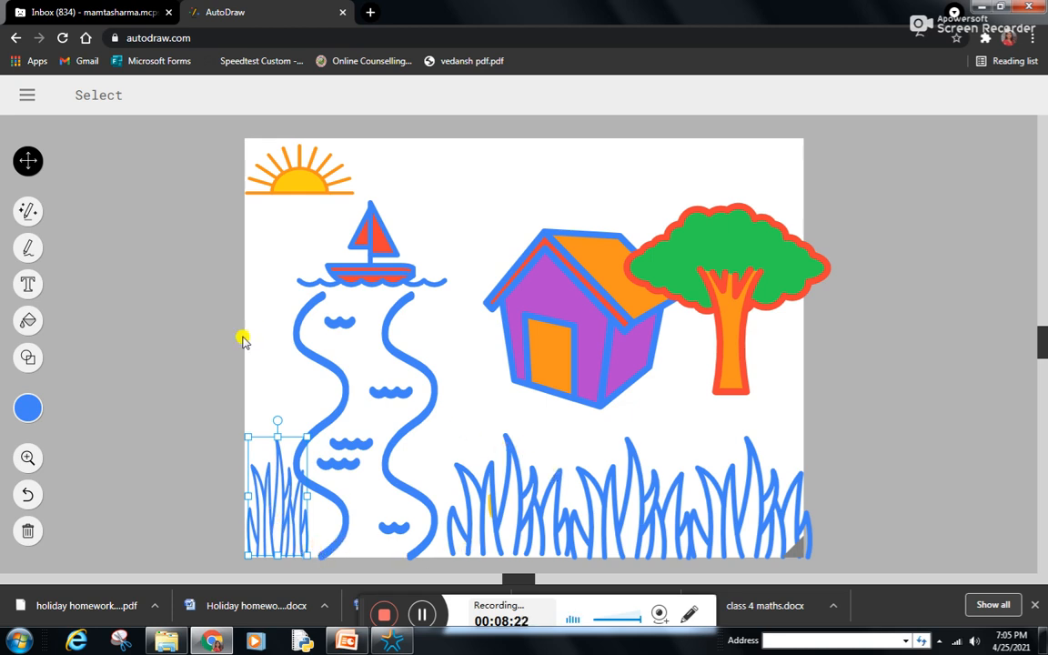
pyautogui.click(199, 350)
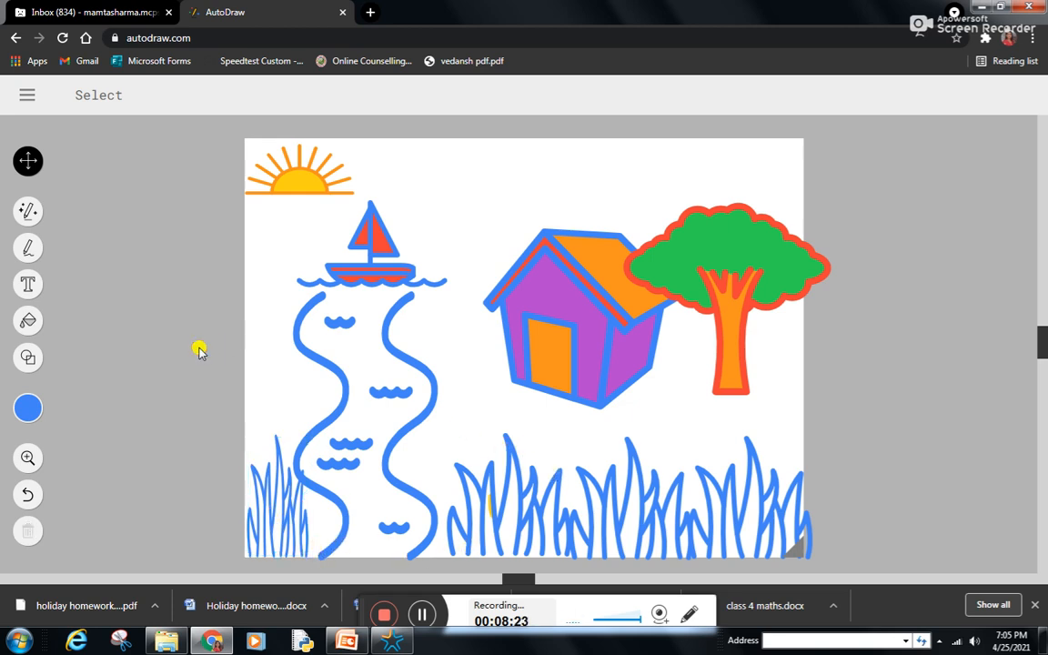
# Fill all four grass clumps with green
pyautogui.click(29, 322)
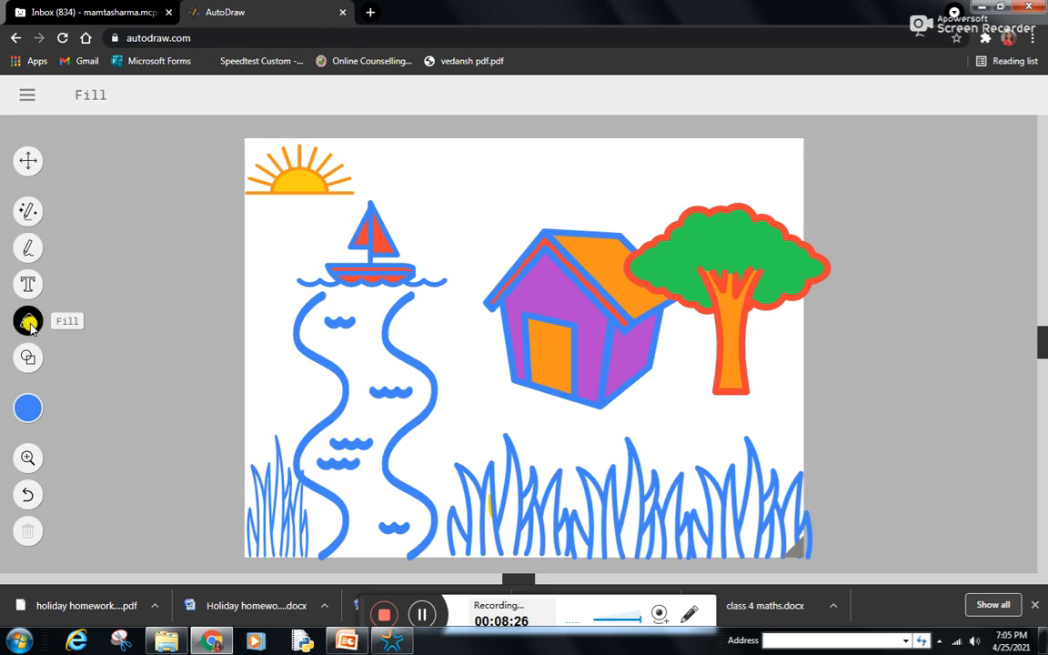
pyautogui.click(28, 407)
pyautogui.click(95, 407)
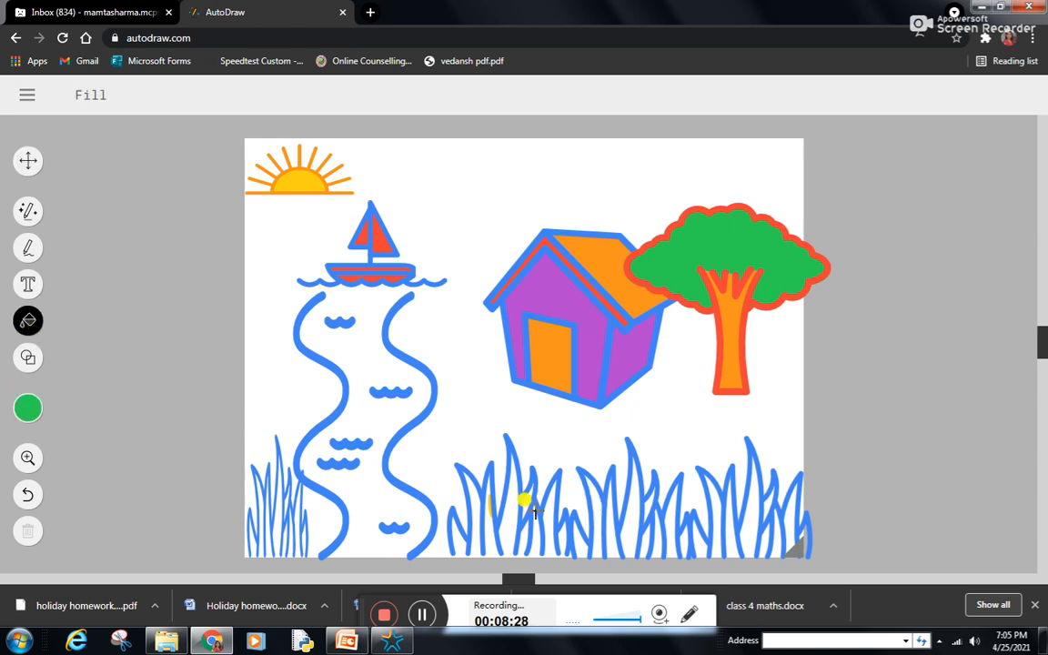
pyautogui.click(498, 513)
pyautogui.click(623, 517)
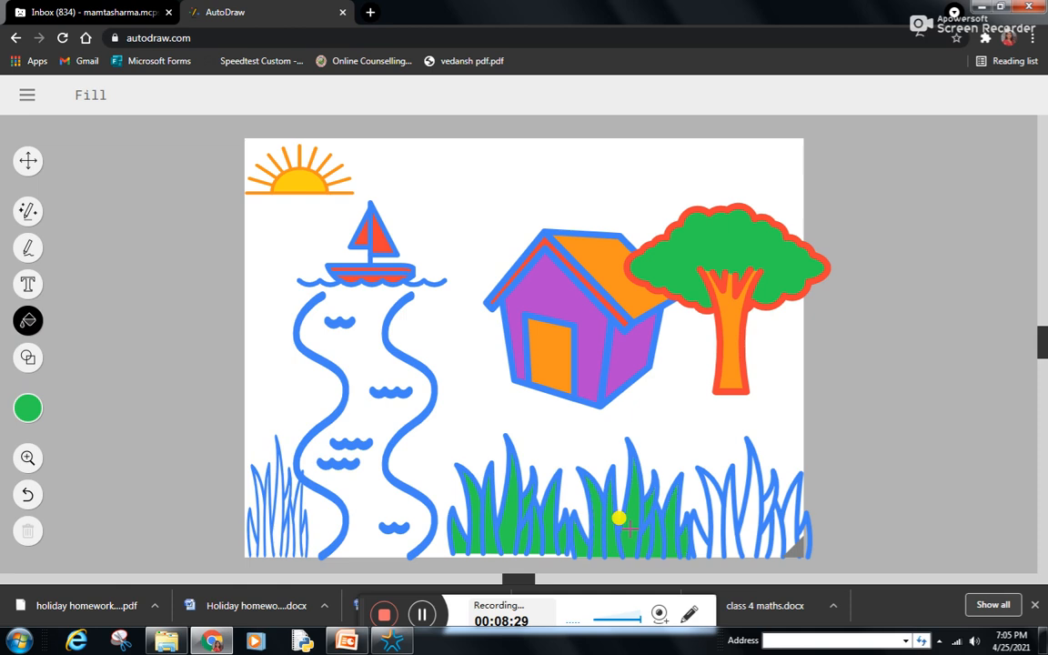
pyautogui.click(745, 525)
pyautogui.click(275, 522)
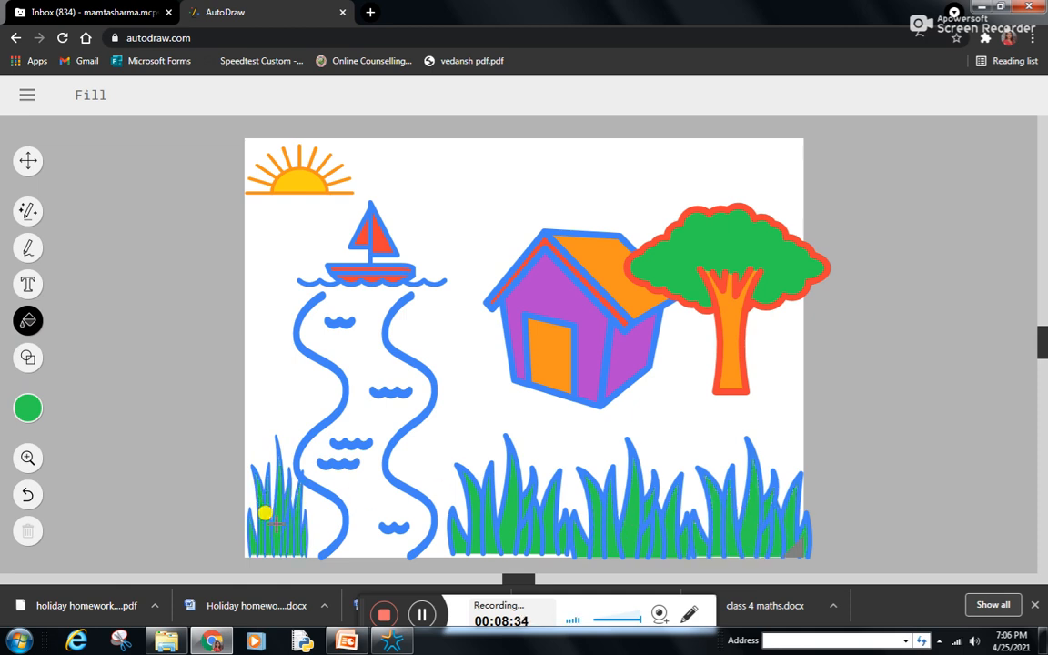
# Sketch an orange bird above the house with AutoDraw and replace it with the suggested dove
pyautogui.click(26, 212)
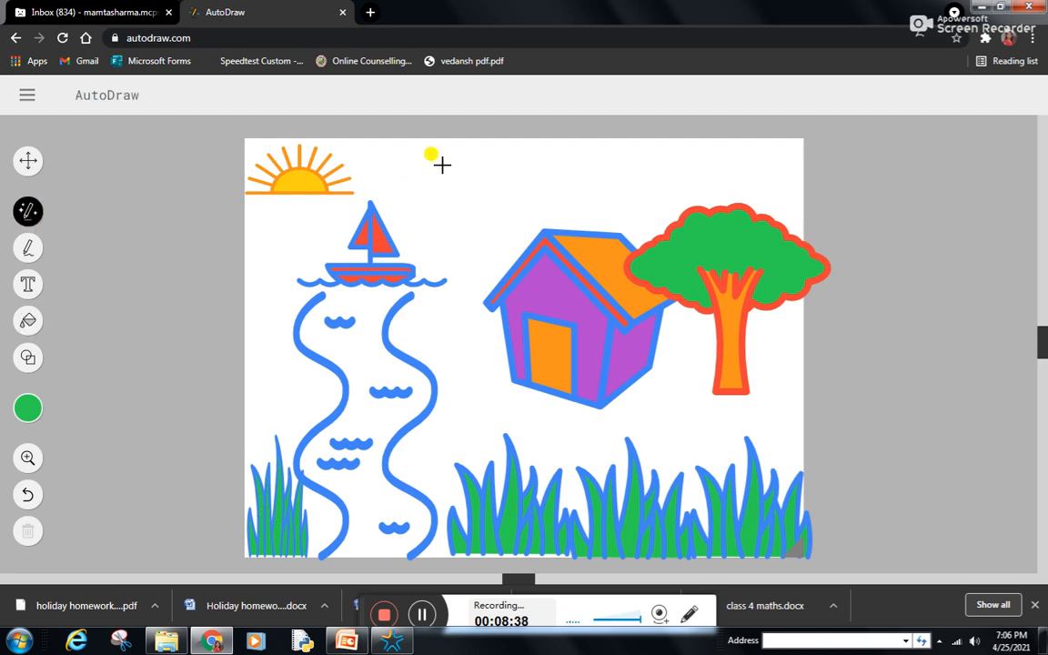
pyautogui.moveTo(441, 164)
pyautogui.mouseDown()
pyautogui.moveTo(443, 176)
pyautogui.moveTo(461, 172)
pyautogui.mouseUp()
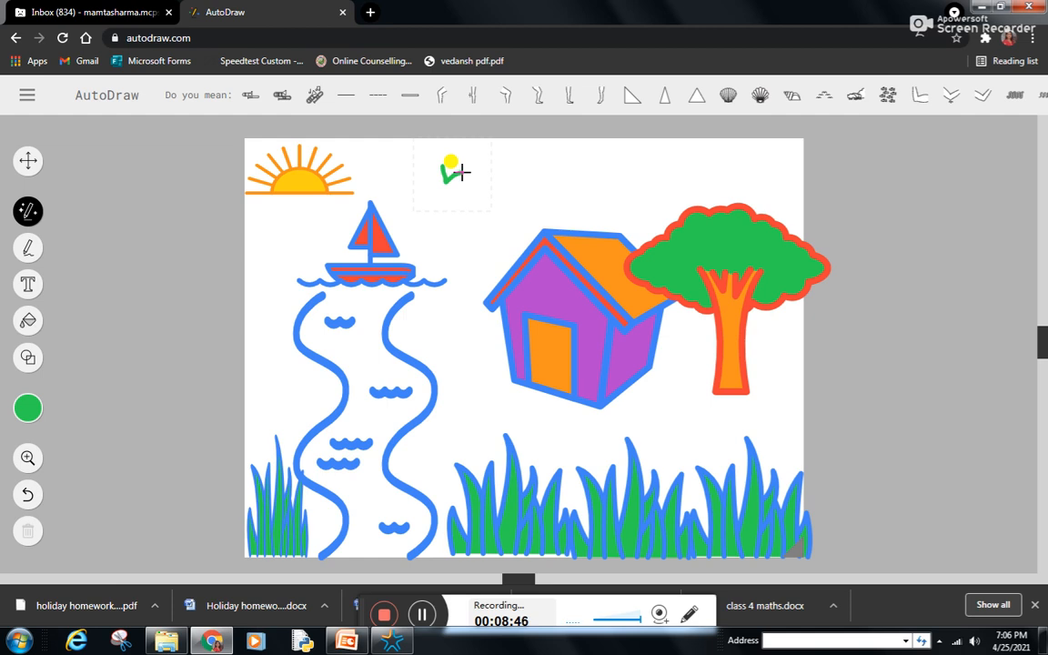
pyautogui.hotkey('ctrl', 'z')
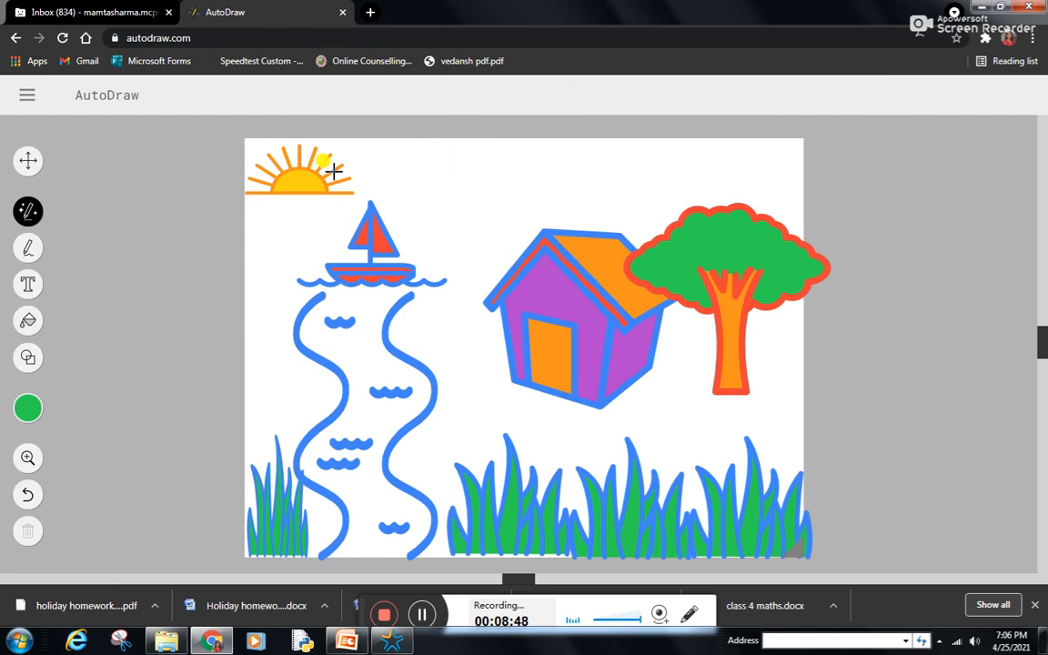
pyautogui.click(17, 408)
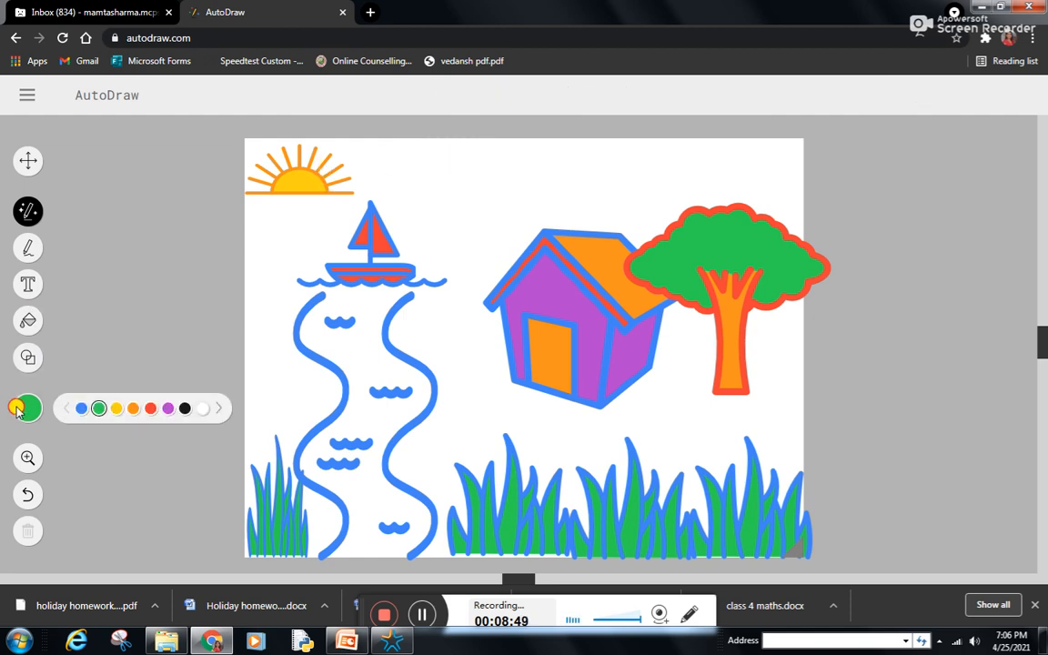
pyautogui.click(132, 407)
pyautogui.moveTo(466, 168)
pyautogui.mouseDown()
pyautogui.moveTo(502, 169)
pyautogui.moveTo(524, 160)
pyautogui.moveTo(508, 183)
pyautogui.moveTo(469, 169)
pyautogui.mouseUp()
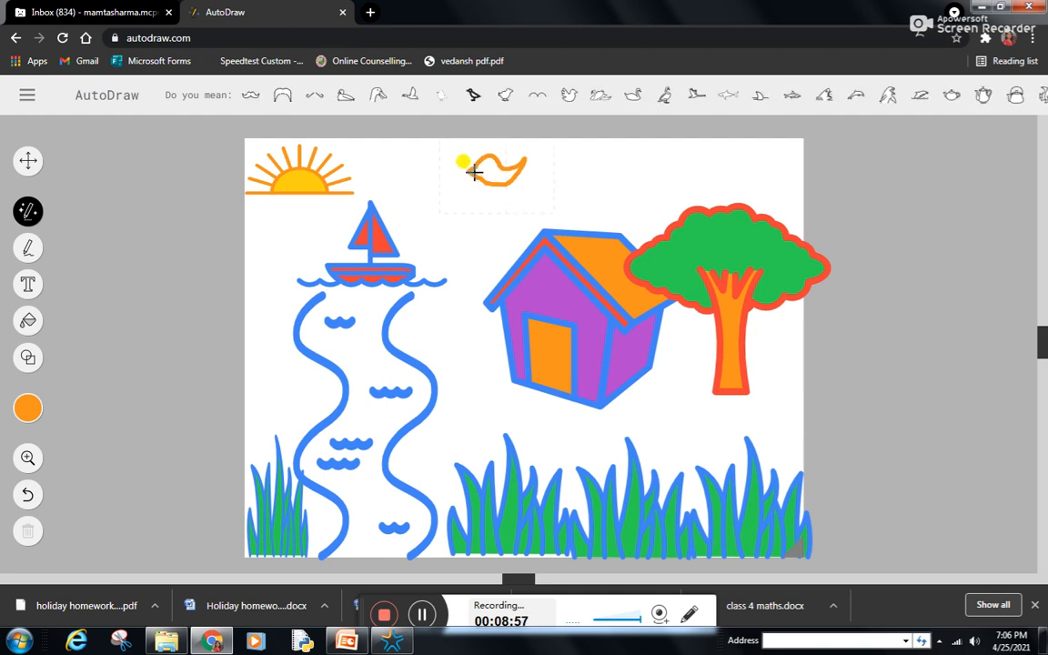
pyautogui.click(569, 100)
# Shrink and flatten the dove and place it in the sky between the sun and the house
pyautogui.click(500, 153)
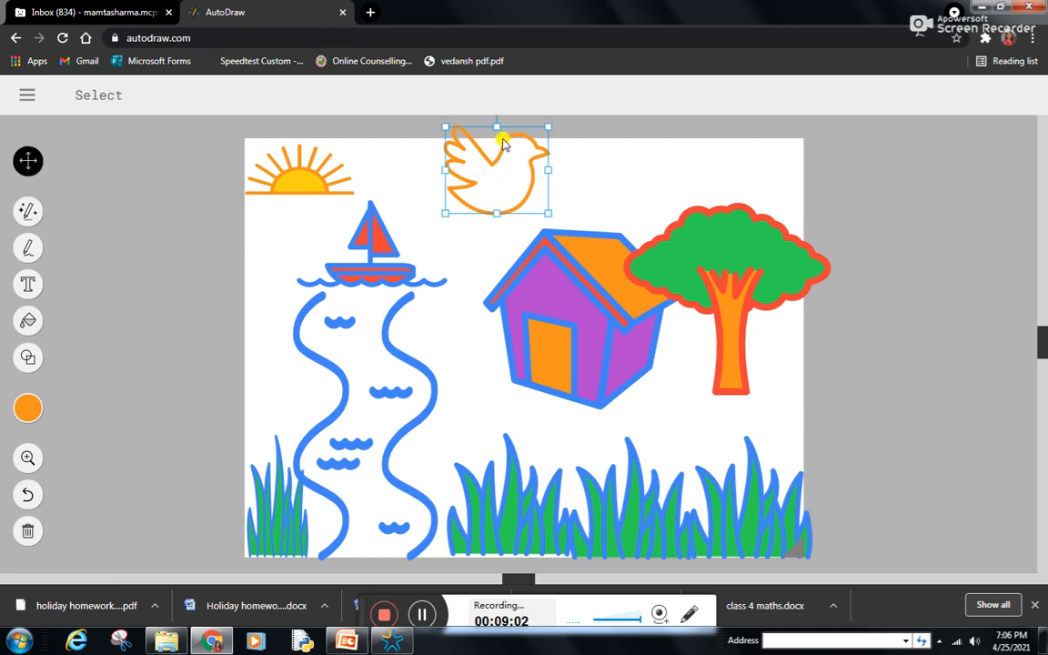
pyautogui.moveTo(496, 127); pyautogui.dragTo(455, 165)
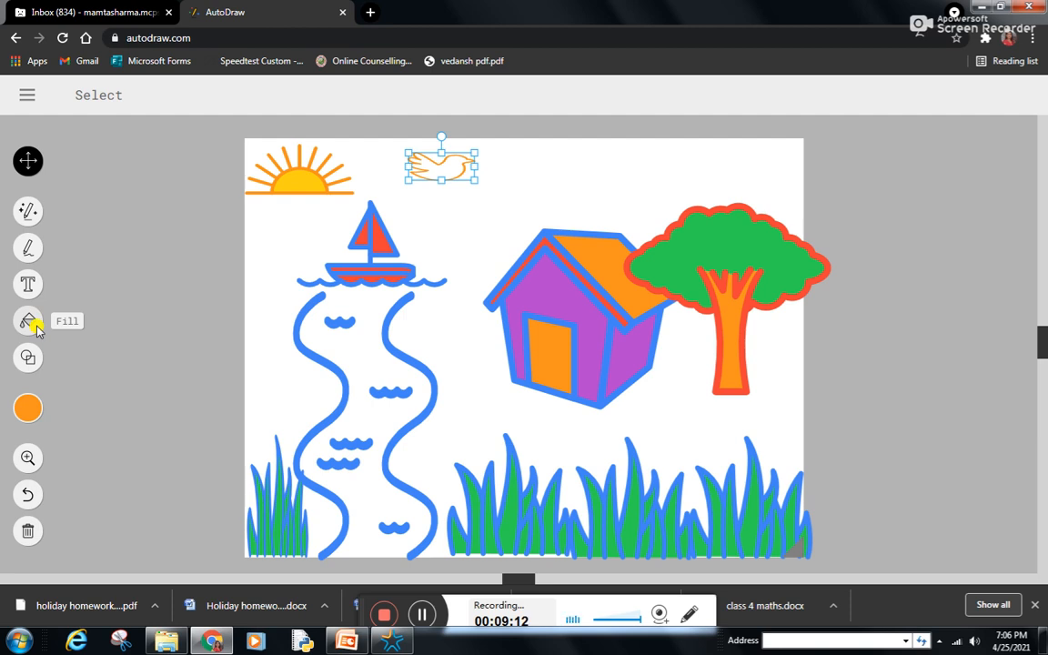
# Recolour the dove's outline light grey
pyautogui.click(29, 417)
pyautogui.moveTo(29, 402)
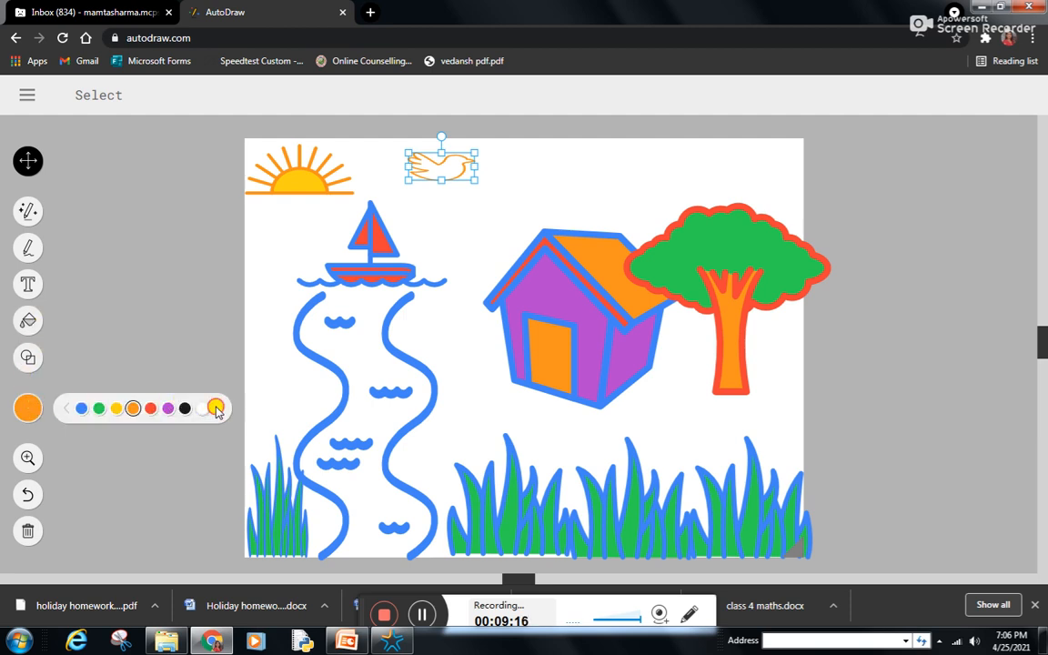
pyautogui.click(216, 408)
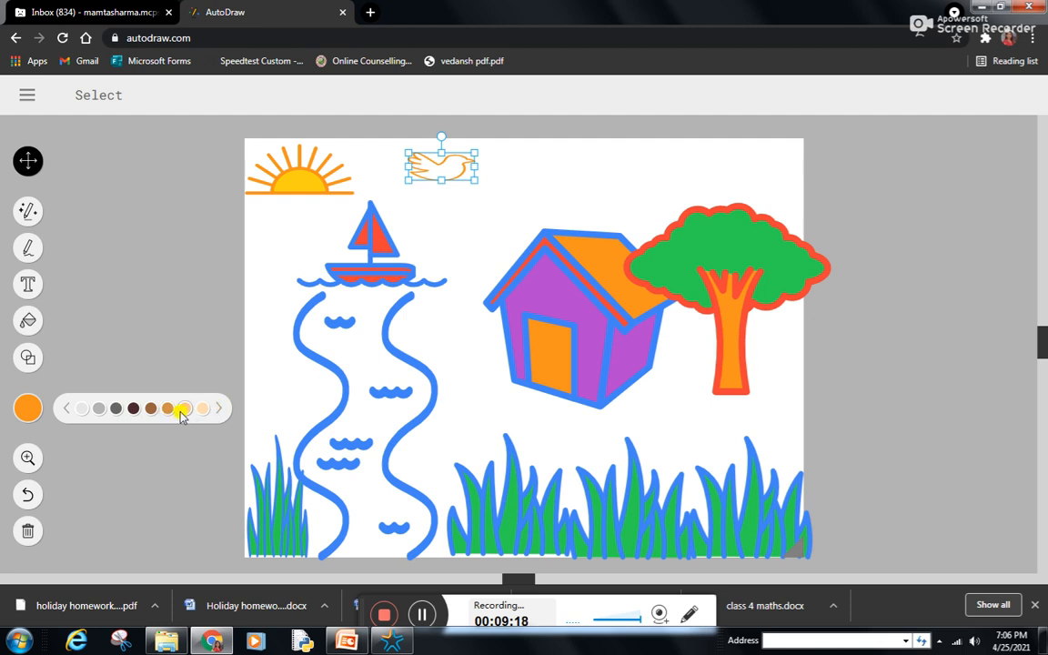
pyautogui.click(79, 408)
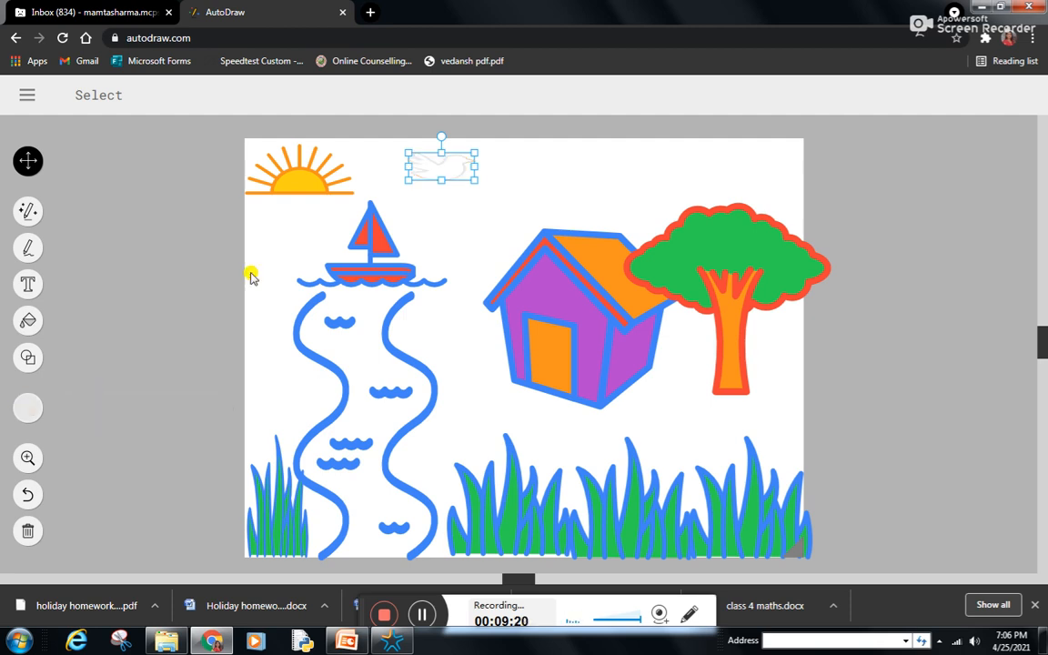
# Recolour the dove's outline turquoise and fill its body with the same turquoise
pyautogui.click(29, 409)
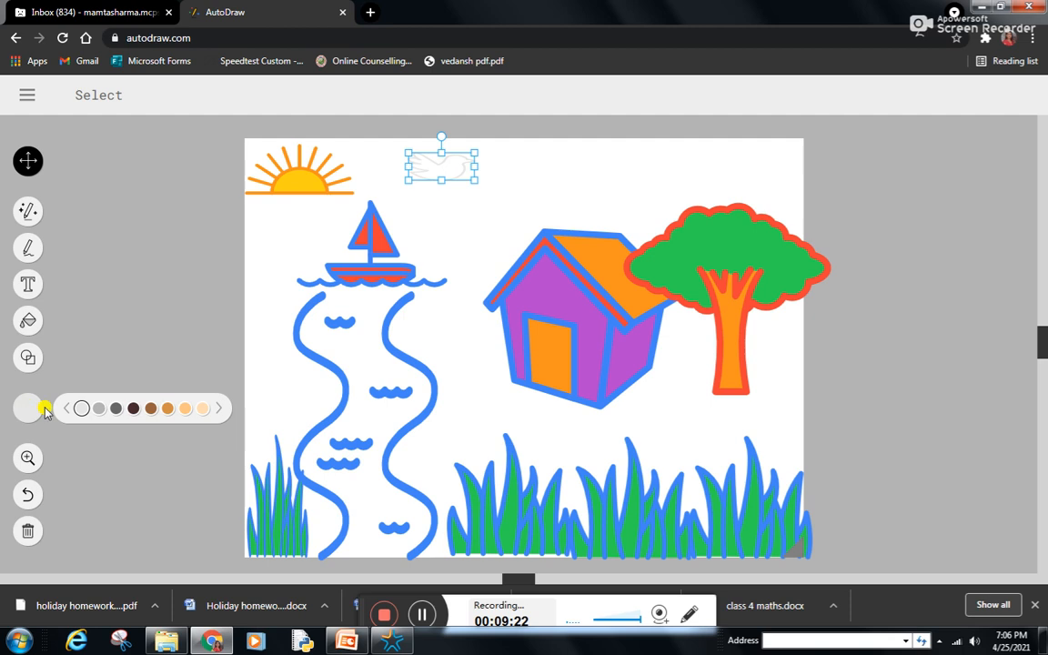
pyautogui.click(221, 410)
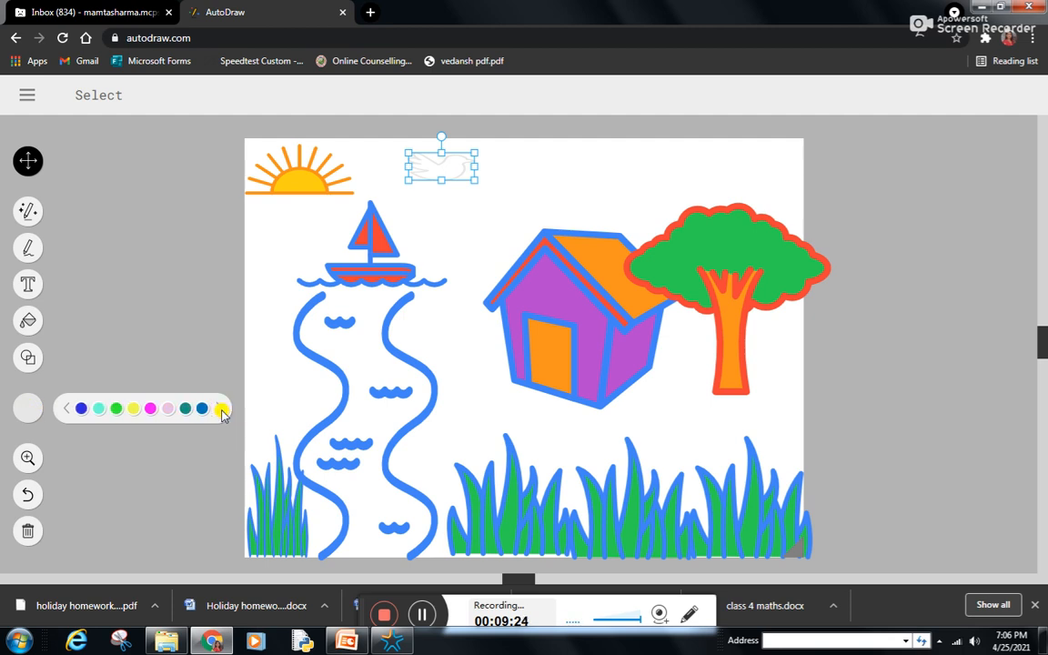
pyautogui.click(99, 409)
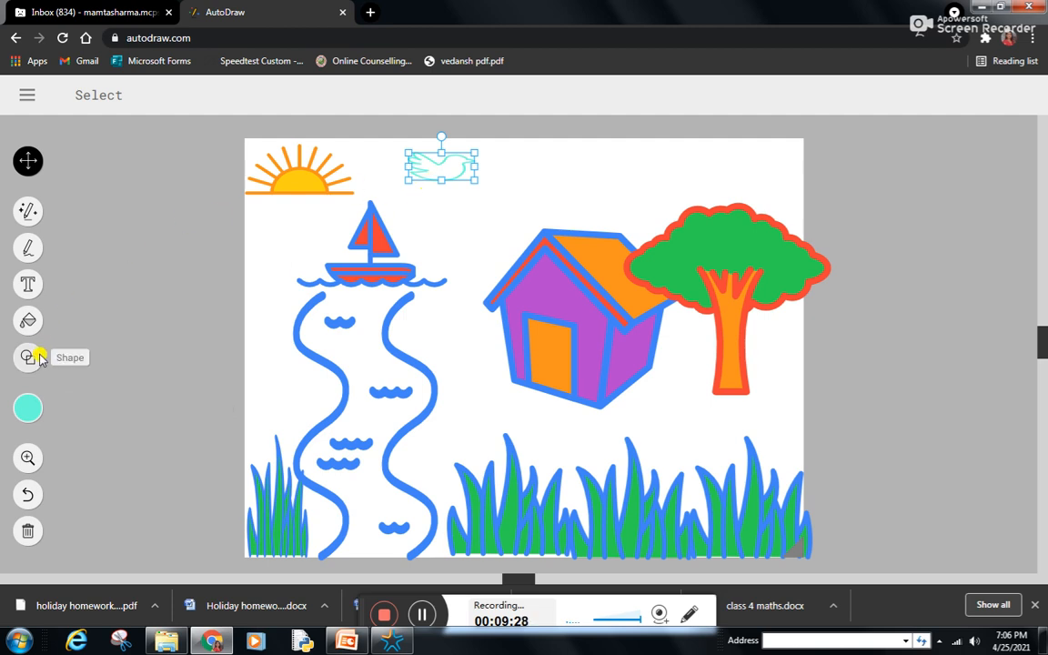
pyautogui.click(28, 321)
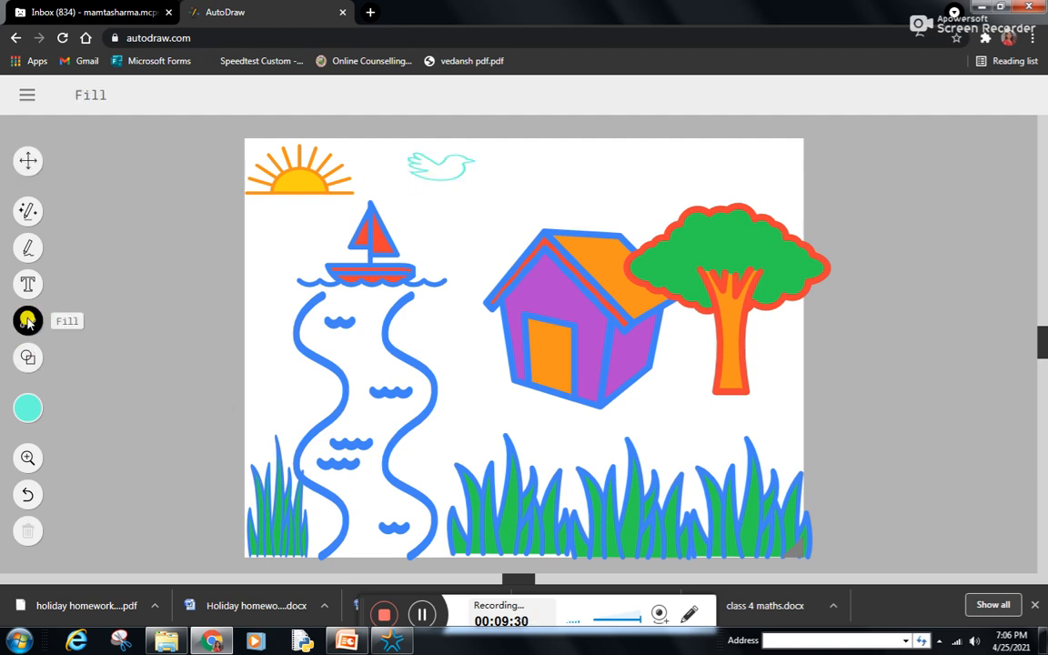
pyautogui.click(434, 168)
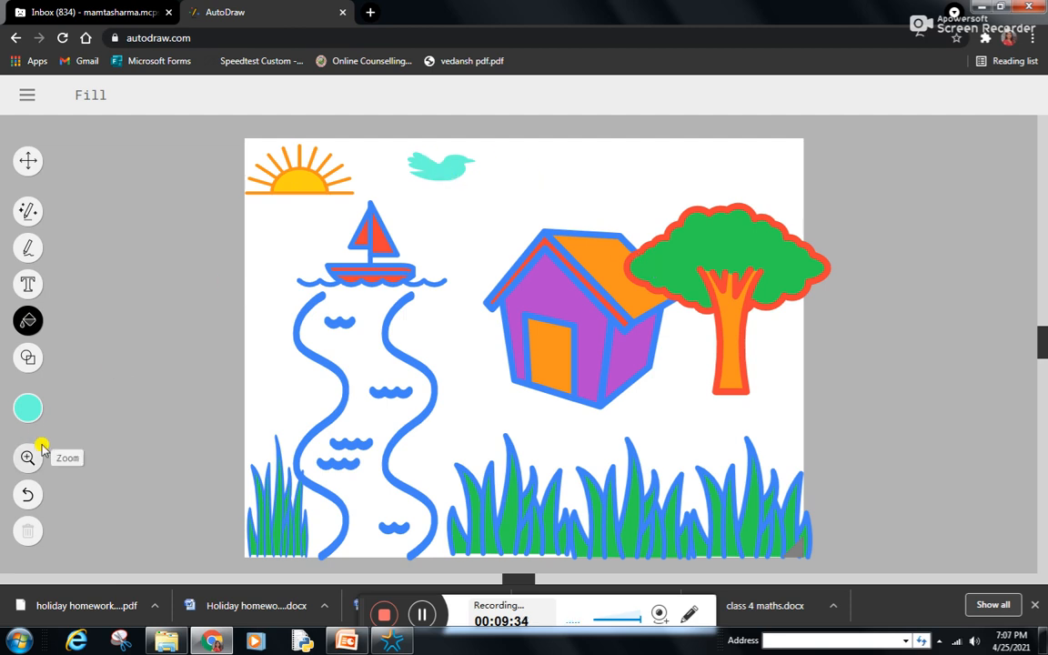
pyautogui.click(20, 403)
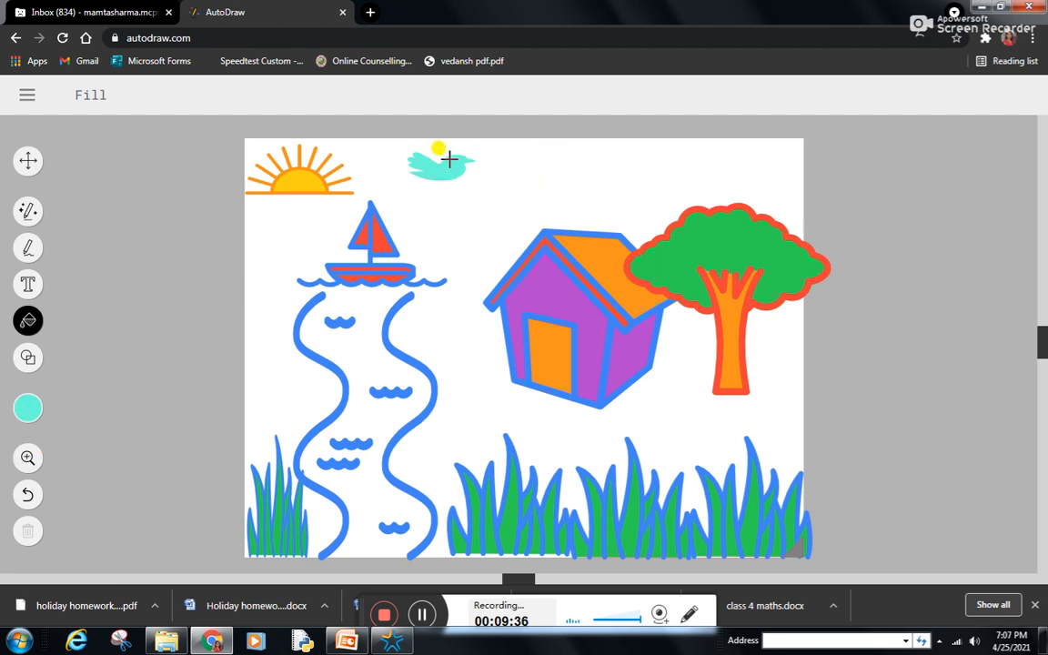
pyautogui.click(27, 160)
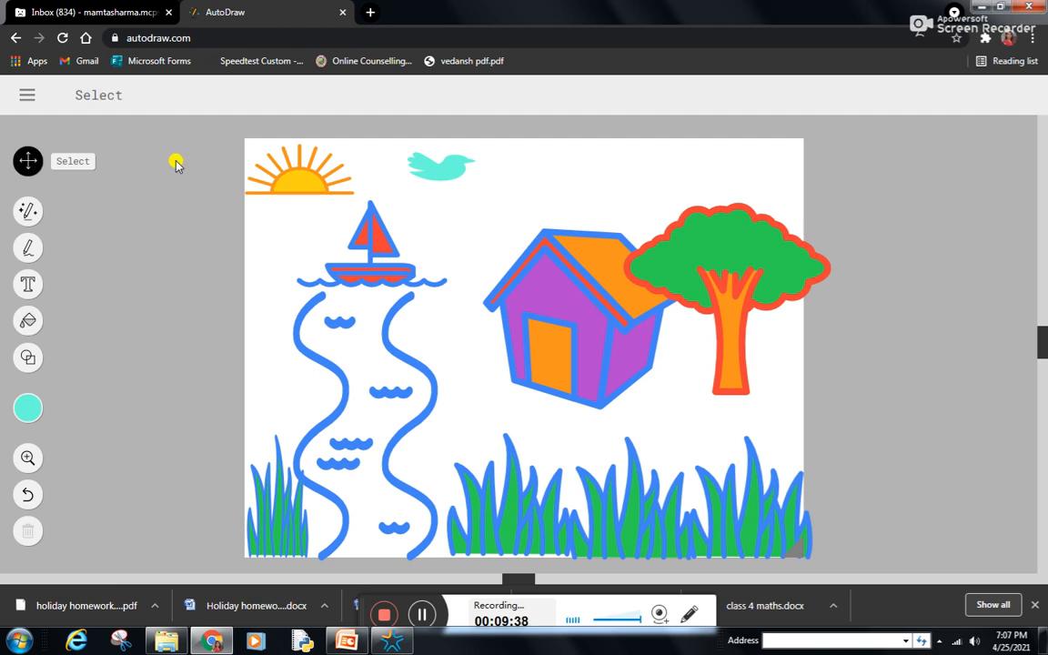
pyautogui.click(440, 167)
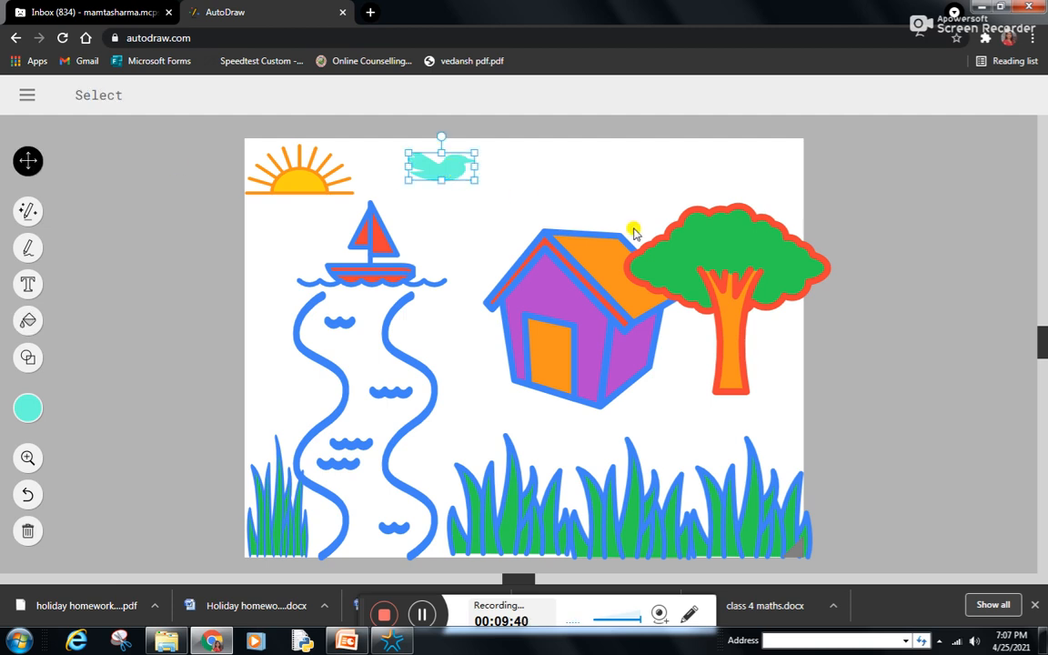
pyautogui.moveTo(440, 181); pyautogui.dragTo(526, 168)
pyautogui.click(522, 172)
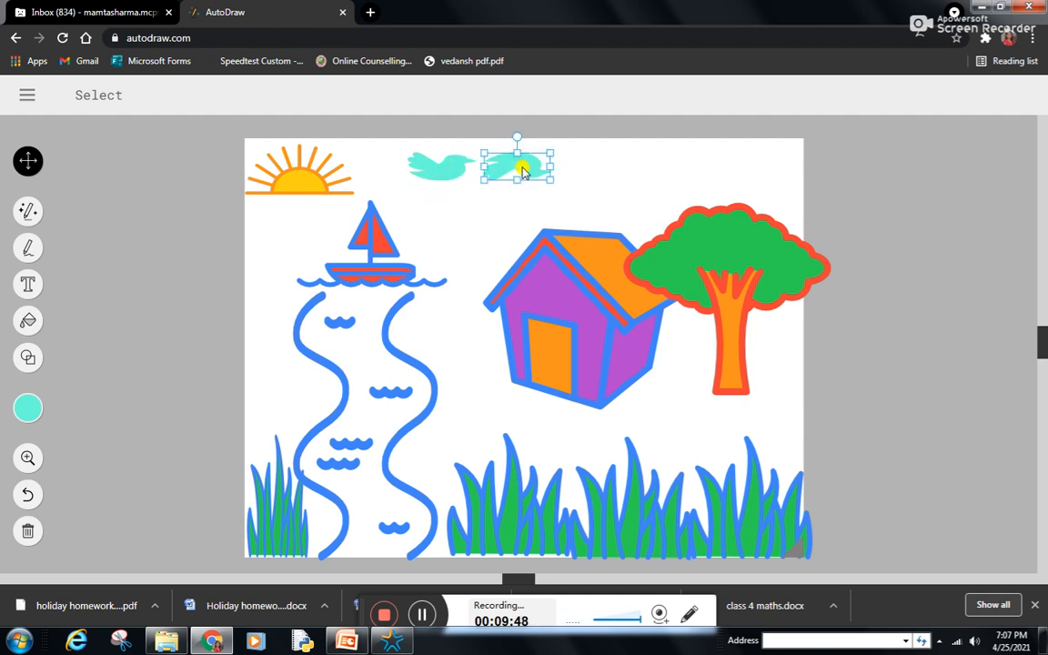
pyautogui.press('Delete')
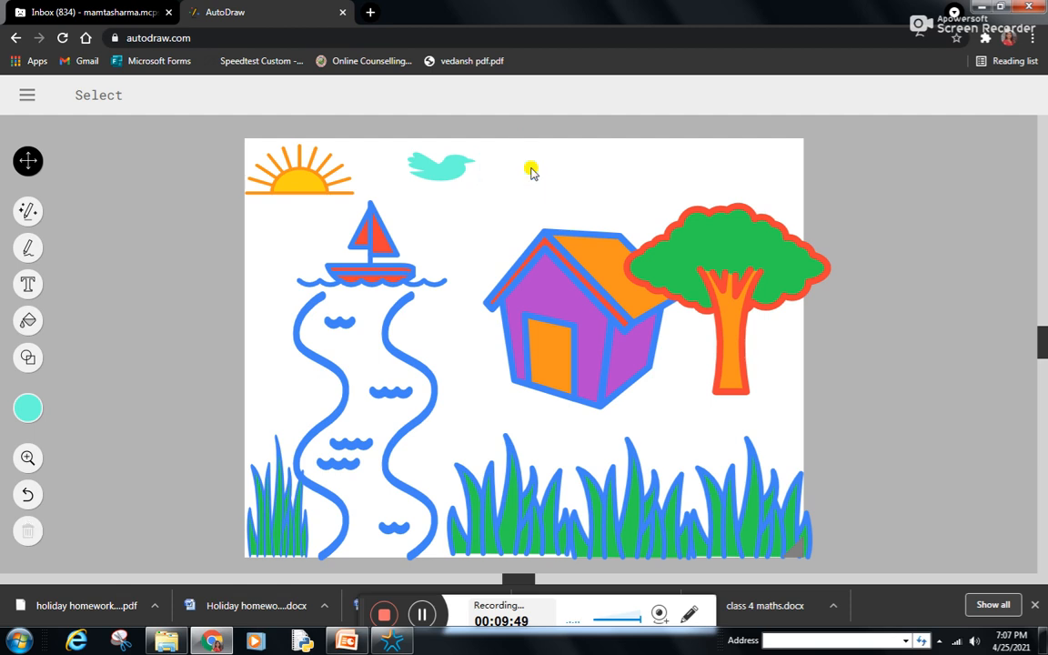
# Paste a copy of the turquoise dove and place it level with the original, in the sky above the house
pyautogui.click(440, 170)
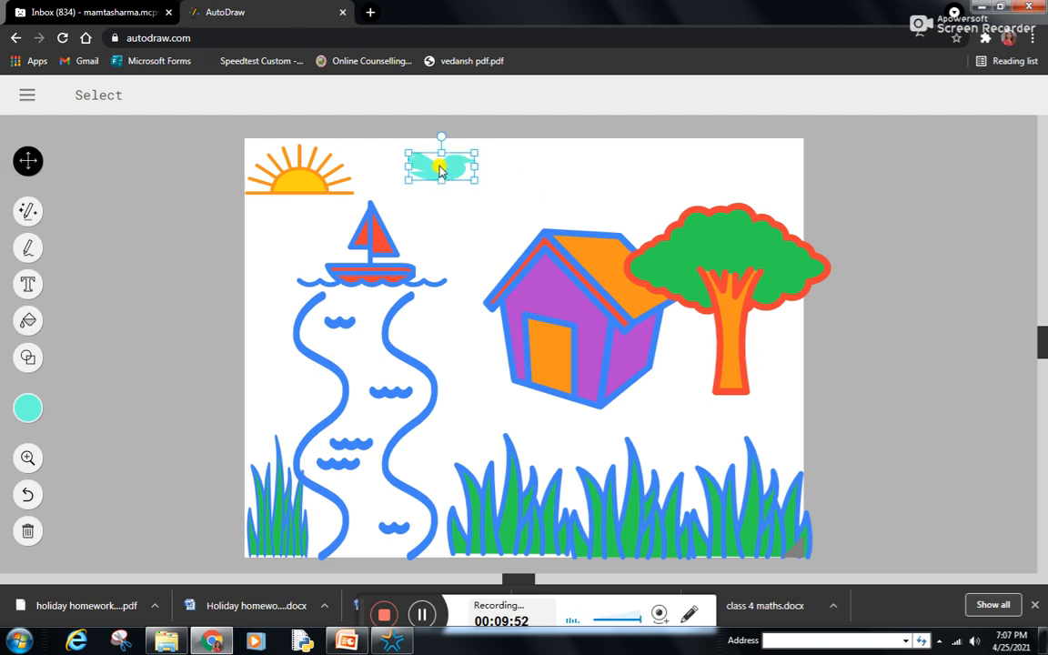
pyautogui.hotkey('ctrl', 'v')
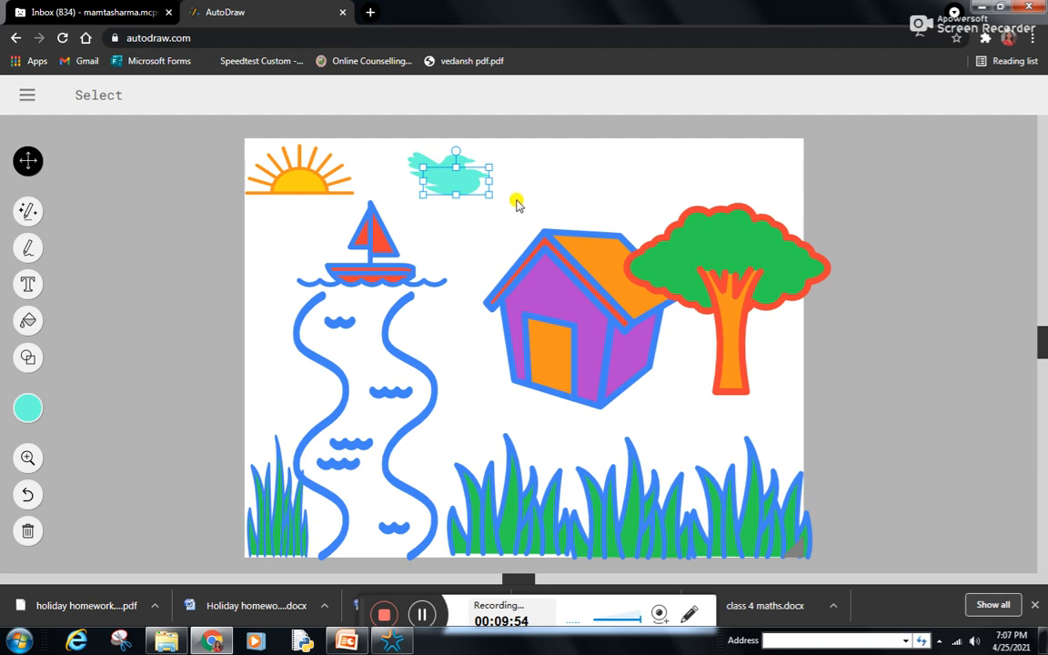
pyautogui.press('Right')
pyautogui.press('Right')
pyautogui.press('Right')
pyautogui.press('Right')
pyautogui.press('Right')
pyautogui.press('Right')
pyautogui.press('Right')
pyautogui.press('Right')
pyautogui.press('Right')
pyautogui.press('Right')
pyautogui.press('Right')
pyautogui.press('Up')
pyautogui.press('Up')
pyautogui.press('Up')
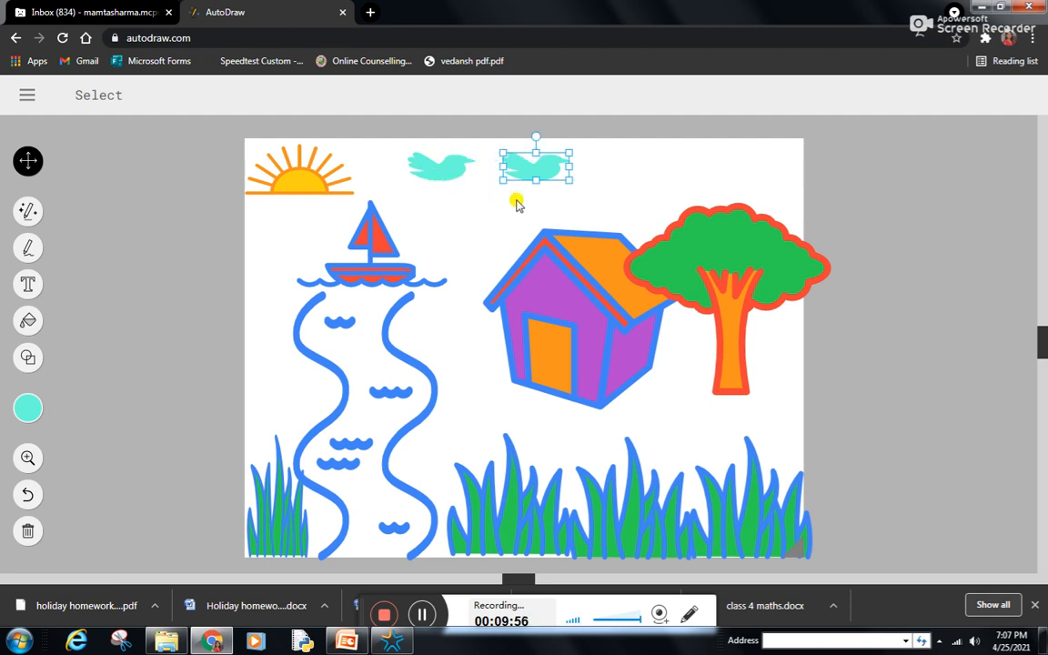
pyautogui.press('Down')
pyautogui.press('Left')
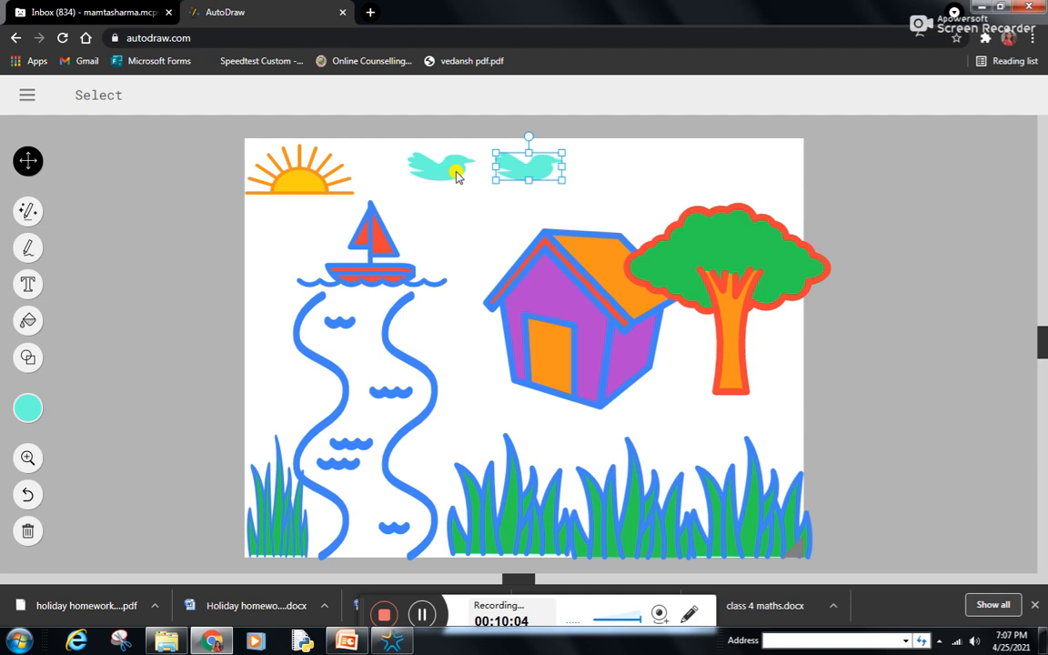
# Give the dove above the house a dark teal outline and delete the original dove nearer the sun
pyautogui.click(23, 407)
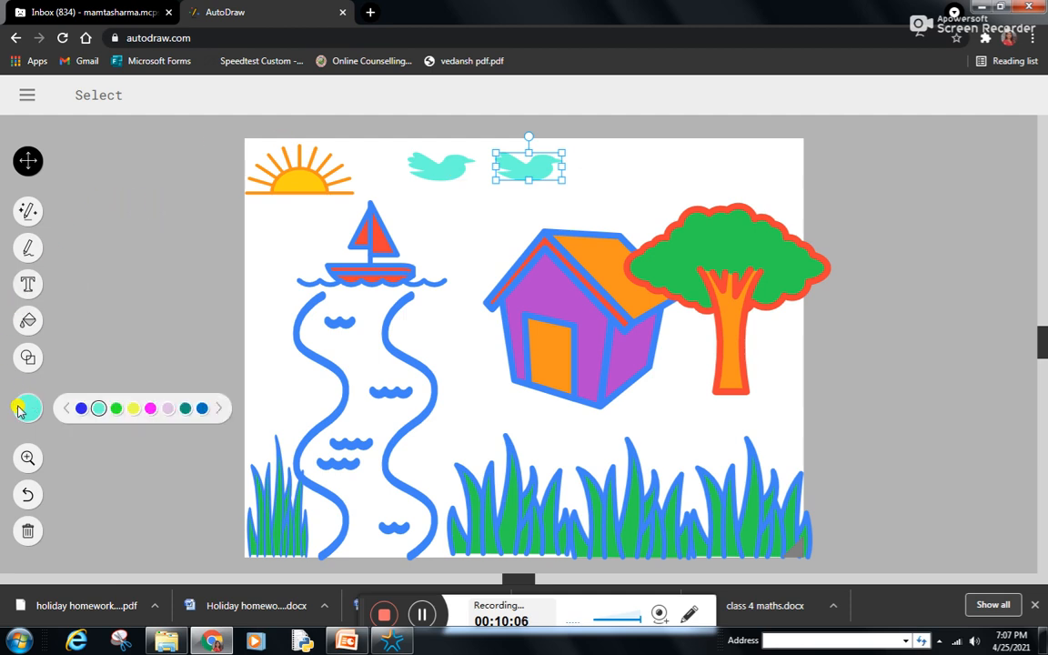
pyautogui.click(185, 408)
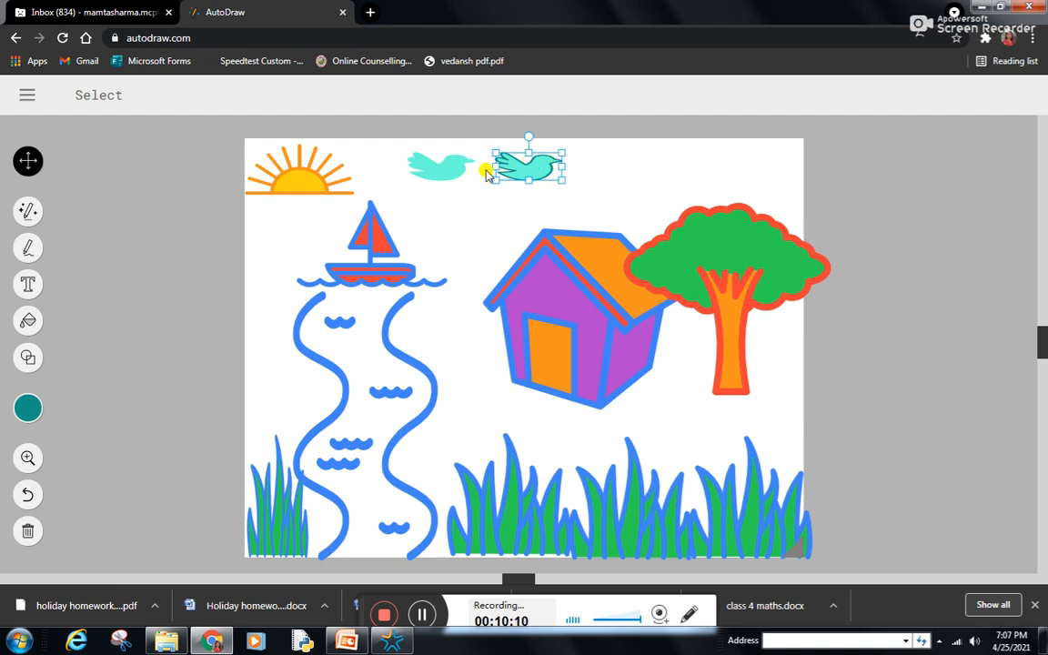
pyautogui.click(436, 167)
pyautogui.click(28, 408)
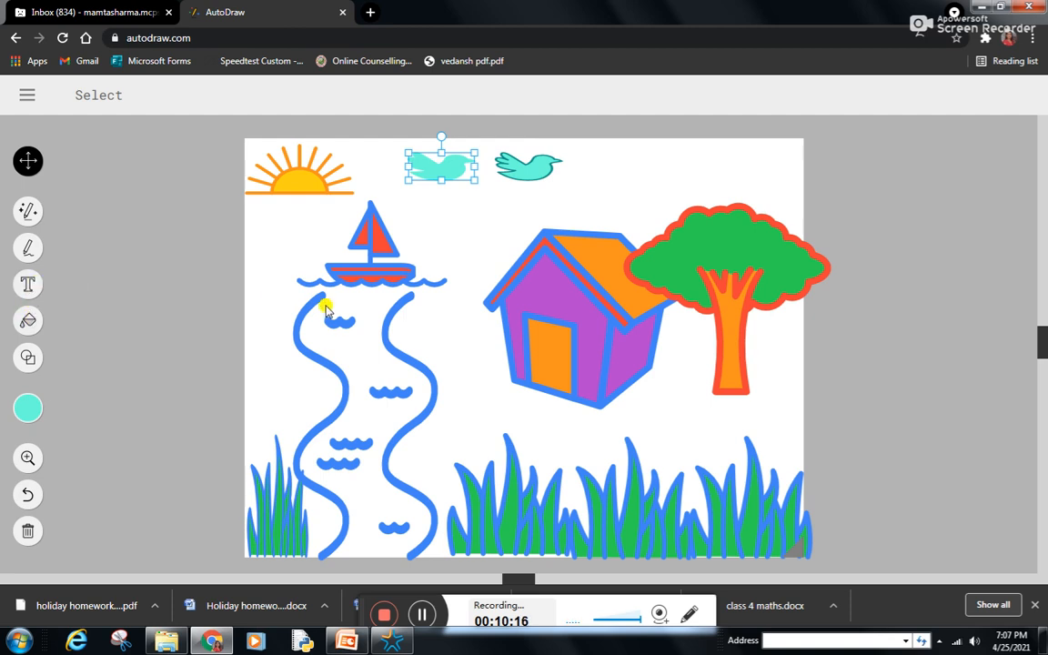
pyautogui.press('Delete')
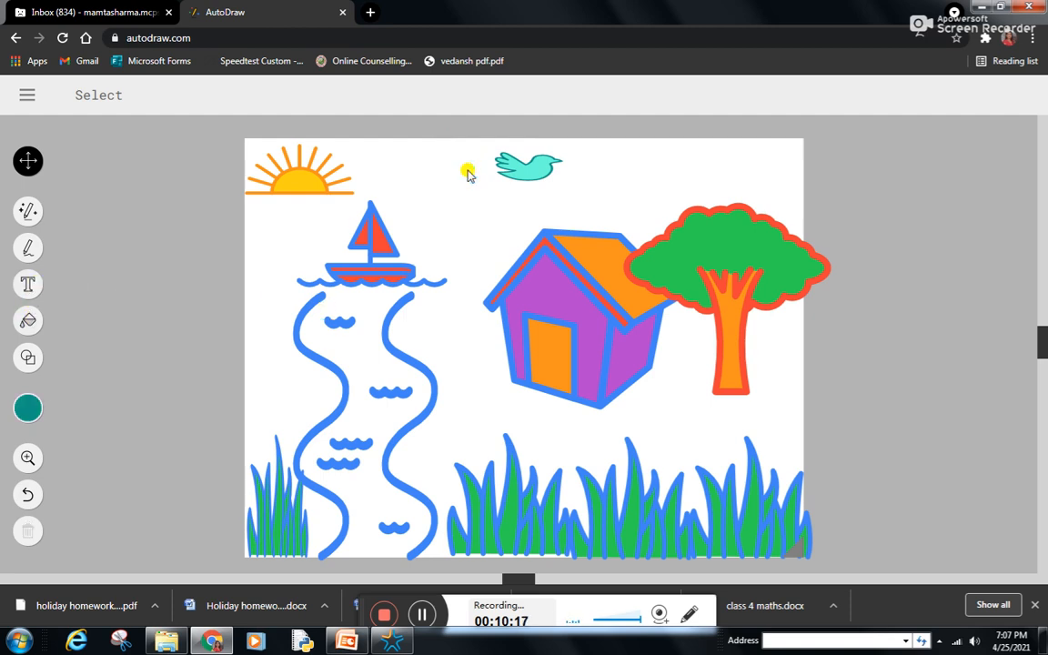
# Paste a copy of the teal-outlined dove and place it slightly lower in the sky, towards the sun
pyautogui.click(534, 173)
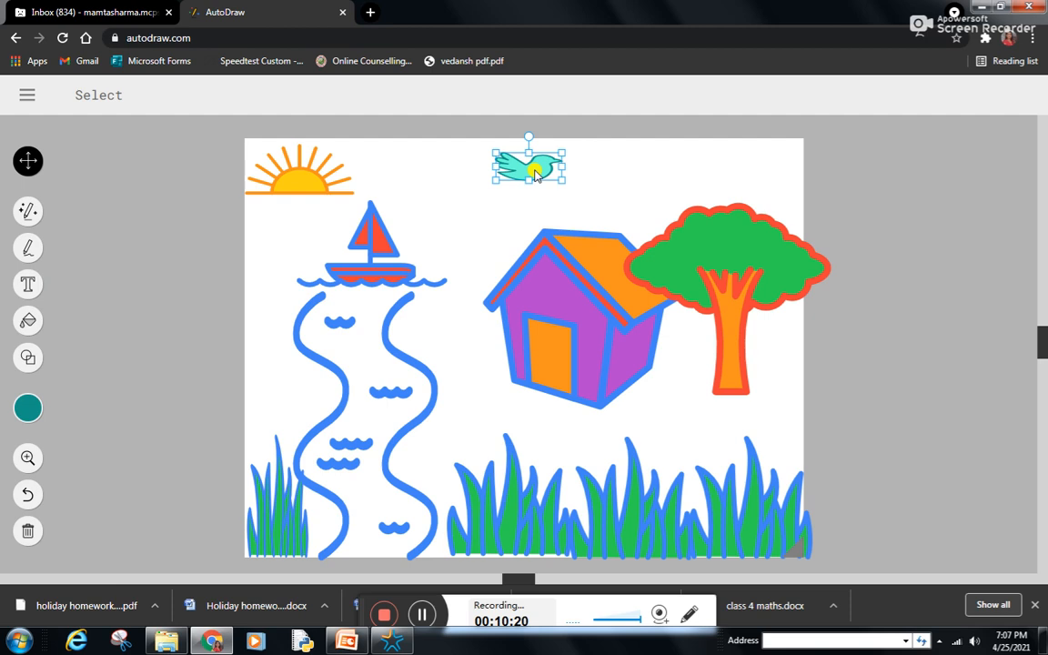
pyautogui.hotkey('ctrl', 'v')
pyautogui.moveTo(551, 204); pyautogui.dragTo(424, 170)
pyautogui.hotkey('ctrl', 'z')
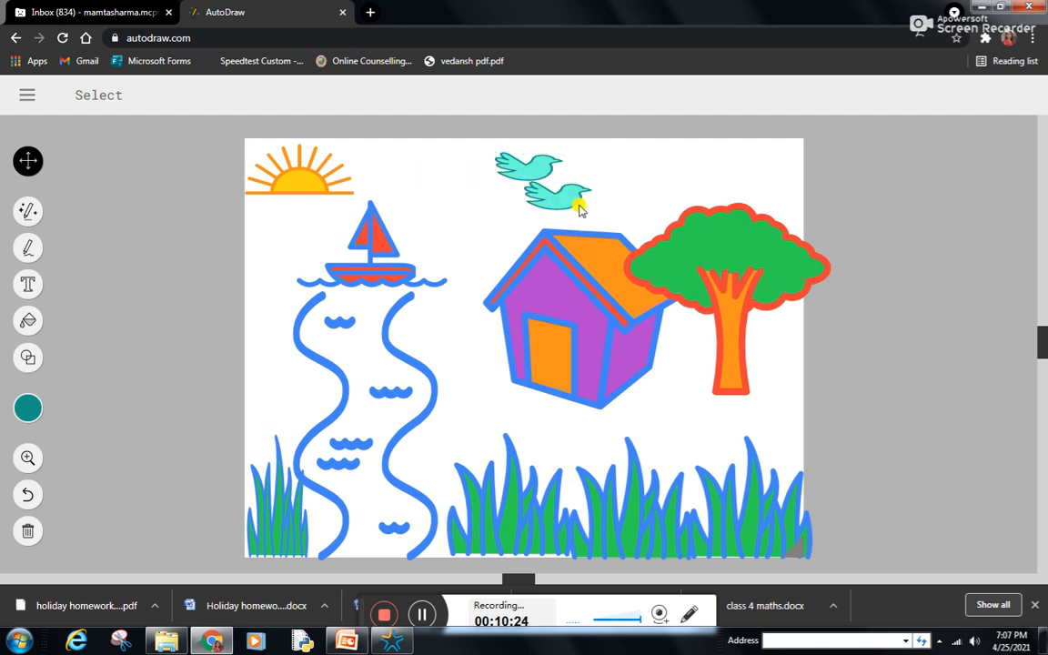
pyautogui.hotkey('ctrl', 'z')
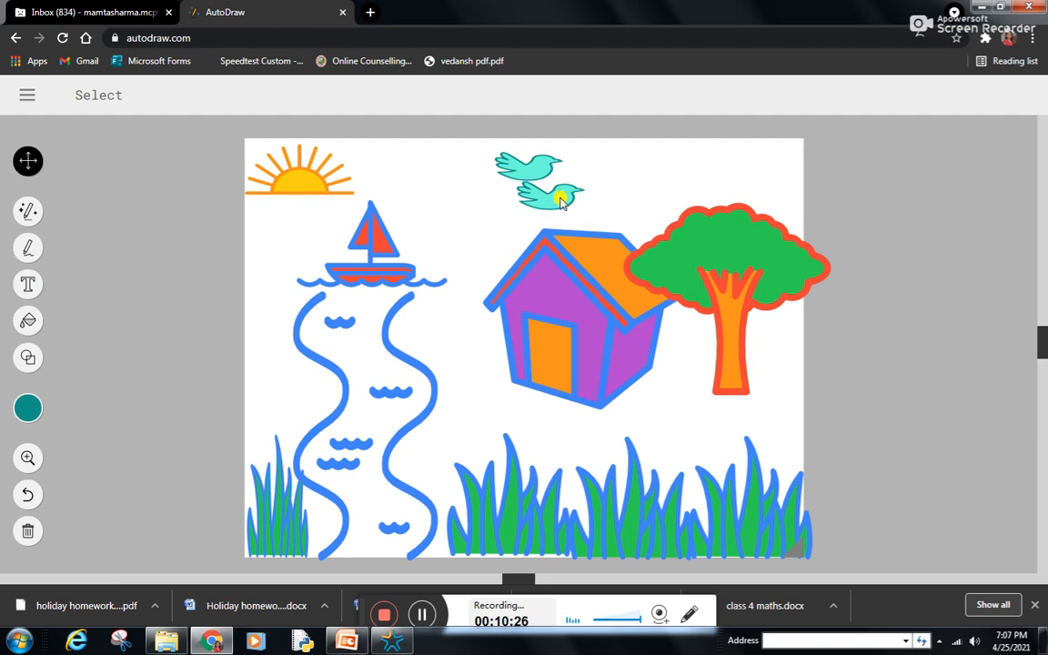
pyautogui.click(561, 202)
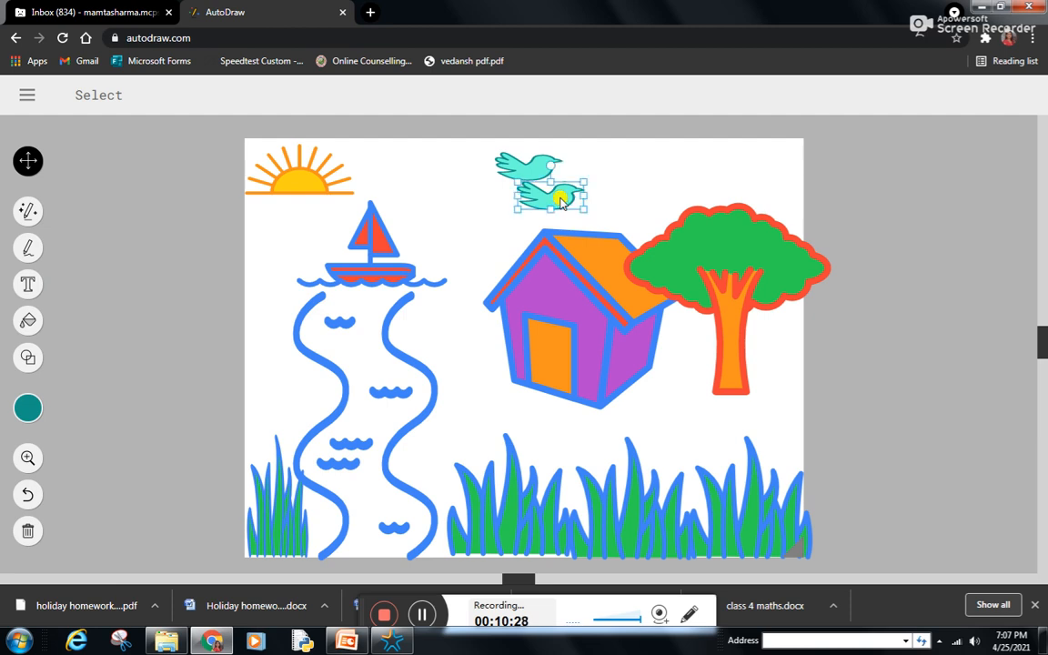
pyautogui.moveTo(561, 202); pyautogui.dragTo(463, 200)
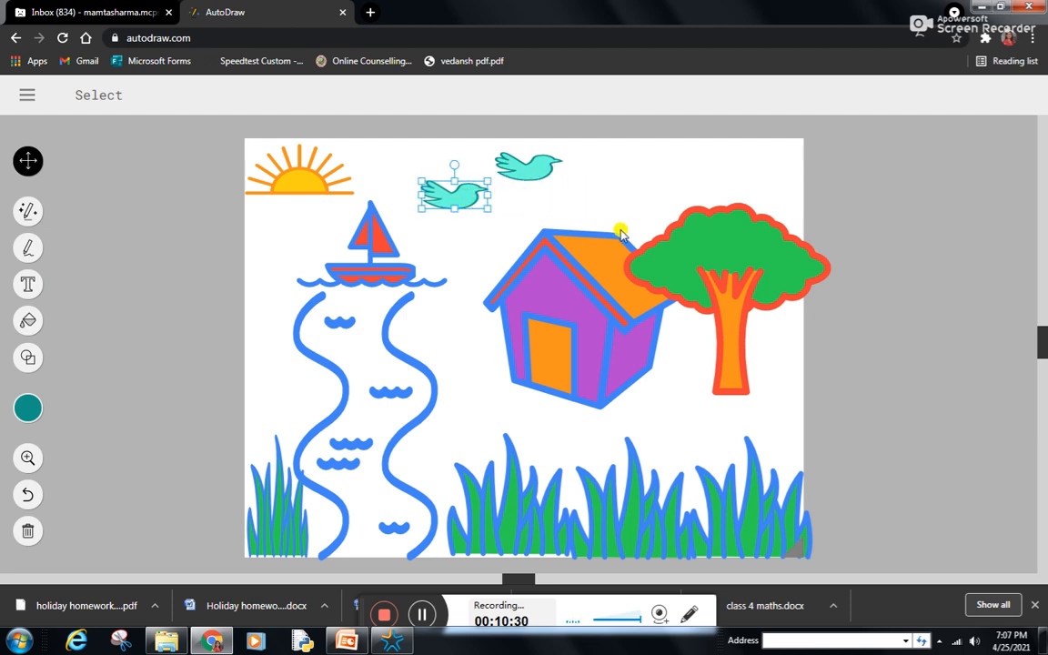
# Paste a third dove and place it in the sky above the gap between the house and the tree
pyautogui.hotkey('ctrl', 'c')
pyautogui.hotkey('ctrl', 'v')
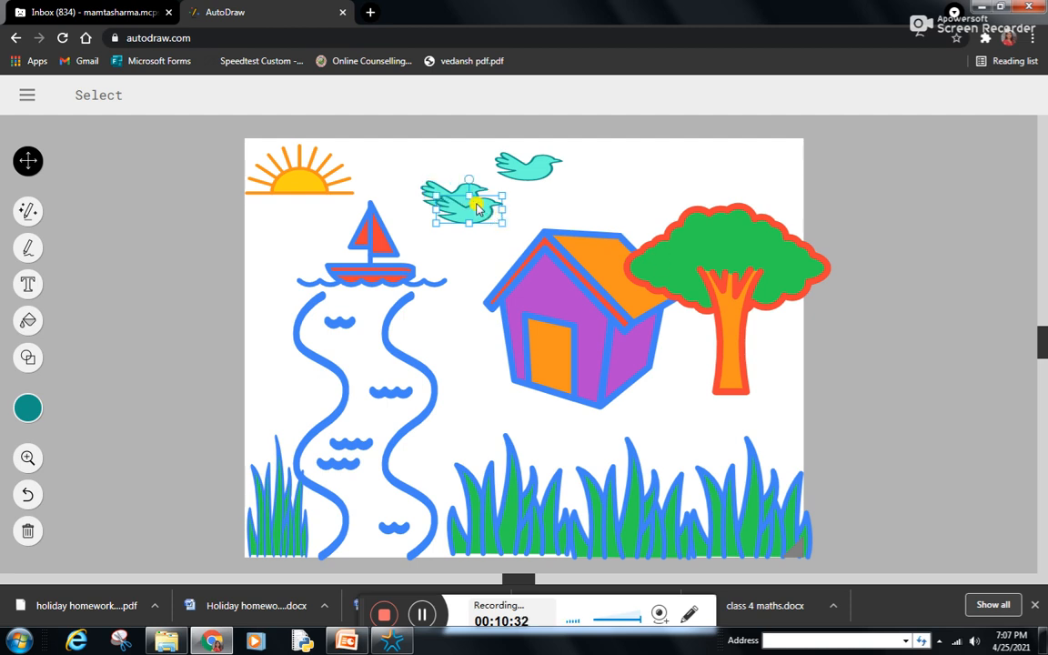
pyautogui.moveTo(486, 212); pyautogui.dragTo(655, 169)
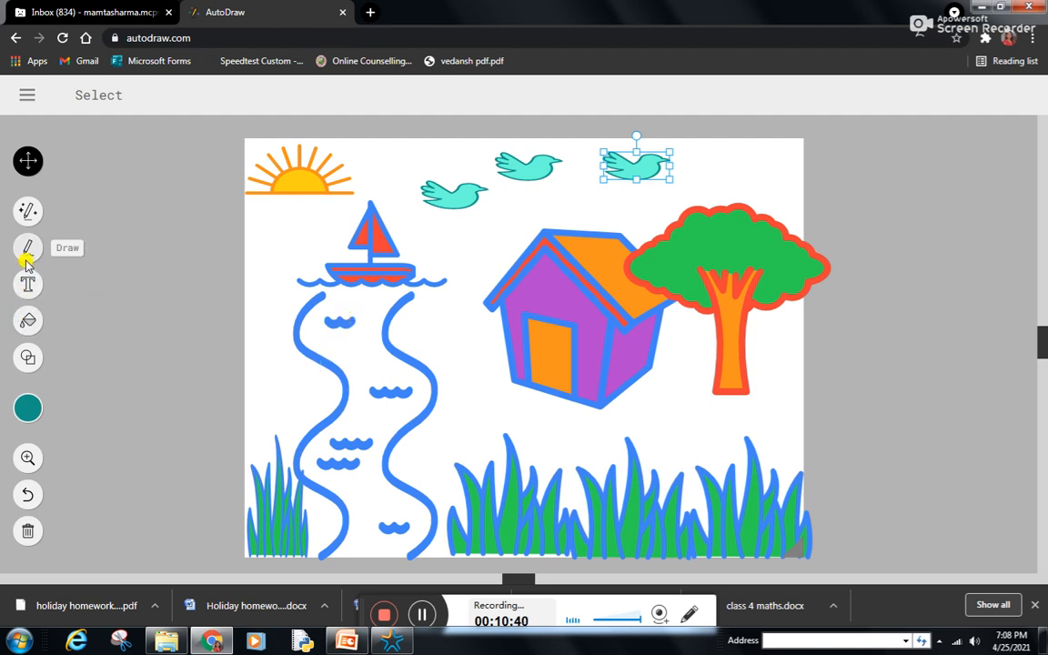
# Fill the canvas background with light orange
pyautogui.click(28, 210)
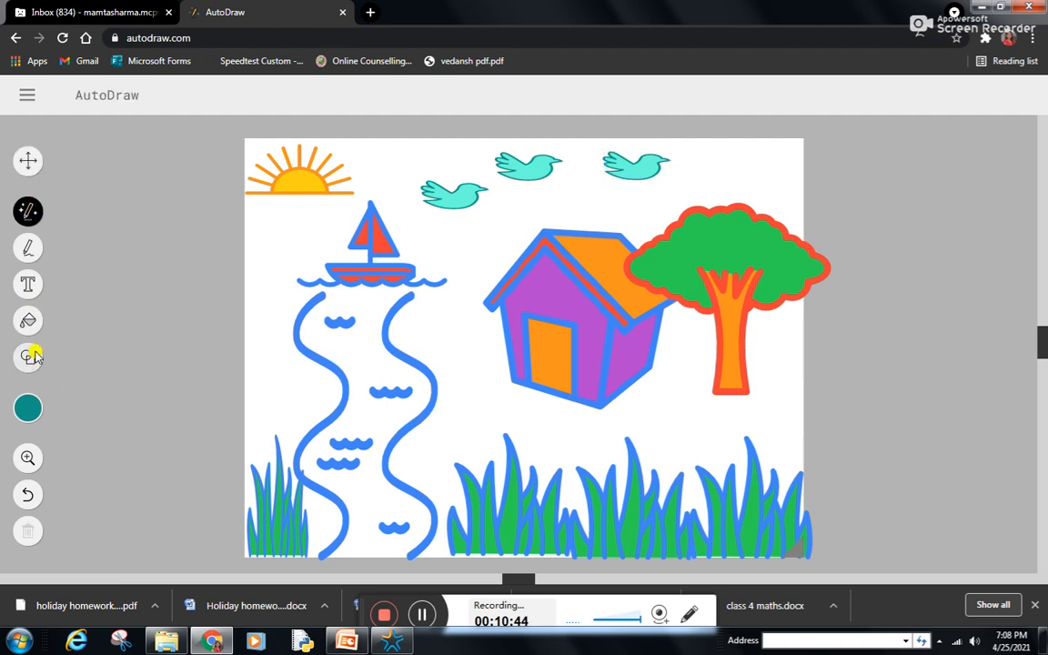
pyautogui.click(28, 320)
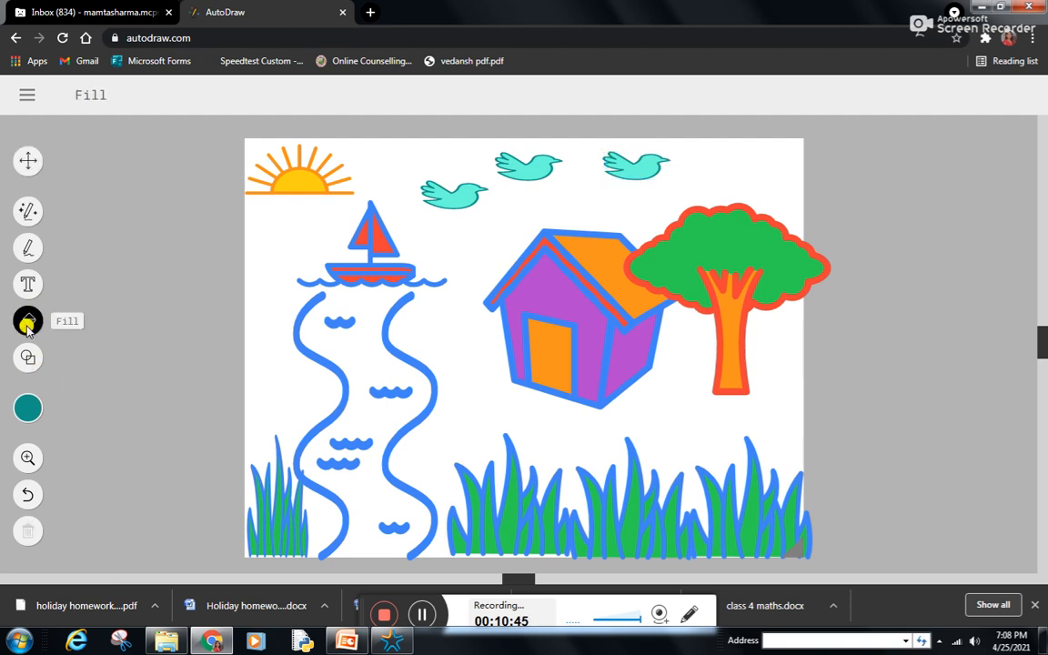
pyautogui.click(28, 407)
pyautogui.click(217, 408)
pyautogui.click(214, 409)
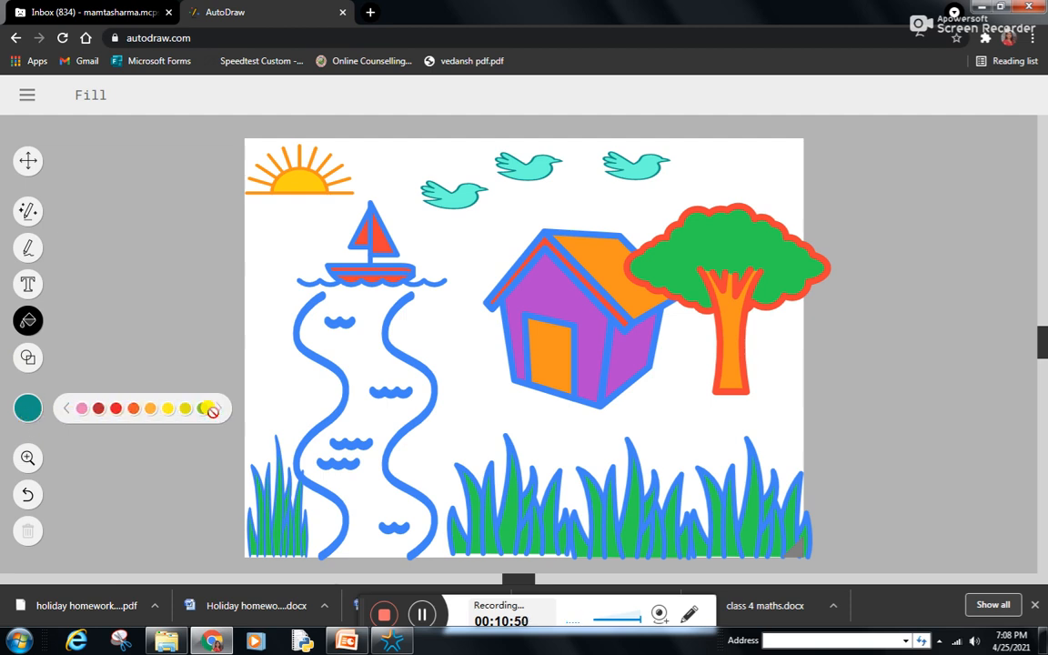
pyautogui.click(68, 410)
pyautogui.click(68, 409)
pyautogui.click(67, 410)
pyautogui.click(66, 410)
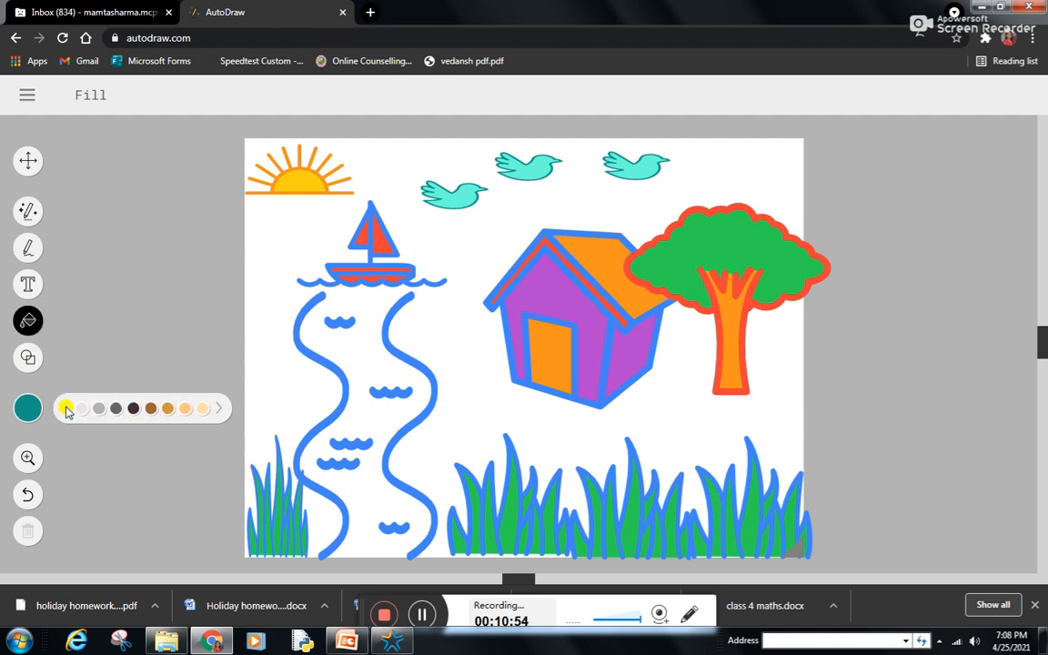
pyautogui.click(186, 410)
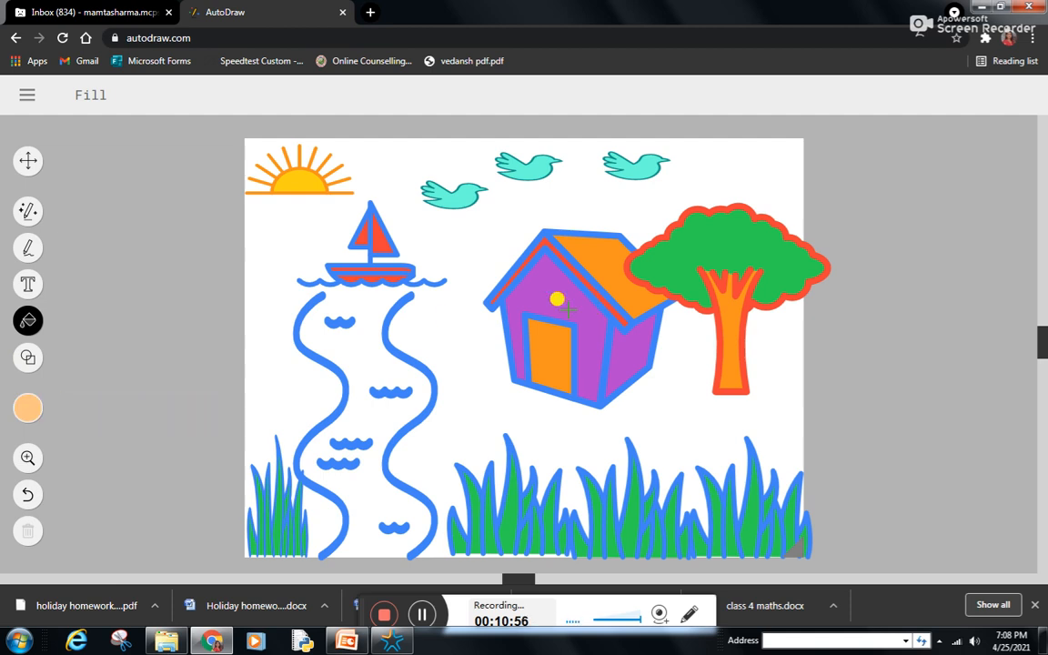
pyautogui.click(278, 280)
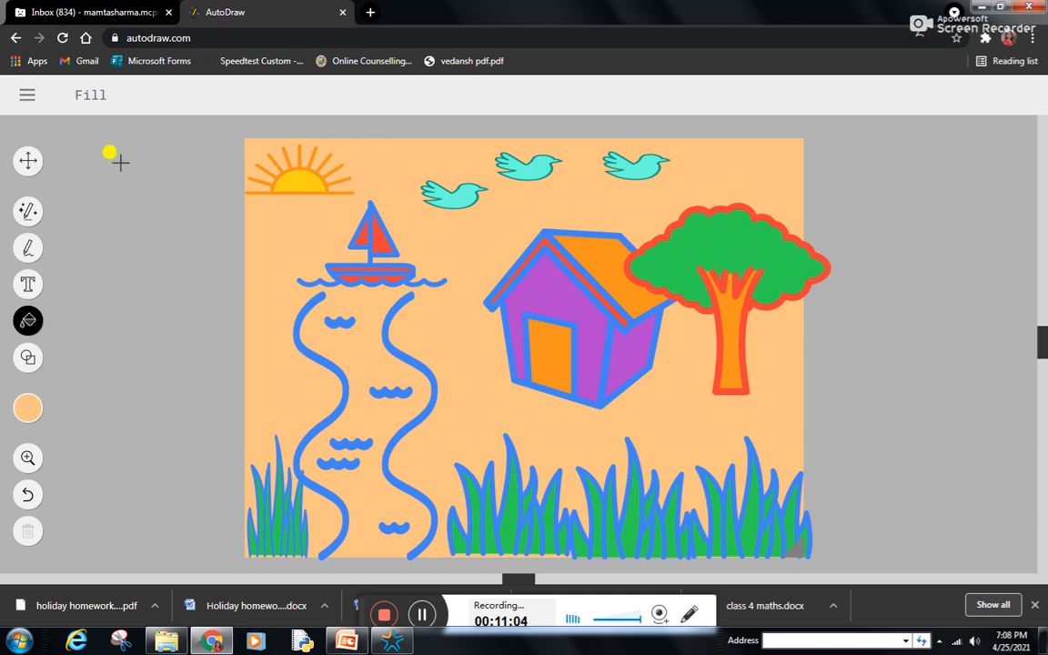
pyautogui.click(27, 284)
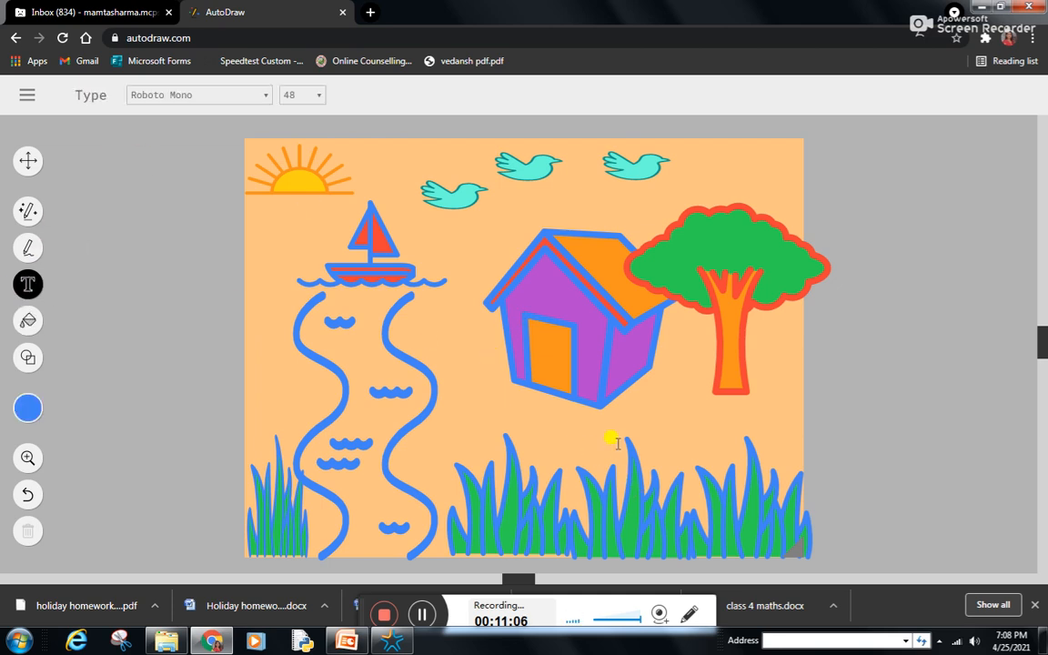
pyautogui.click(643, 427)
pyautogui.click(693, 154)
pyautogui.click(690, 156)
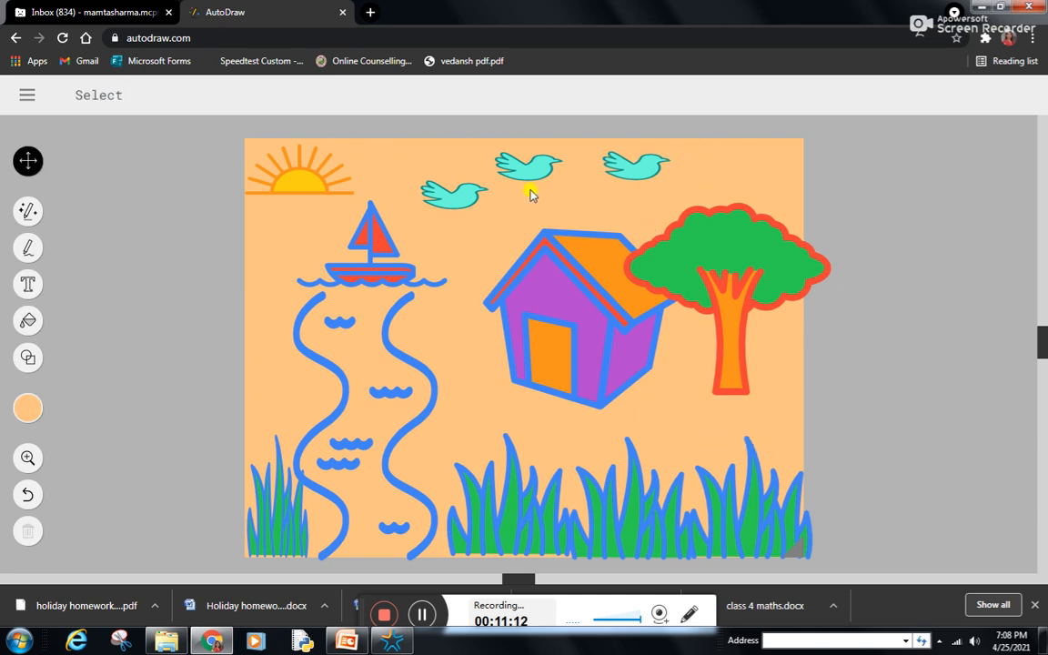
# Add the text "Scenery" in blue Roboto Mono, size 48, in the sky above the tree
pyautogui.click(28, 284)
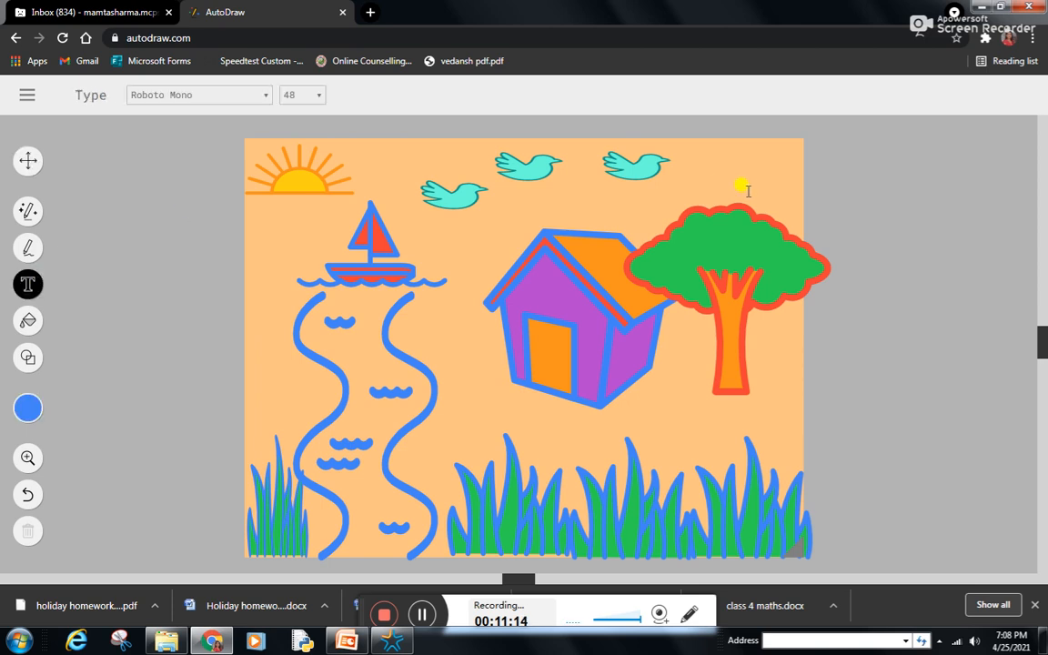
pyautogui.click(693, 156)
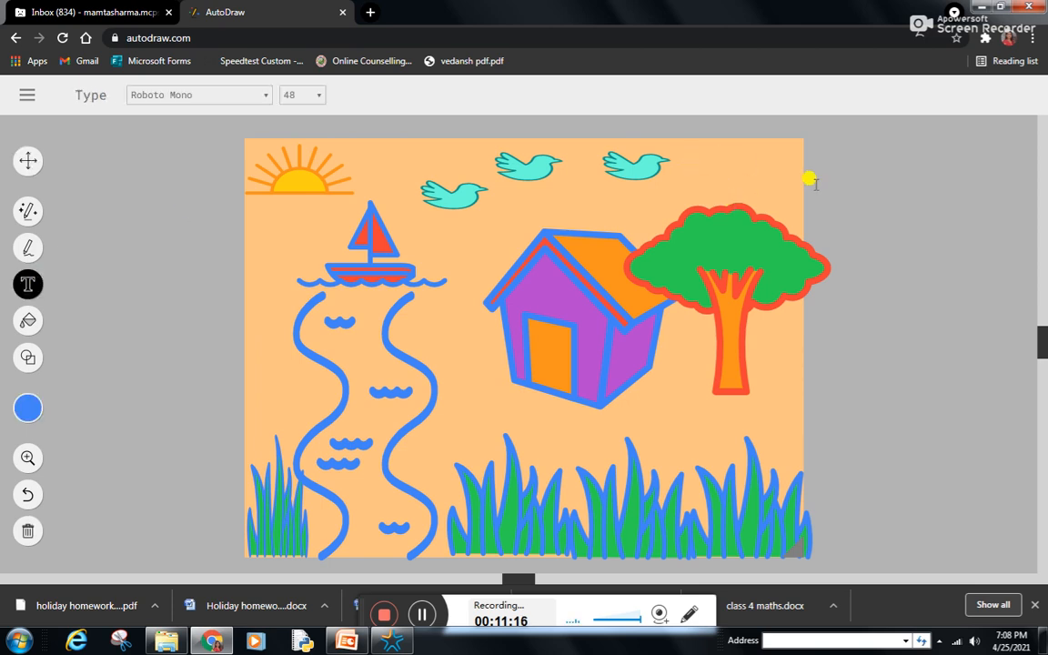
pyautogui.write('Scenery')
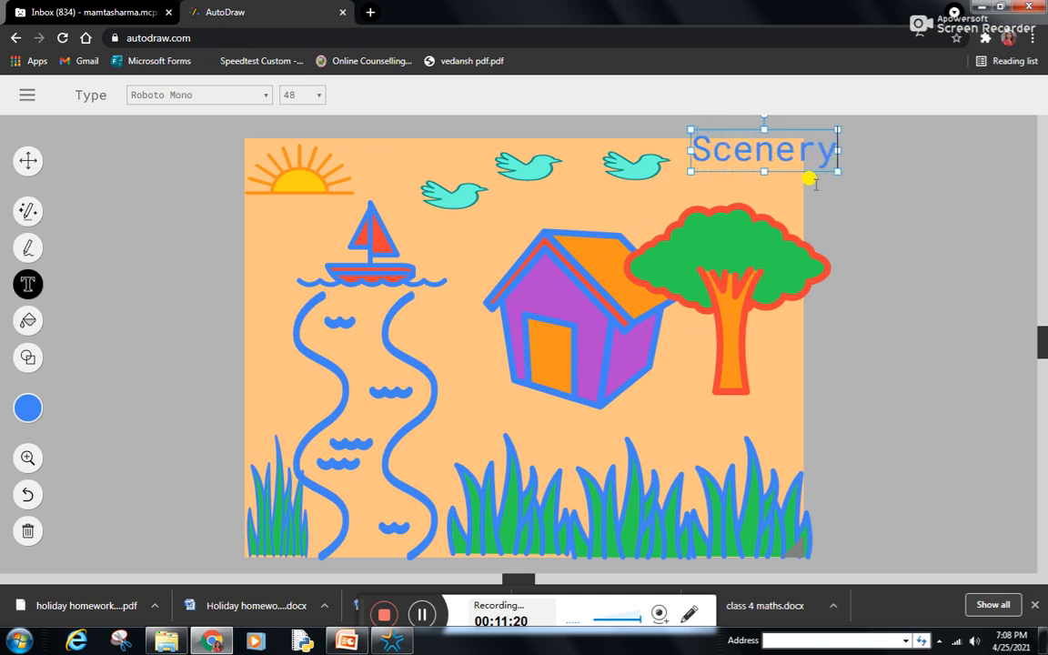
# Shrink the "Scenery" text and position it inside the canvas, between the last dove and the canvas edge above the tree
pyautogui.click(753, 144)
pyautogui.click(832, 169)
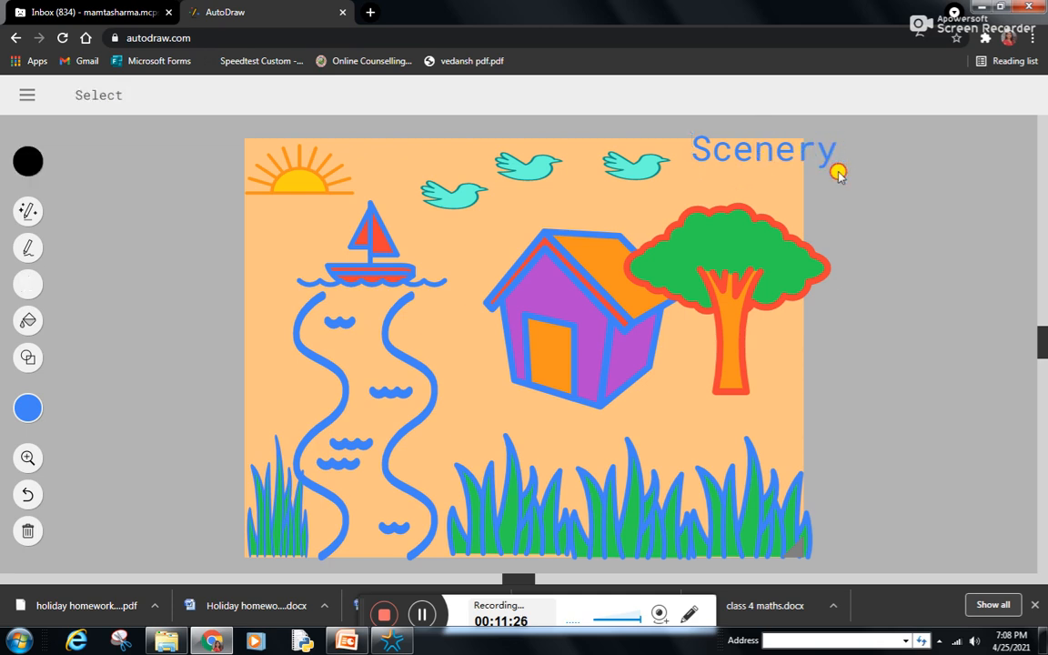
pyautogui.click(809, 168)
pyautogui.moveTo(835, 168); pyautogui.dragTo(741, 173)
pyautogui.click(871, 307)
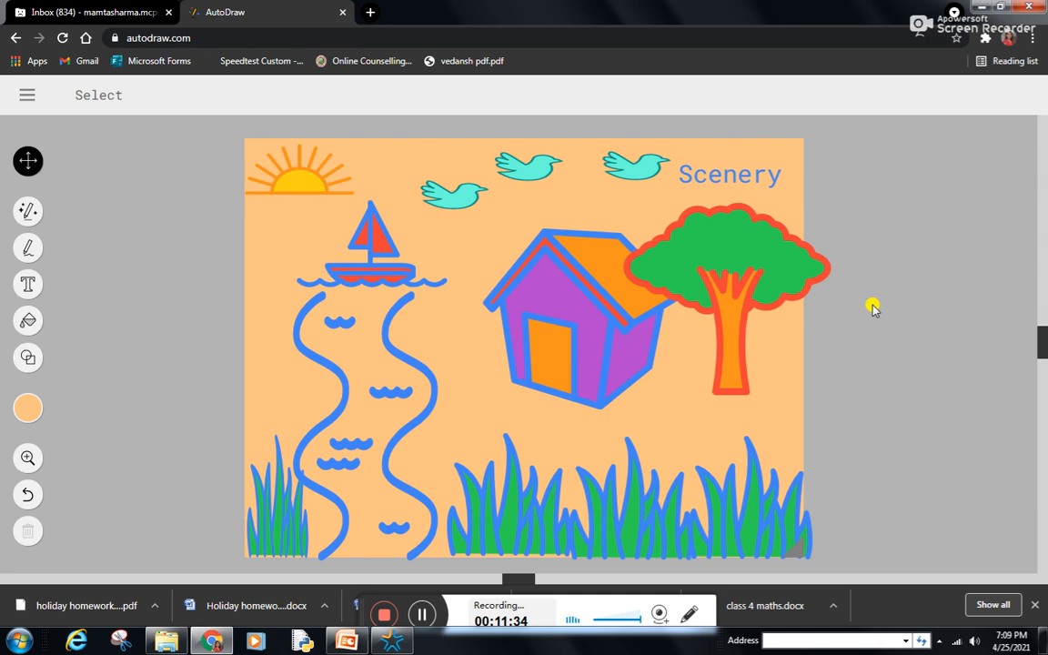
# Open the sharing options for the finished drawing and copy its share link
pyautogui.click(25, 94)
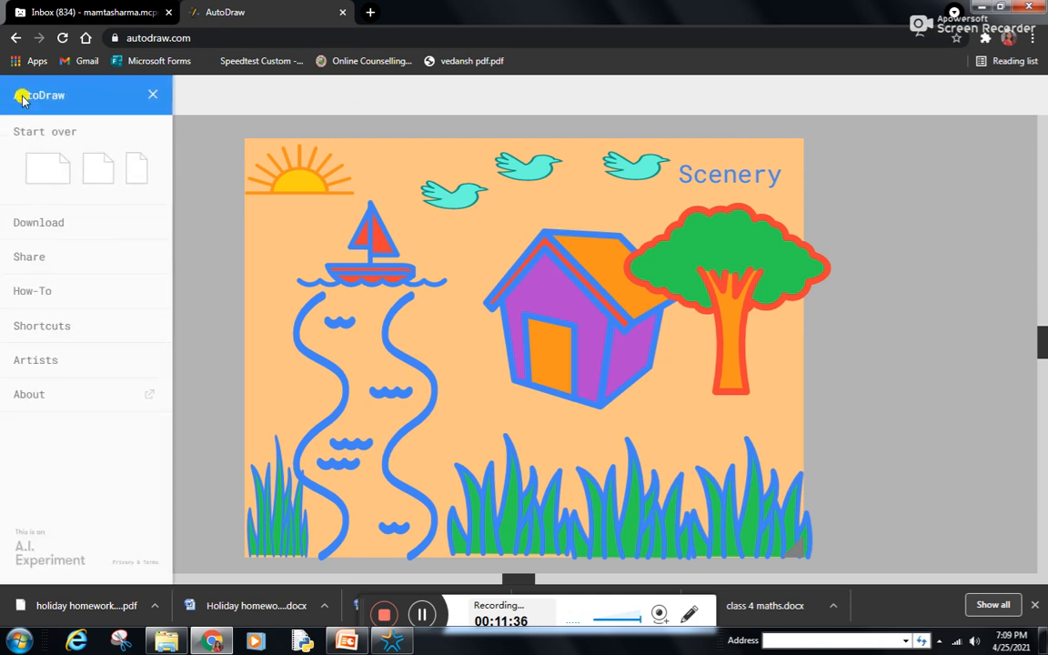
pyautogui.click(39, 260)
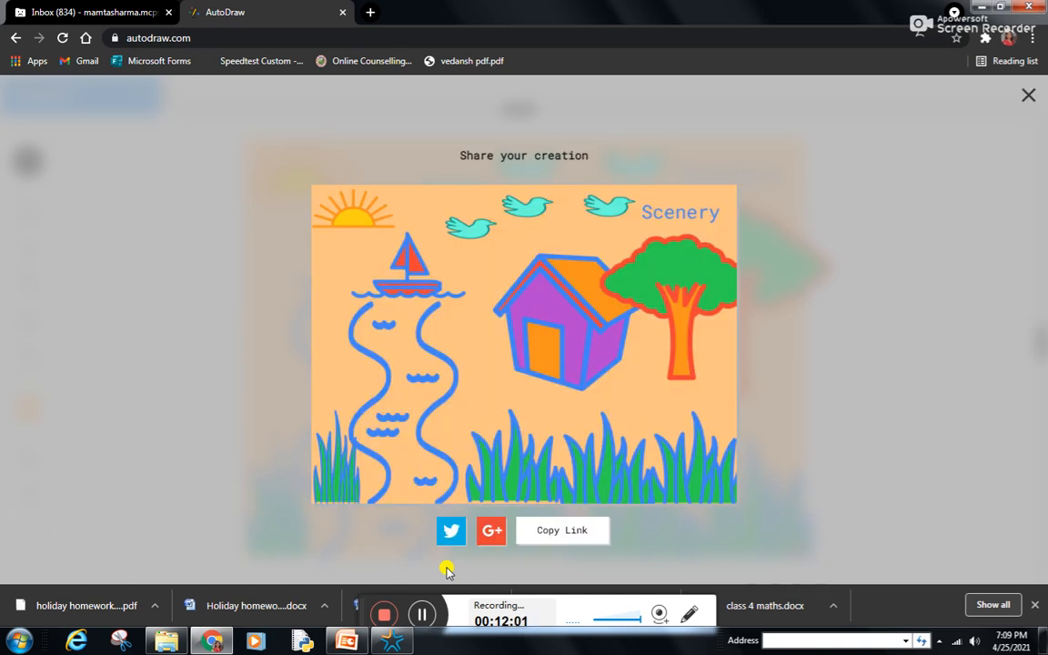
pyautogui.click(565, 531)
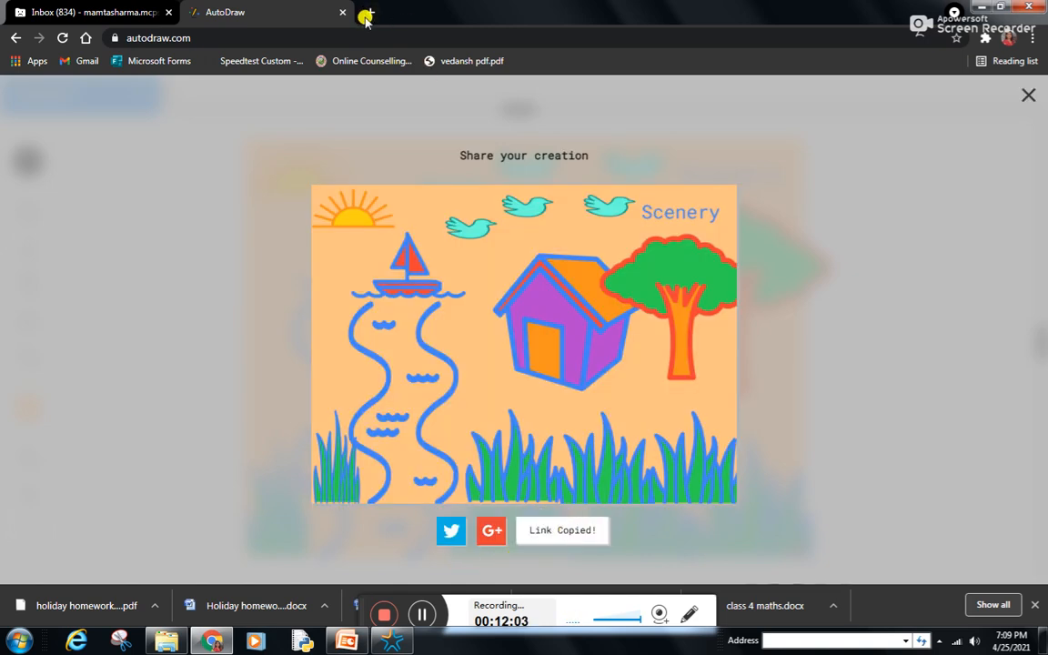